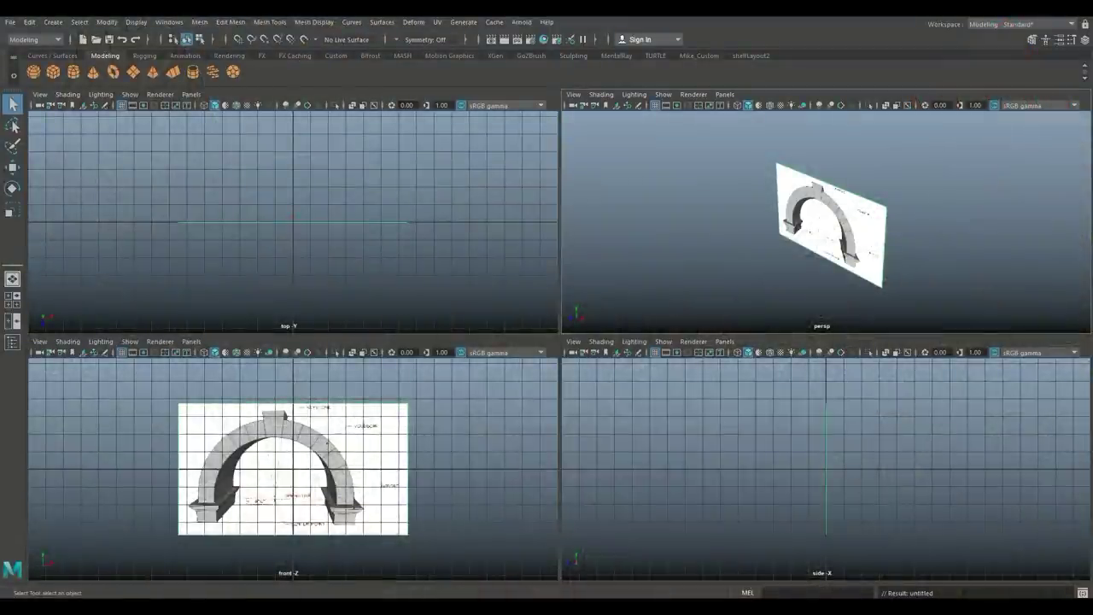
Examine the arch reference image and its labelled parts in the perspective view
{"action": "key", "text": "space"}
{"action": "key", "text": "f"}
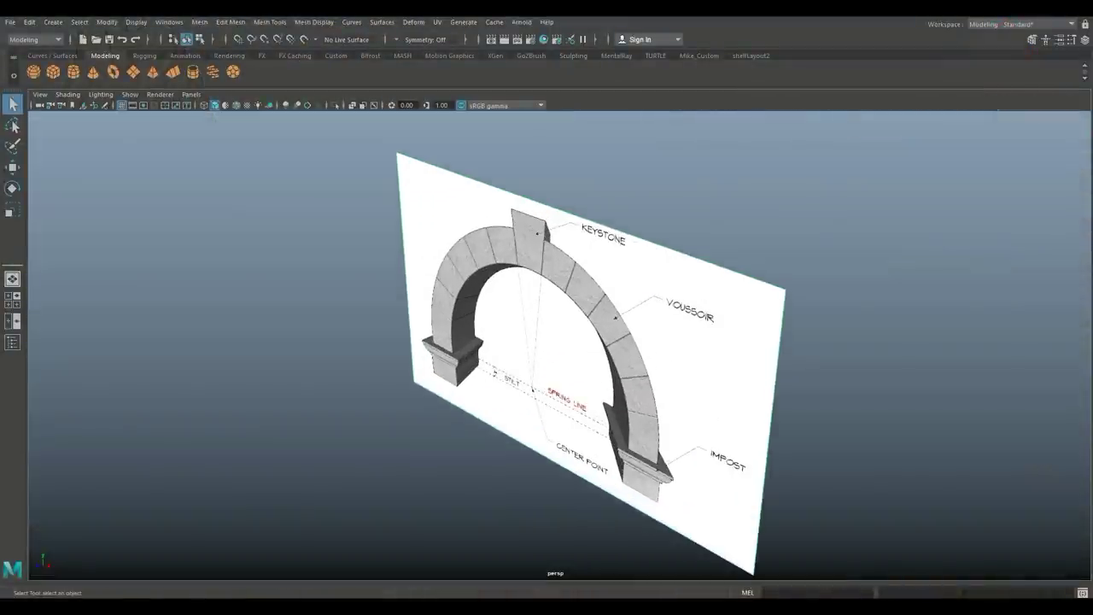
{"action": "left_click_drag", "start_coordinate": [512, 368], "coordinate": [649, 336], "text": "alt"}
{"action": "middle_click_drag", "start_coordinate": [649, 336], "coordinate": [621, 347], "text": "alt"}
{"action": "scroll", "coordinate": [547, 351], "scroll_direction": "down", "scroll_amount": 2}
{"action": "scroll", "coordinate": [547, 351], "scroll_direction": "up", "scroll_amount": 3}
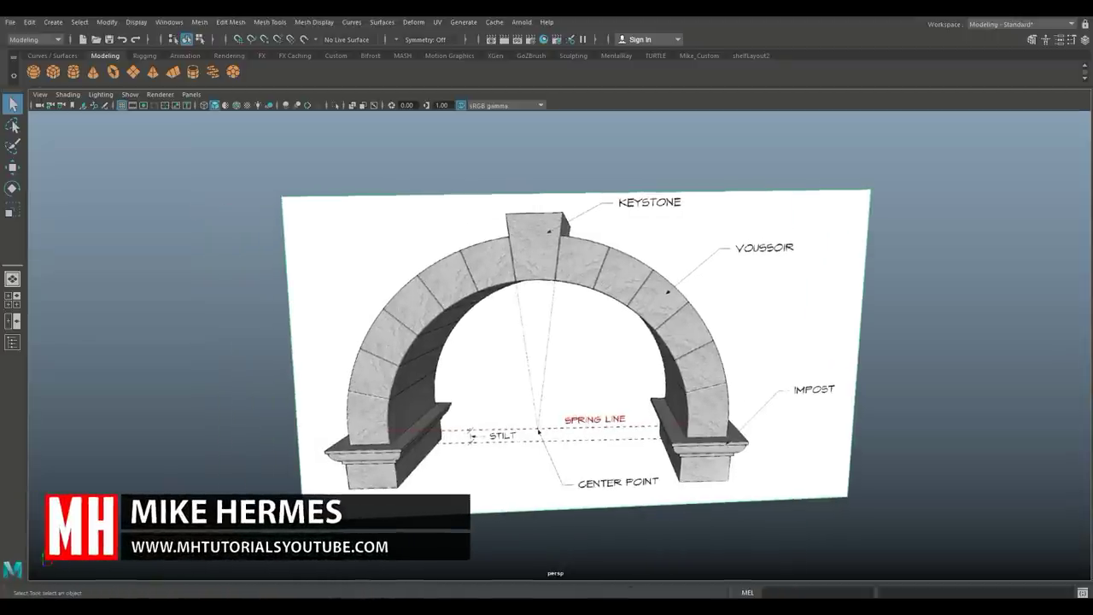
{"action": "scroll", "coordinate": [560, 348], "scroll_direction": "down", "scroll_amount": 2}
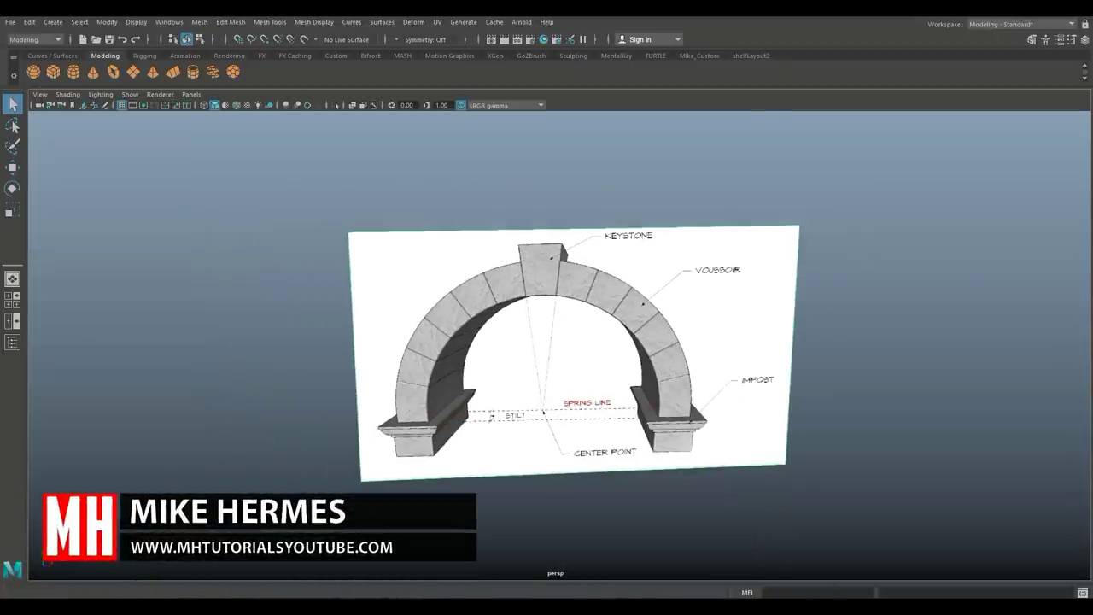
In the front view, shift the reference image plane along X so the keystone is centred on the vertical axis
{"action": "left_click", "coordinate": [12, 300]}
{"action": "key", "text": "space"}
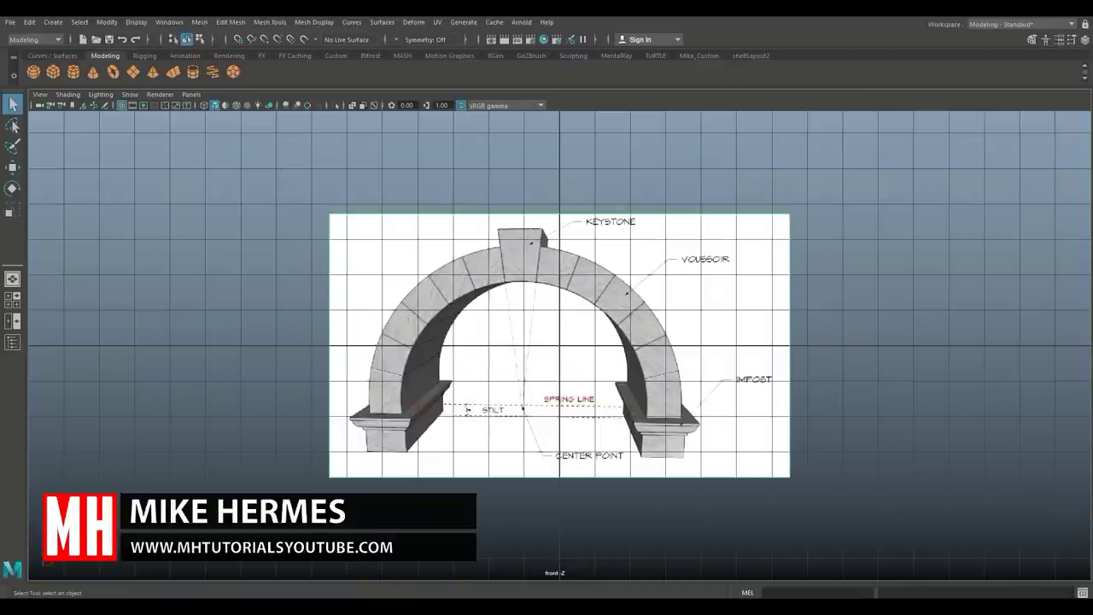
{"action": "key", "text": "w"}
{"action": "left_click_drag", "start_coordinate": [616, 345], "coordinate": [658, 345]}
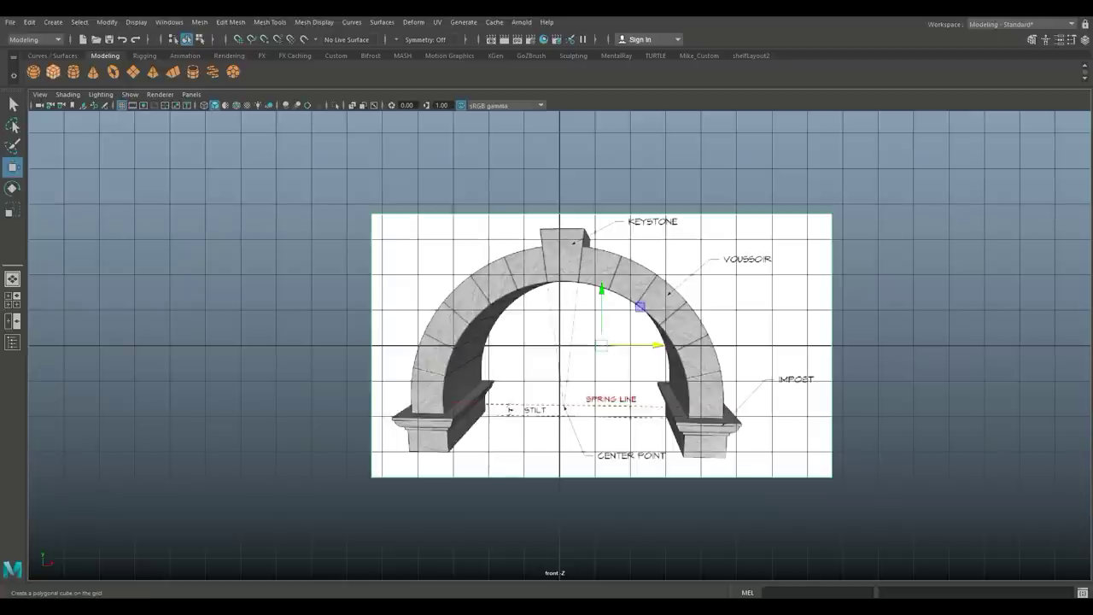
Create a polygon cube over the keystone and raise its upper vertices to the keystone's top edge
{"action": "left_click", "coordinate": [53, 72]}
{"action": "left_click_drag", "start_coordinate": [560, 292], "coordinate": [560, 211]}
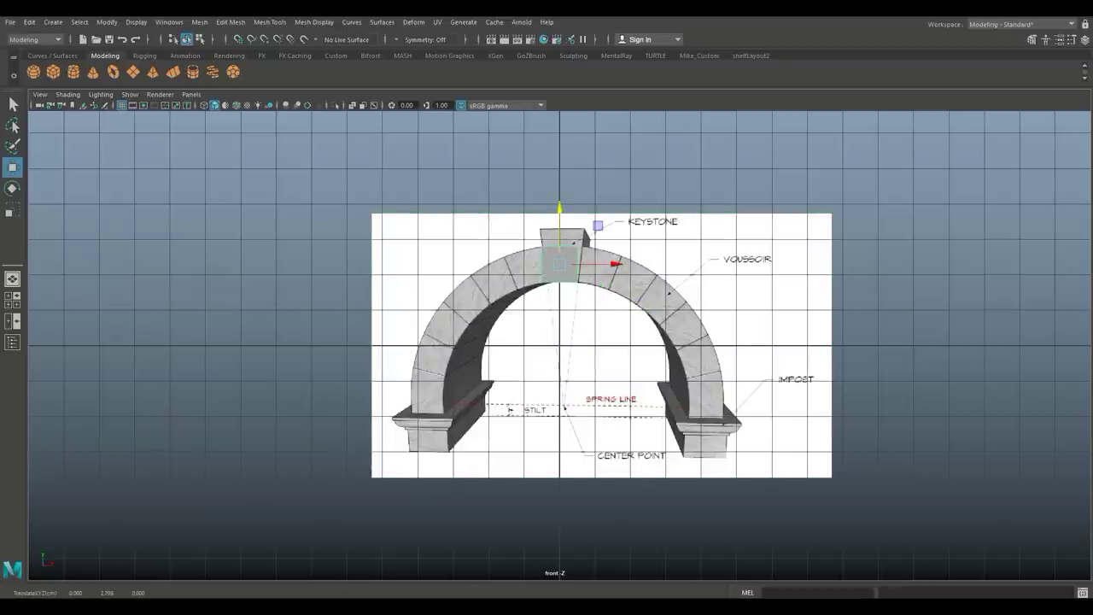
{"action": "right_click_drag", "start_coordinate": [564, 252], "coordinate": [517, 252]}
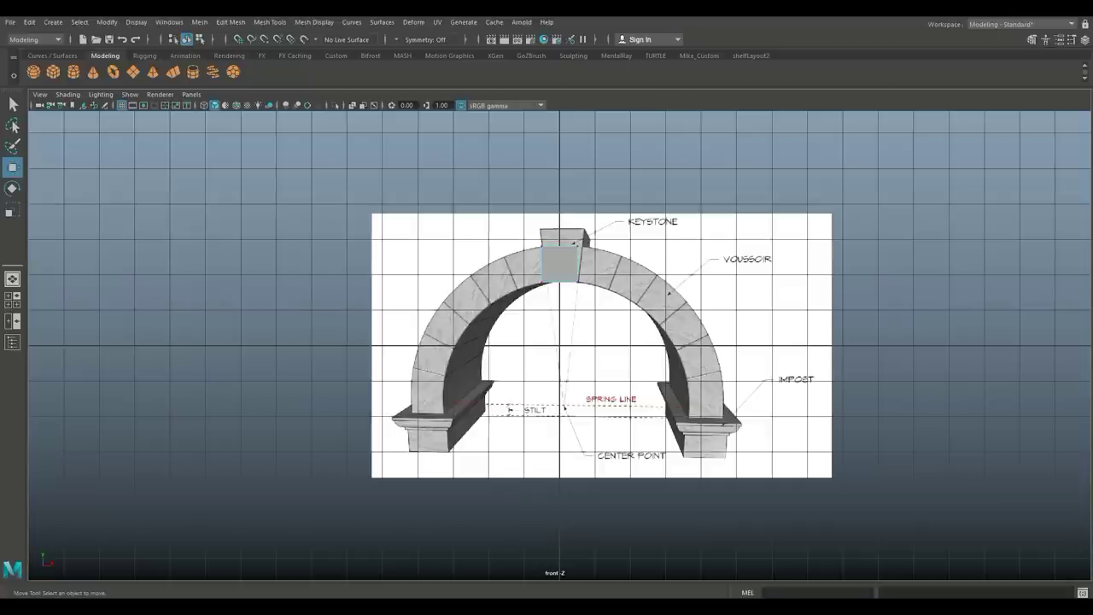
{"action": "left_click_drag", "start_coordinate": [525, 232], "coordinate": [598, 258]}
{"action": "left_click_drag", "start_coordinate": [559, 192], "coordinate": [560, 175]}
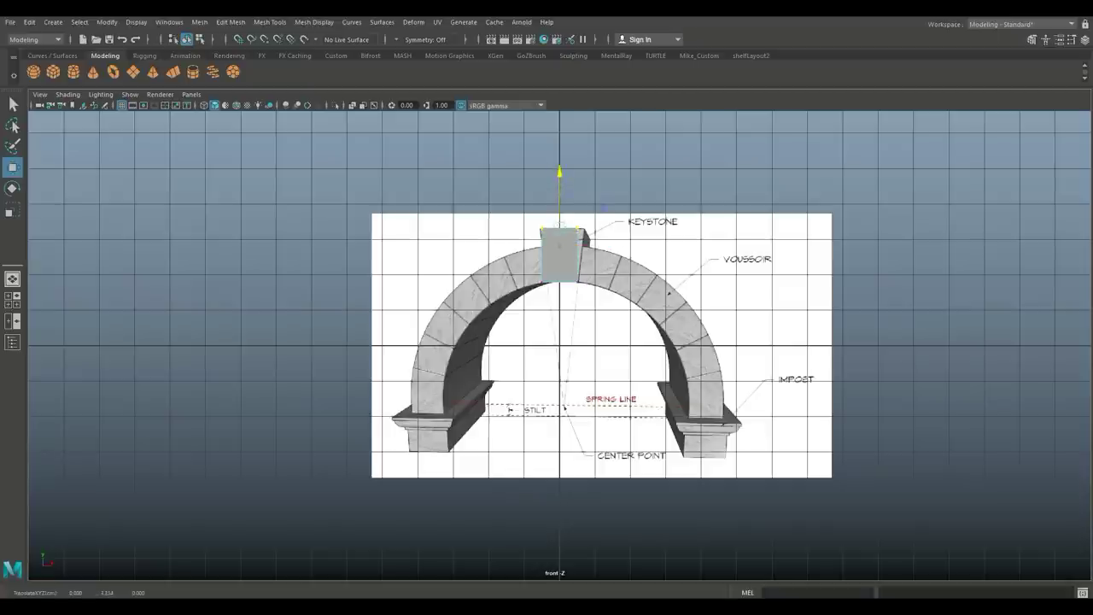
{"action": "scroll", "coordinate": [559, 174], "scroll_direction": "up", "scroll_amount": 6}
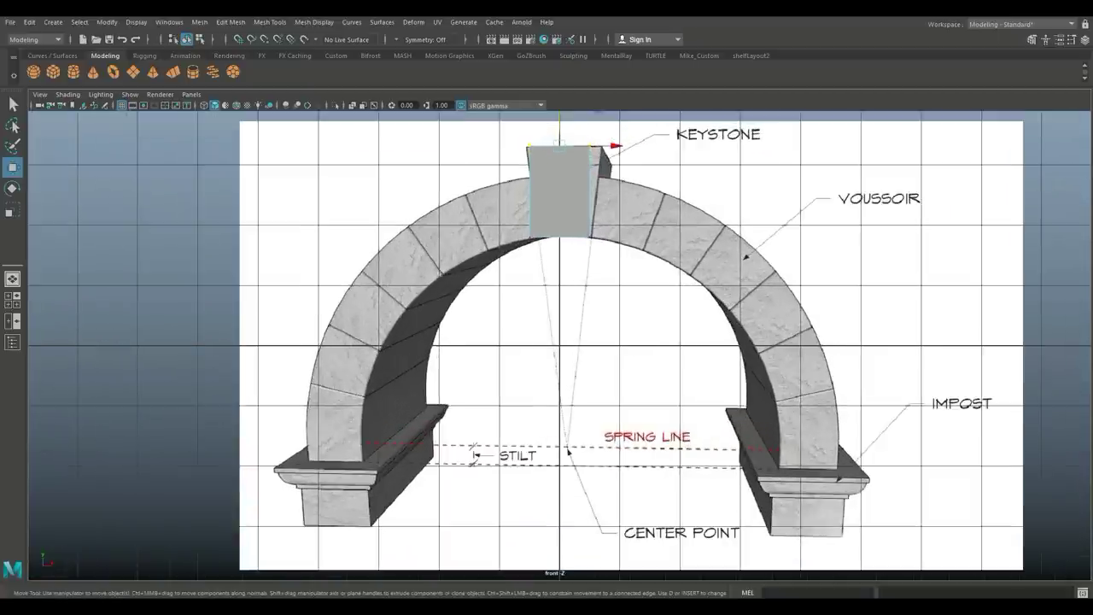
{"action": "middle_click_drag", "start_coordinate": [559, 174], "coordinate": [542, 334], "text": "alt"}
{"action": "scroll", "coordinate": [543, 334], "scroll_direction": "up", "scroll_amount": 2}
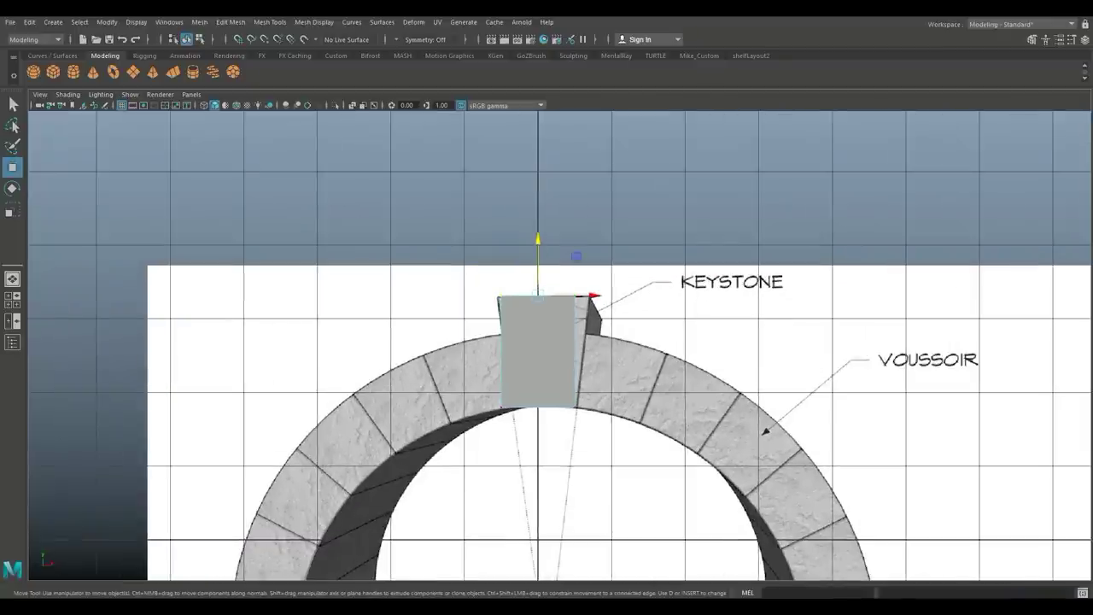
{"action": "right_click_drag", "start_coordinate": [570, 266], "coordinate": [540, 263]}
{"action": "left_click", "coordinate": [575, 295]}
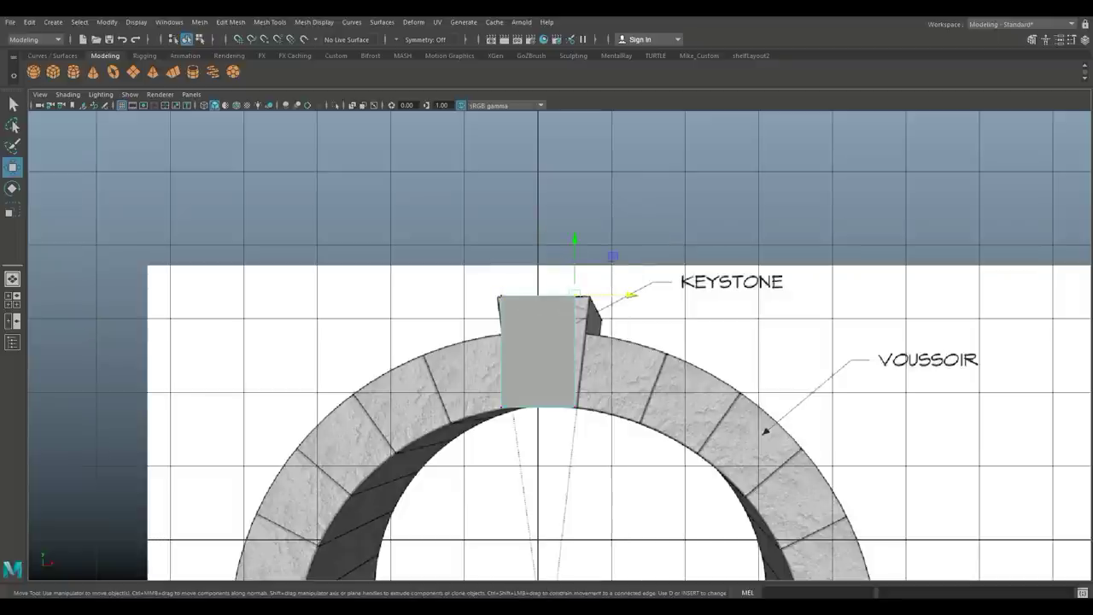
{"action": "left_click_drag", "start_coordinate": [630, 296], "coordinate": [644, 296]}
{"action": "key", "text": "ctrl+z"}
{"action": "key", "text": "ctrl+z"}
Scale the block's upper vertices wider along X to match the keystone's taper
{"action": "key", "text": "r"}
{"action": "left_click_drag", "start_coordinate": [590, 295], "coordinate": [613, 295]}
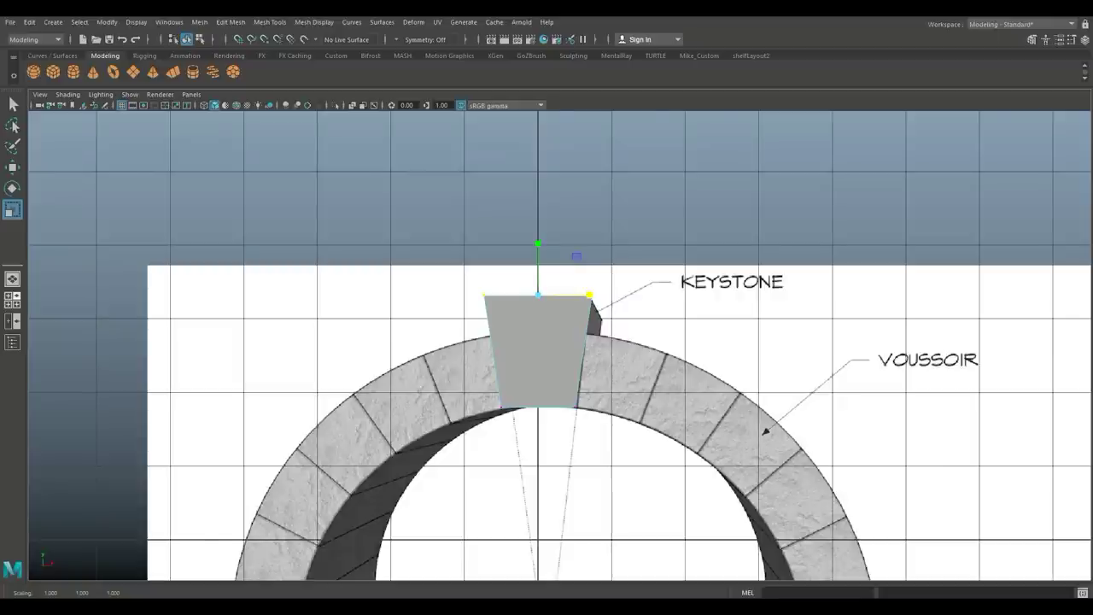
In the perspective view, push the reference image plane back along Z so it stands behind the keystone block
{"action": "key", "text": "space"}
{"action": "key", "text": "space"}
{"action": "left_click_drag", "start_coordinate": [479, 325], "coordinate": [598, 362], "text": "alt"}
{"action": "left_click_drag", "start_coordinate": [405, 300], "coordinate": [461, 360]}
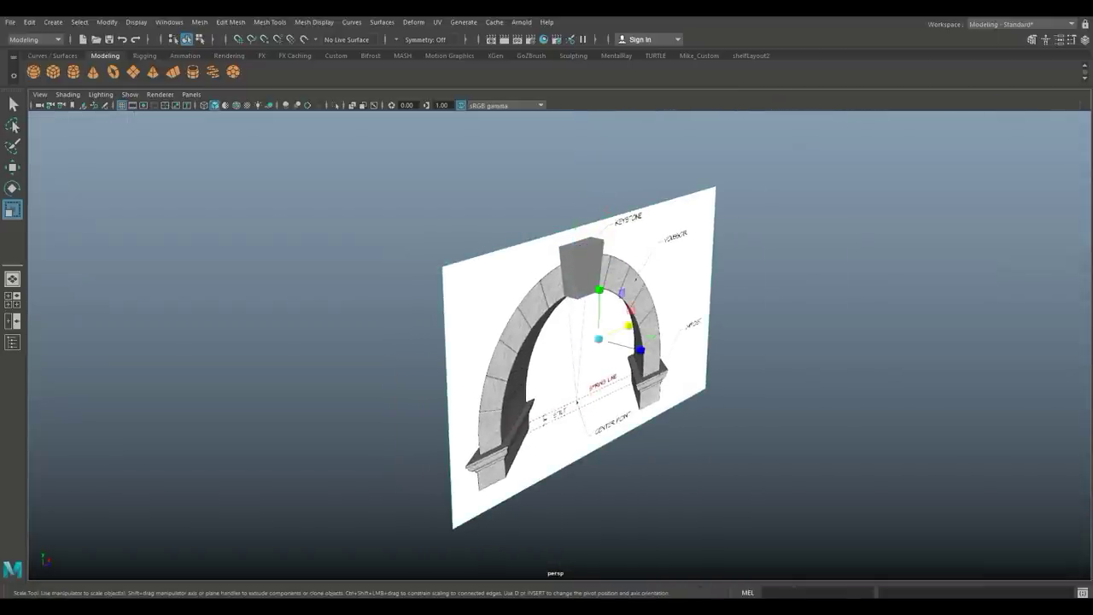
{"action": "key", "text": "w"}
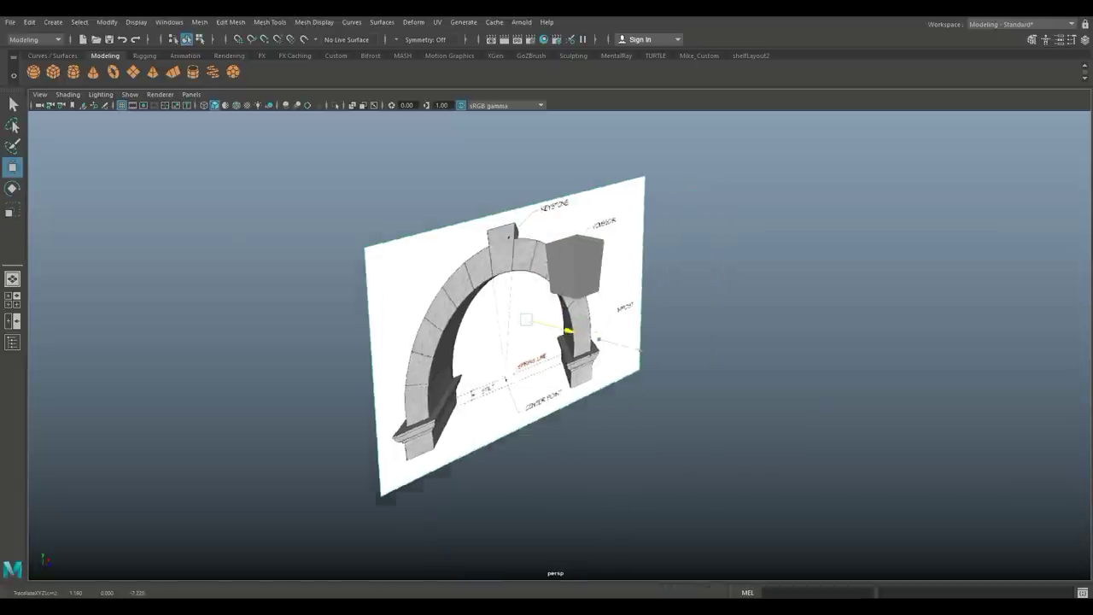
{"action": "left_click_drag", "start_coordinate": [569, 331], "coordinate": [420, 293]}
Insert three evenly spaced vertical edge loops across the keystone block's width, using the multiple edge loops option
{"action": "left_click", "coordinate": [574, 264]}
{"action": "scroll", "coordinate": [574, 264], "scroll_direction": "up", "scroll_amount": 5}
{"action": "left_click_drag", "start_coordinate": [590, 274], "coordinate": [499, 350], "text": "alt"}
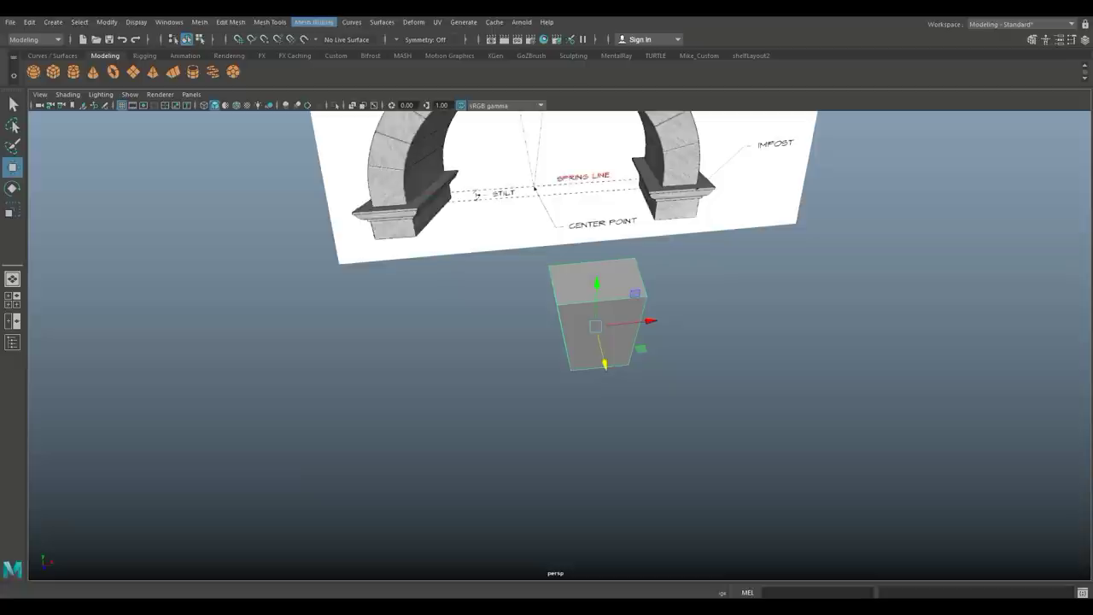
{"action": "left_click", "coordinate": [314, 22]}
{"action": "mouse_move", "coordinate": [273, 23]}
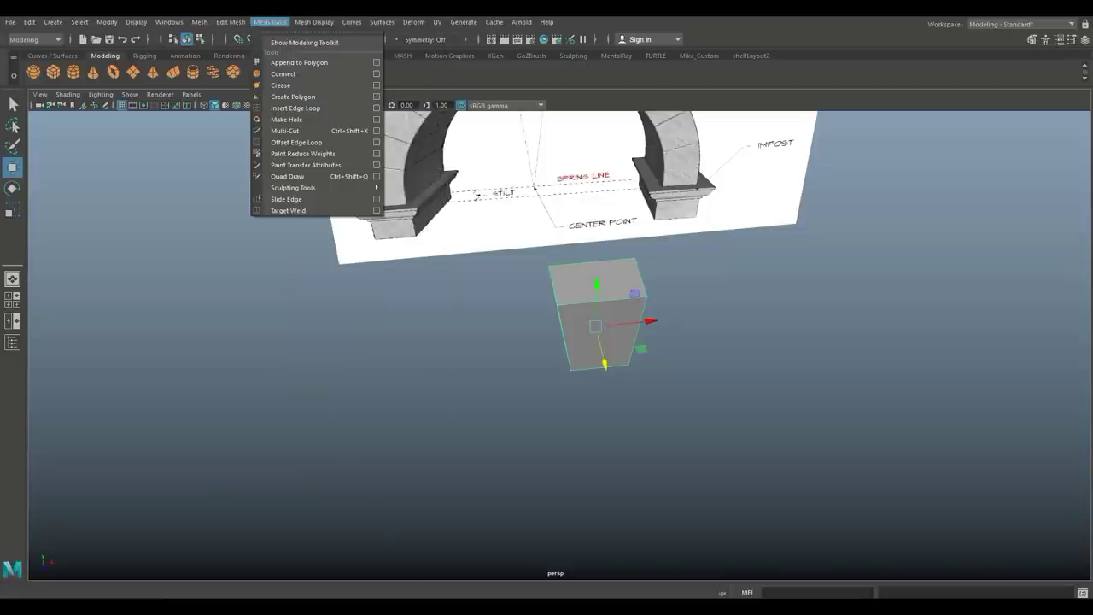
{"action": "left_click", "coordinate": [377, 109]}
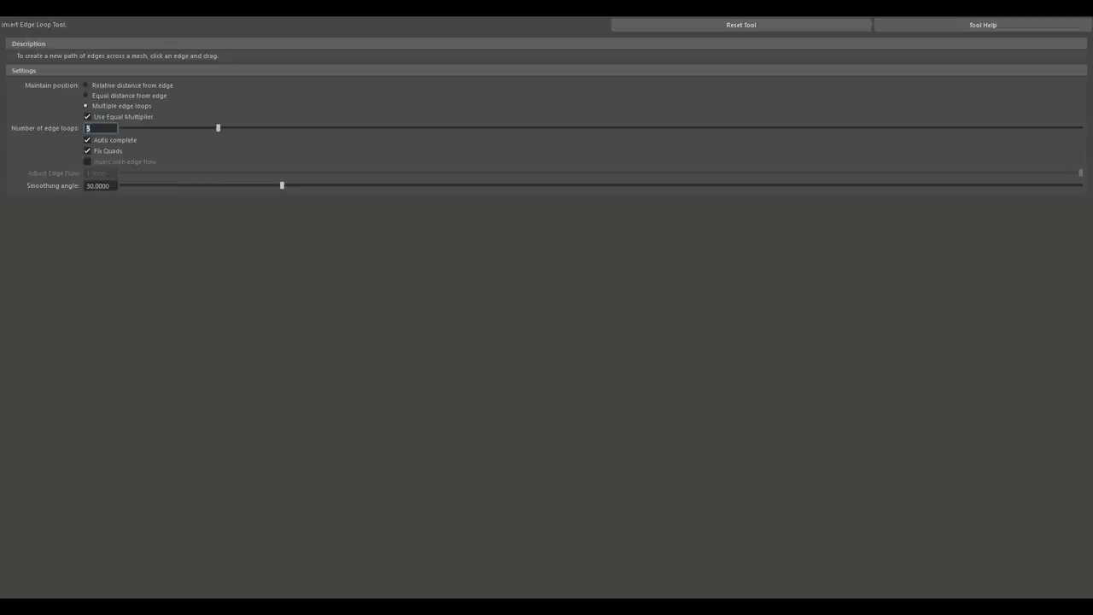
{"action": "left_click", "coordinate": [1028, 9]}
{"action": "scroll", "coordinate": [560, 346], "scroll_direction": "up", "scroll_amount": 2}
{"action": "left_click", "coordinate": [613, 286]}
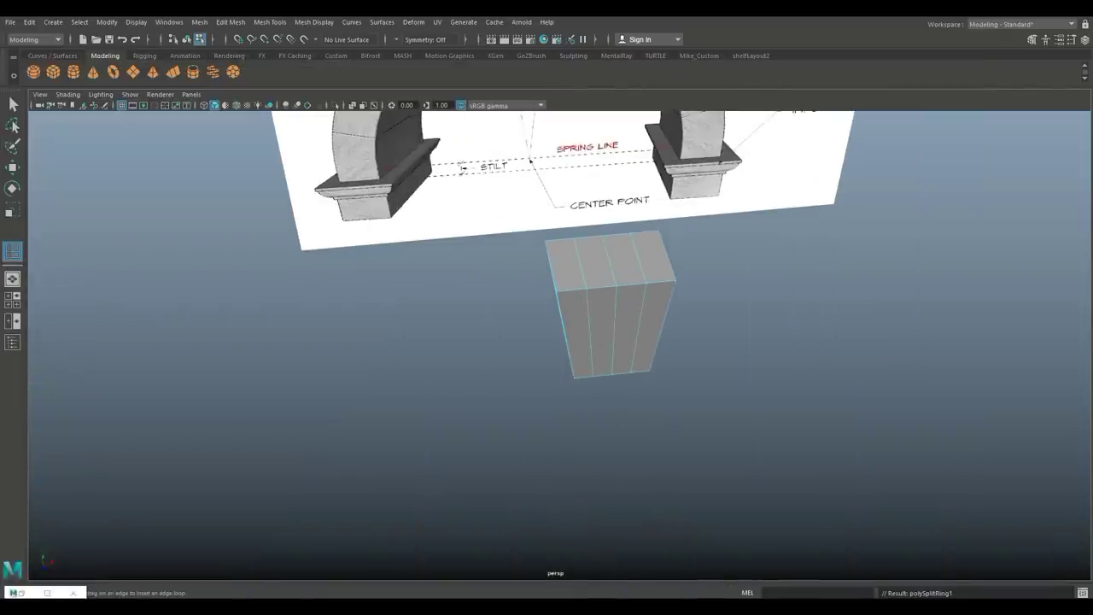
In the front view, raise the block's inner bottom vertices slightly to follow the arch's underside curve
{"action": "scroll", "coordinate": [598, 316], "scroll_direction": "down", "scroll_amount": 3}
{"action": "left_click_drag", "start_coordinate": [598, 333], "coordinate": [572, 295], "text": "alt"}
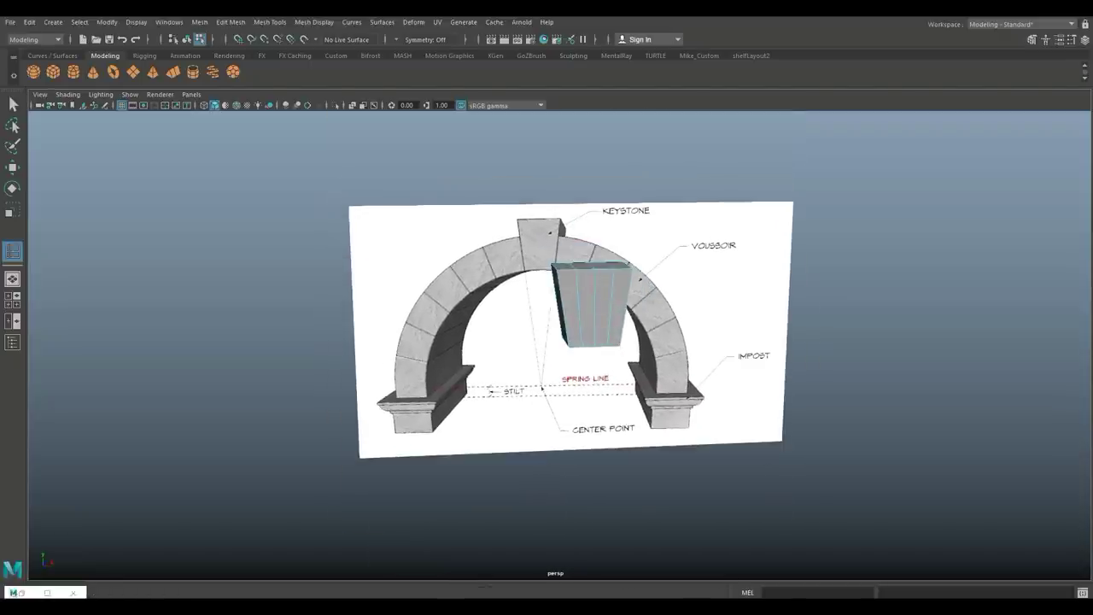
{"action": "key", "text": "space"}
{"action": "key", "text": "space"}
{"action": "scroll", "coordinate": [315, 439], "scroll_direction": "up", "scroll_amount": 4}
{"action": "scroll", "coordinate": [523, 332], "scroll_direction": "up", "scroll_amount": 1}
{"action": "middle_click_drag", "start_coordinate": [523, 331], "coordinate": [556, 266], "text": "alt"}
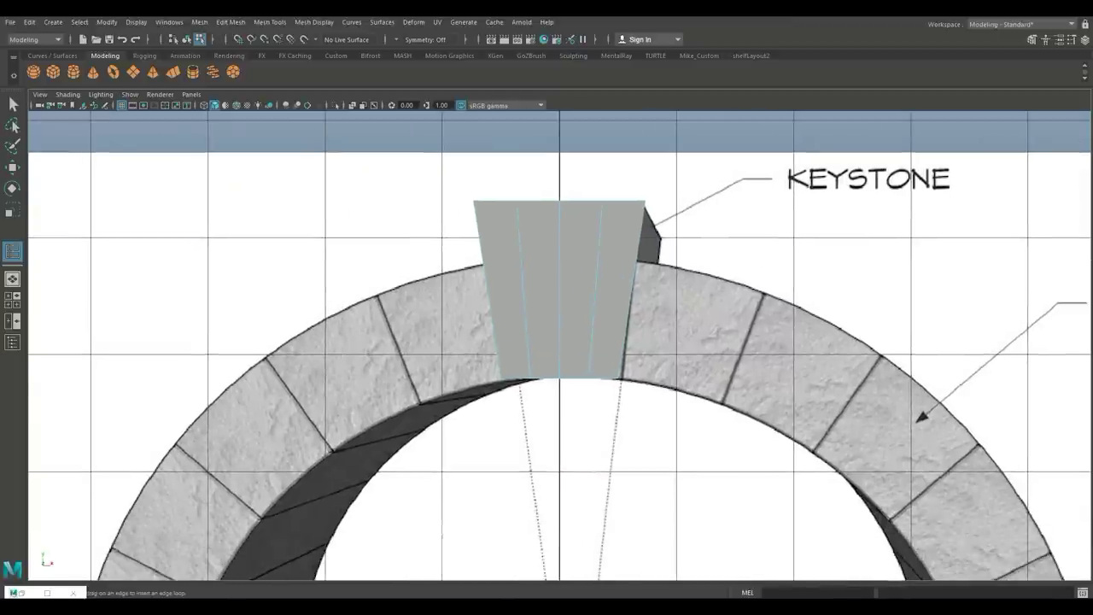
{"action": "right_click_drag", "start_coordinate": [556, 266], "coordinate": [524, 276]}
{"action": "right_click_drag", "start_coordinate": [522, 266], "coordinate": [470, 267]}
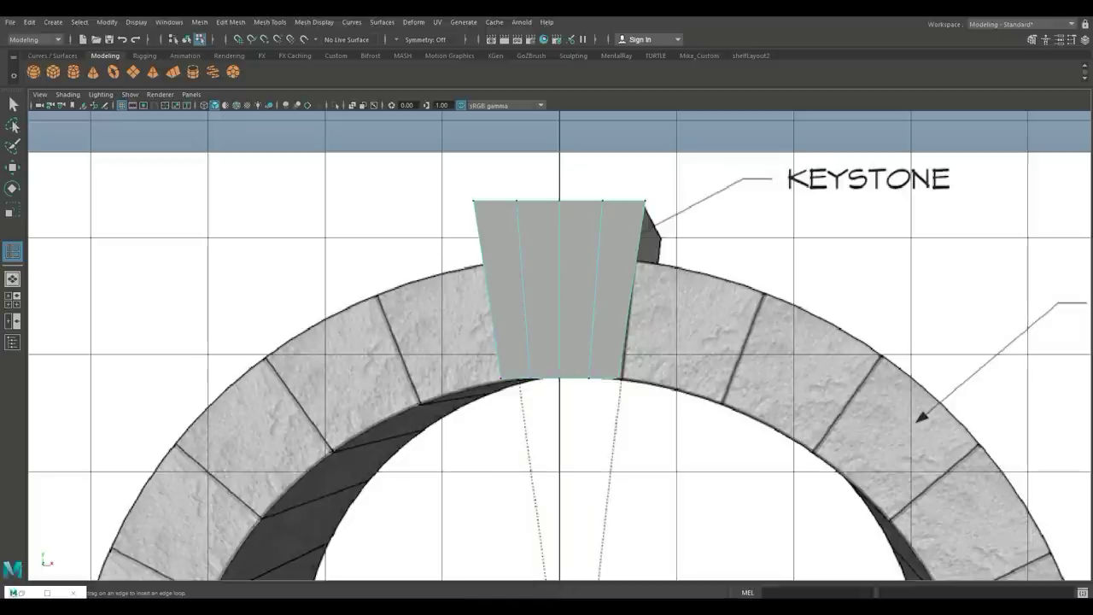
{"action": "key", "text": "q"}
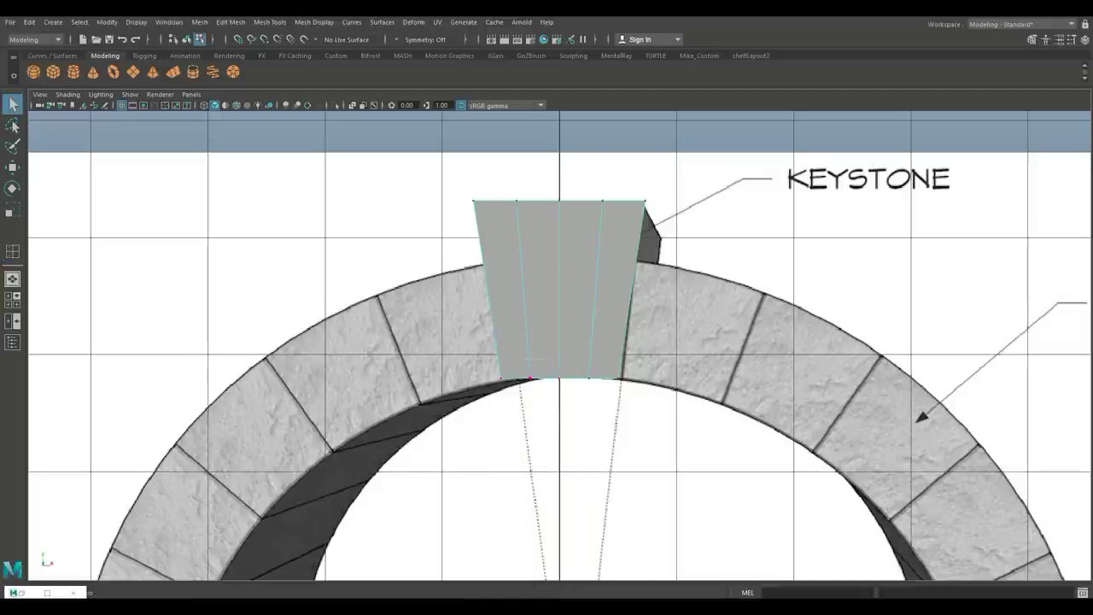
{"action": "key", "text": "3"}
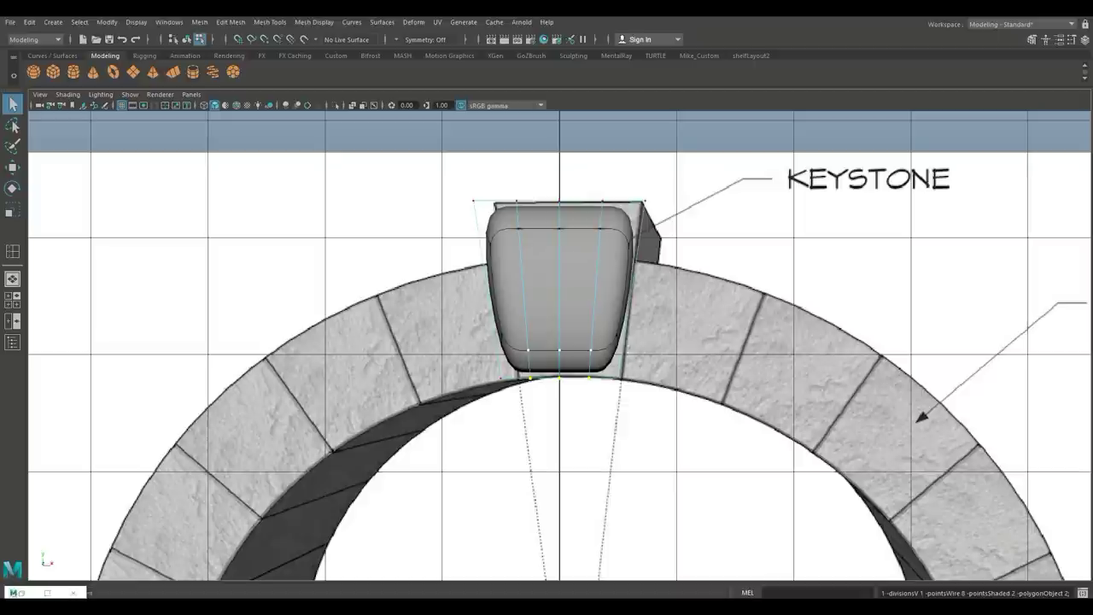
{"action": "key", "text": "1"}
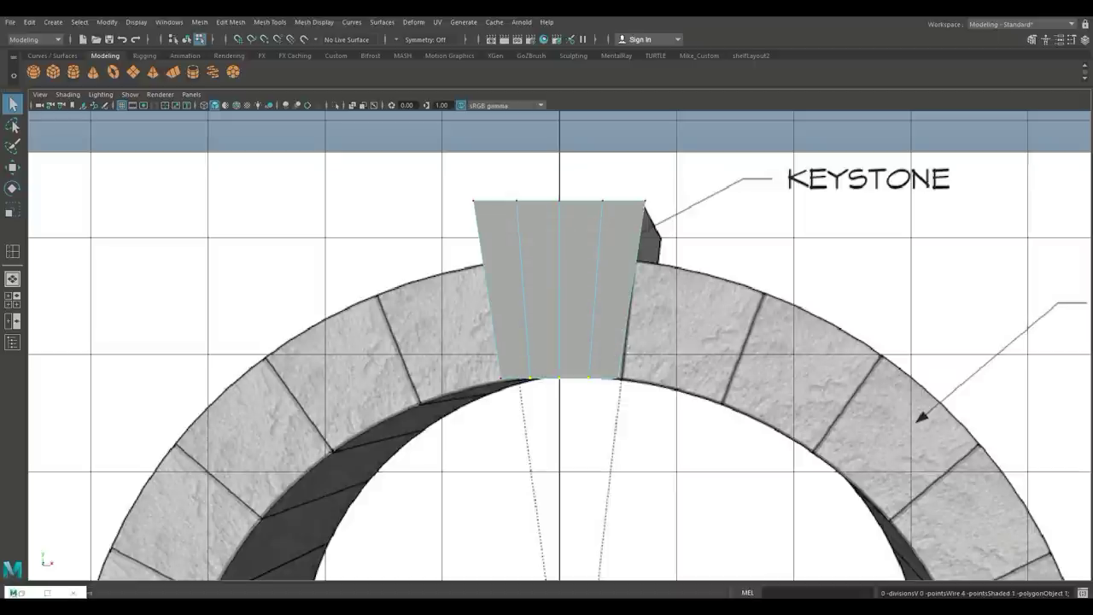
{"action": "key", "text": "w"}
{"action": "left_click_drag", "start_coordinate": [560, 322], "coordinate": [559, 315]}
Return to object selection and delete the trial keystone block
{"action": "scroll", "coordinate": [560, 315], "scroll_direction": "down", "scroll_amount": 5}
{"action": "scroll", "coordinate": [552, 348], "scroll_direction": "down", "scroll_amount": 1}
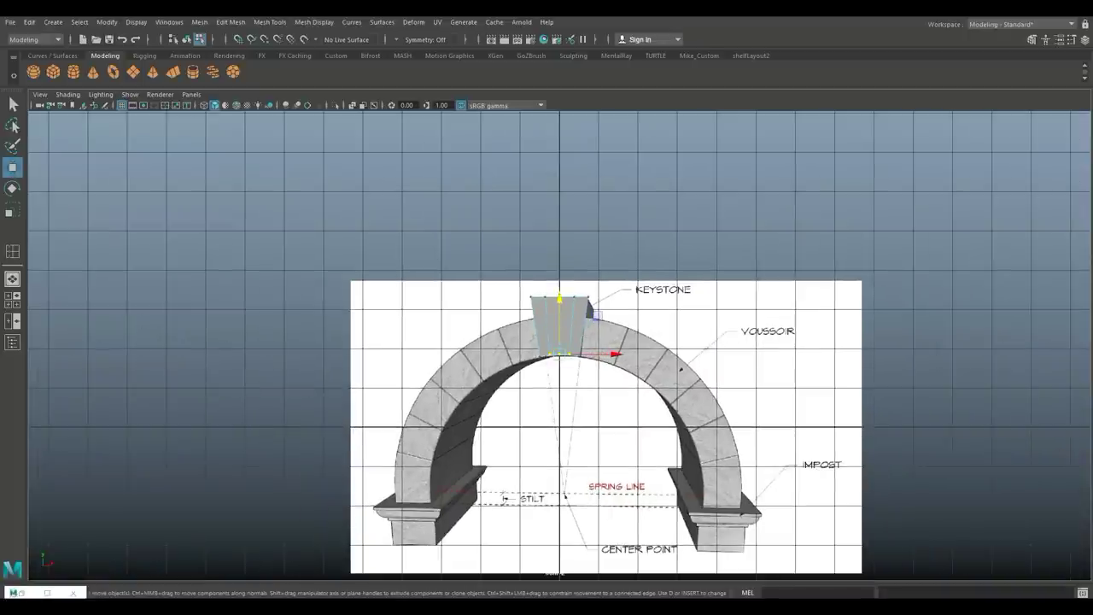
{"action": "right_click_drag", "start_coordinate": [543, 267], "coordinate": [598, 250]}
{"action": "key", "text": "Delete"}
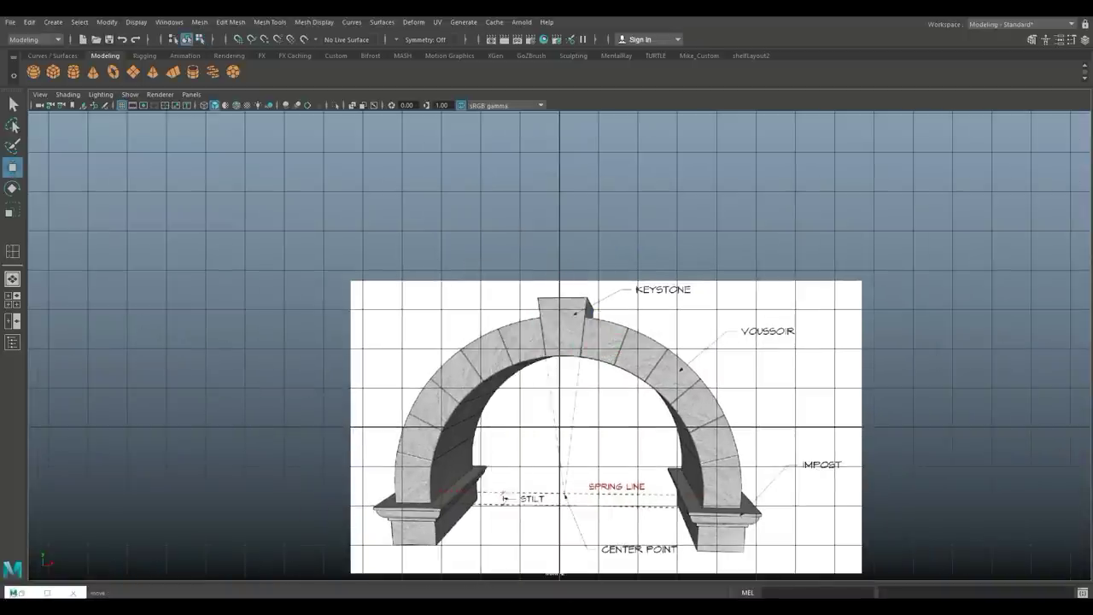
Examine the arch reference in the perspective view, looking at how the keystone and voussoirs are arranged
{"action": "key", "text": "space"}
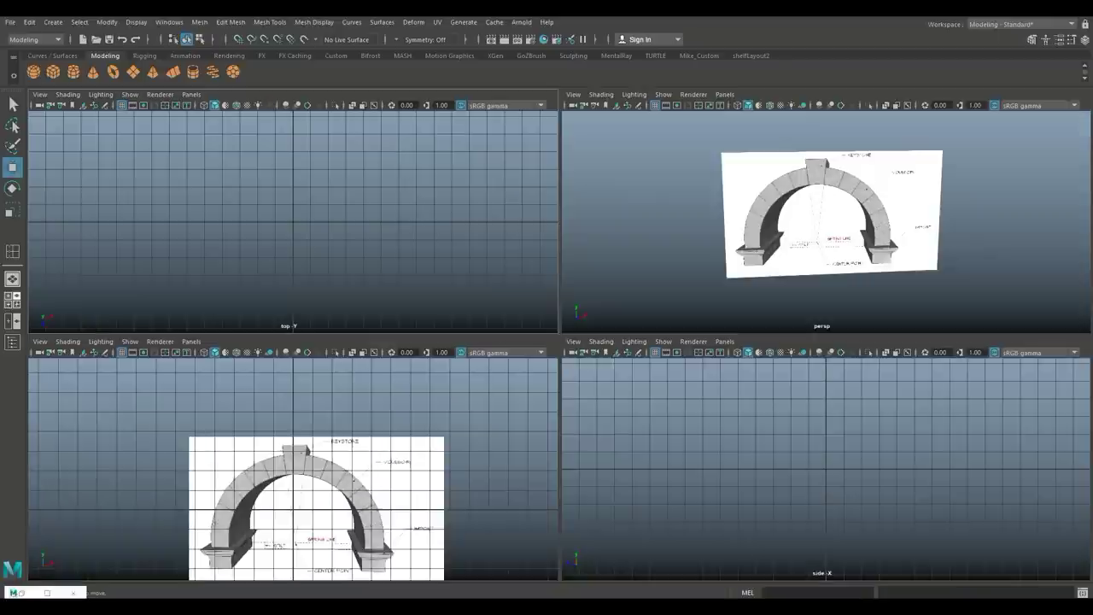
{"action": "key", "text": "space"}
{"action": "scroll", "coordinate": [560, 345], "scroll_direction": "down", "scroll_amount": 4}
{"action": "scroll", "coordinate": [560, 345], "scroll_direction": "up", "scroll_amount": 3}
{"action": "left_click_drag", "start_coordinate": [559, 345], "coordinate": [556, 384], "text": "alt"}
{"action": "middle_click_drag", "start_coordinate": [564, 291], "coordinate": [522, 374], "text": "alt"}
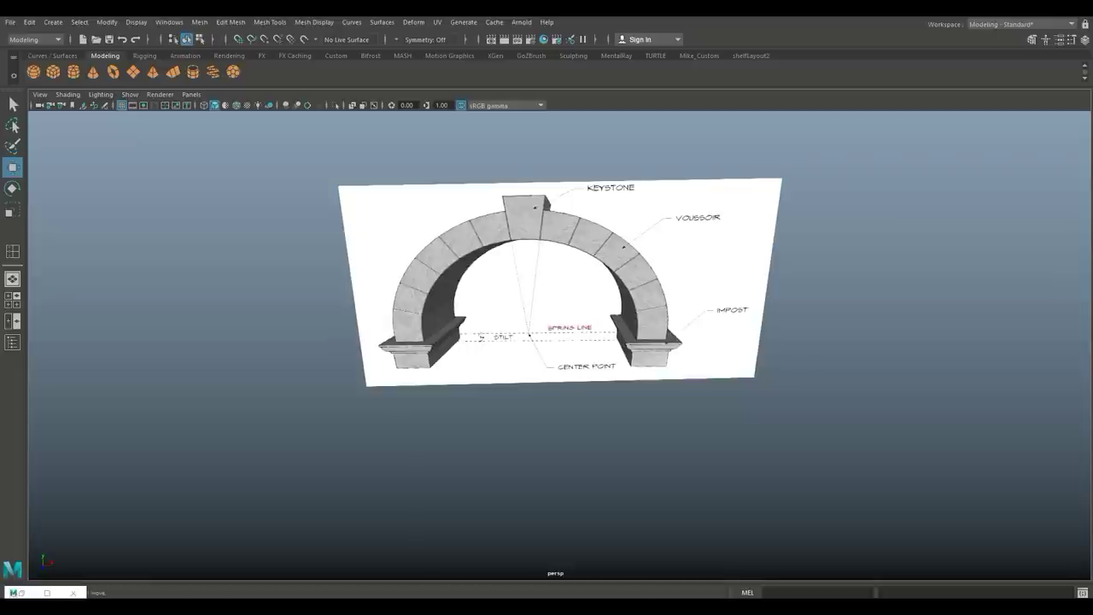
{"action": "scroll", "coordinate": [560, 345], "scroll_direction": "up", "scroll_amount": 3}
{"action": "middle_click_drag", "start_coordinate": [559, 325], "coordinate": [614, 379], "text": "alt"}
{"action": "left_click_drag", "start_coordinate": [614, 380], "coordinate": [581, 359], "text": "alt"}
{"action": "middle_click_drag", "start_coordinate": [581, 359], "coordinate": [430, 305], "text": "alt"}
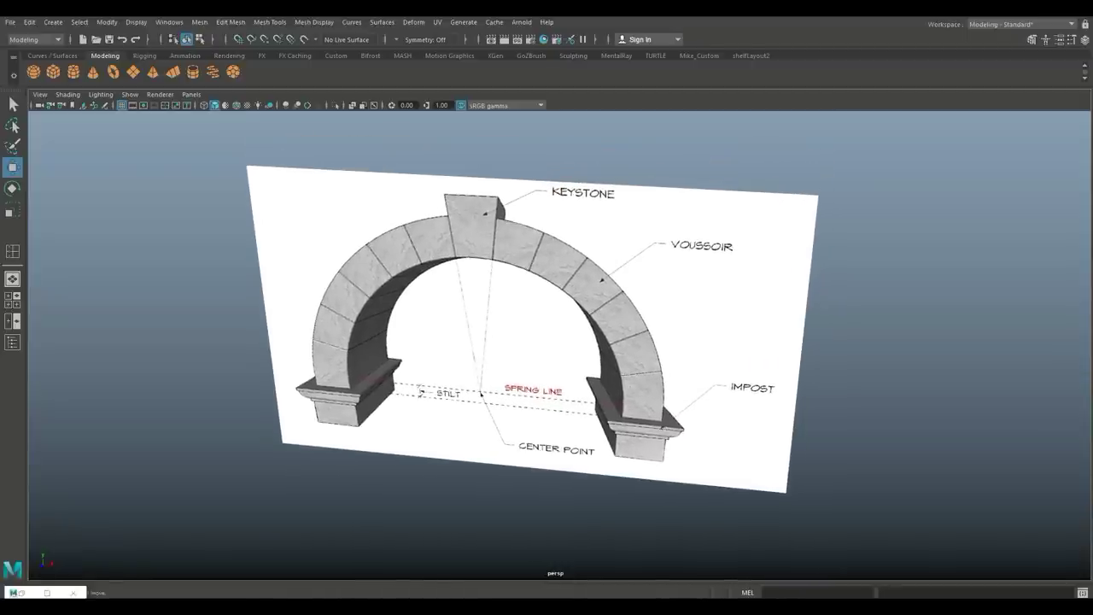
{"action": "scroll", "coordinate": [431, 305], "scroll_direction": "down", "scroll_amount": 3}
{"action": "left_click_drag", "start_coordinate": [431, 305], "coordinate": [457, 308], "text": "alt"}
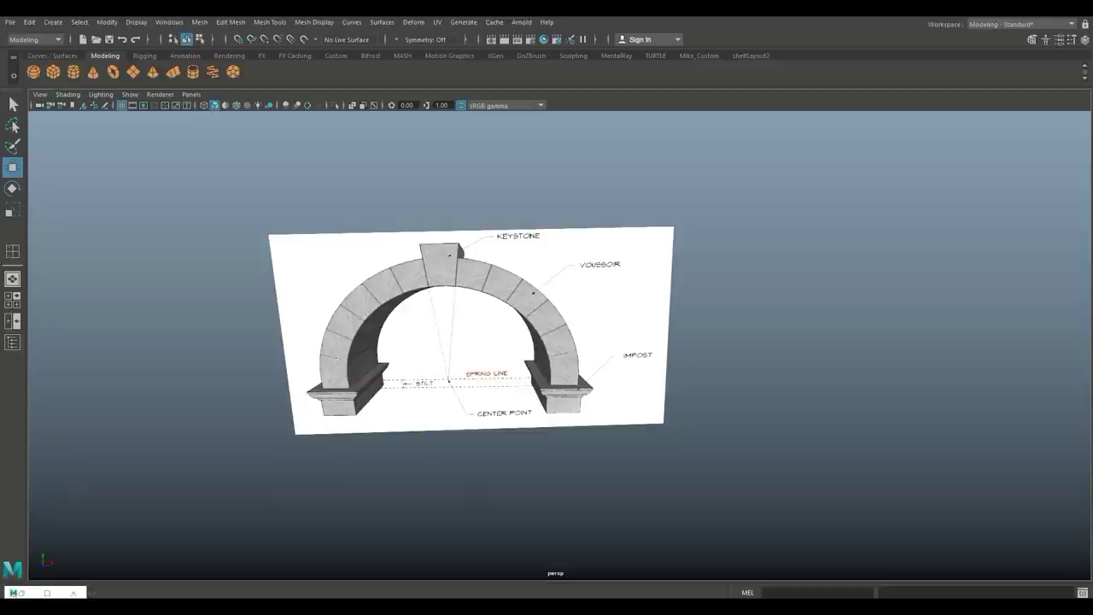
Create a new polygon cube in front of the reference image and scale it into a tall rectangular block
{"action": "left_click", "coordinate": [53, 72]}
{"action": "scroll", "coordinate": [444, 341], "scroll_direction": "down", "scroll_amount": 3}
{"action": "middle_click_drag", "start_coordinate": [444, 342], "coordinate": [460, 314], "text": "alt"}
{"action": "left_click_drag", "start_coordinate": [459, 314], "coordinate": [495, 289], "text": "alt"}
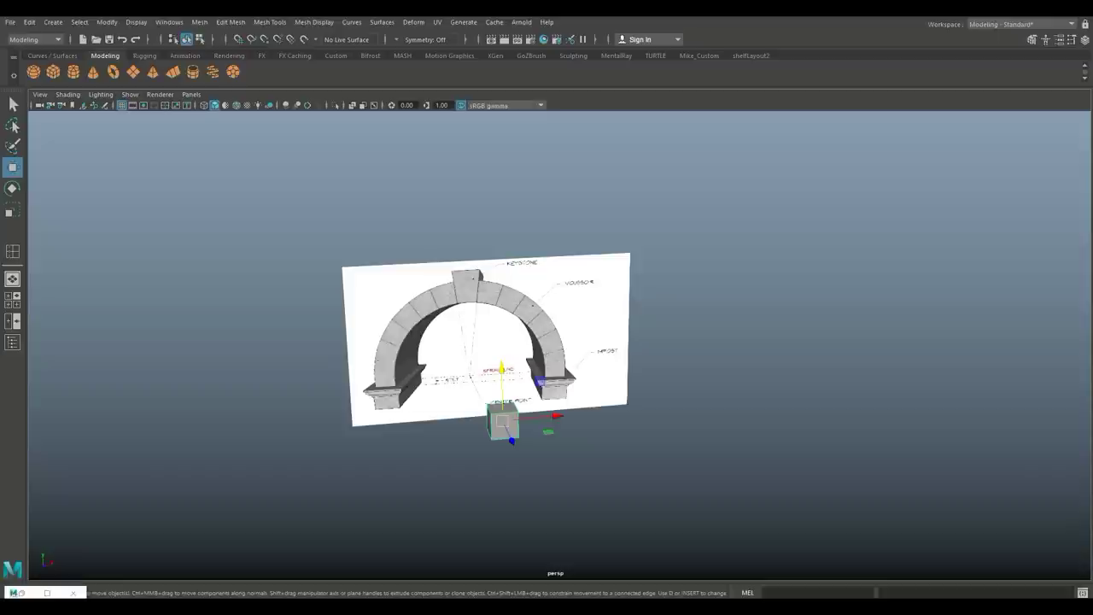
{"action": "key", "text": "r"}
{"action": "left_click_drag", "start_coordinate": [501, 372], "coordinate": [501, 310]}
{"action": "left_click_drag", "start_coordinate": [552, 416], "coordinate": [514, 408]}
{"action": "scroll", "coordinate": [560, 346], "scroll_direction": "up", "scroll_amount": 3}
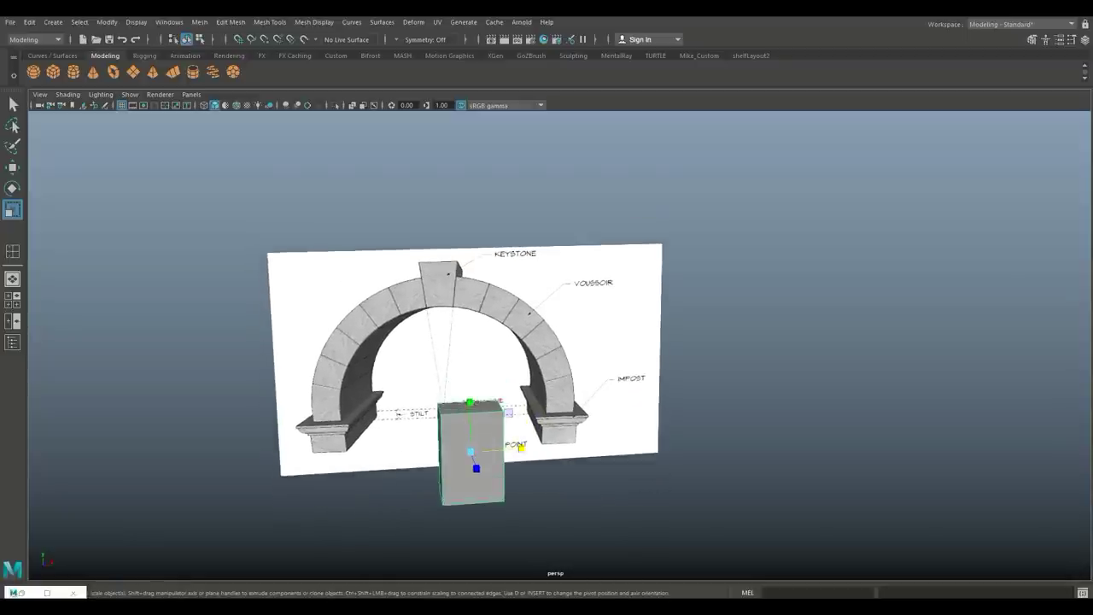
Scale the block's top vertices outward along X to give it a keystone-like taper
{"action": "right_click", "coordinate": [452, 268]}
{"action": "right_click_drag", "start_coordinate": [452, 267], "coordinate": [398, 268]}
{"action": "left_click_drag", "start_coordinate": [409, 376], "coordinate": [543, 404]}
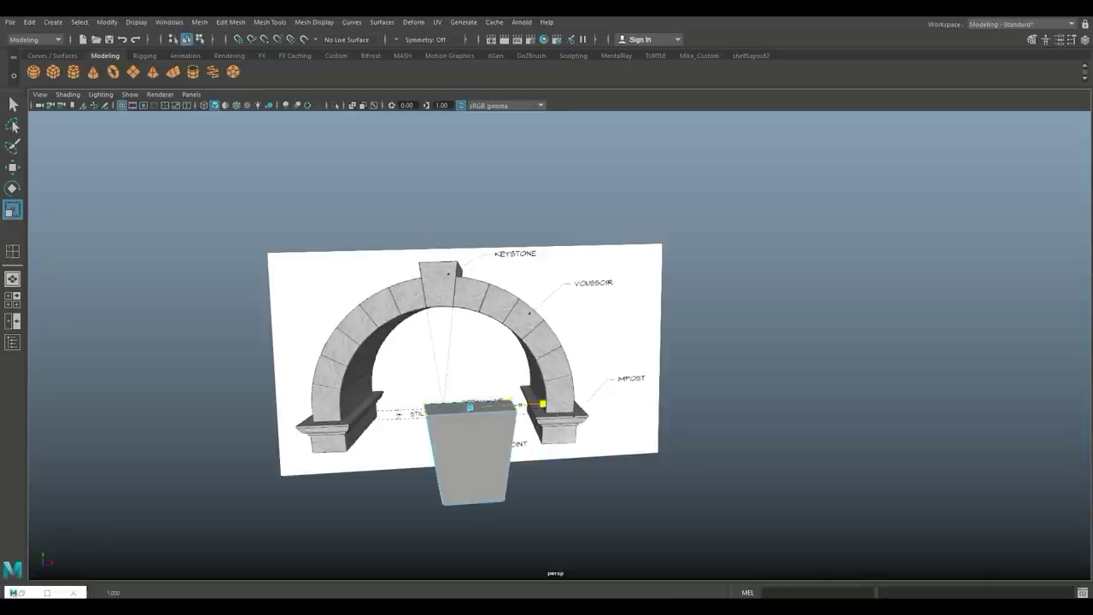
{"action": "left_click", "coordinate": [598, 346]}
Insert an edge loop around the upper part of the tapered block, using the Equal distance from edge setting
{"action": "middle_click_drag", "start_coordinate": [590, 359], "coordinate": [615, 285], "text": "alt"}
{"action": "mouse_move", "coordinate": [598, 299]}
{"action": "left_mouse_down", "text": "alt"}
{"action": "mouse_move", "coordinate": [582, 330]}
{"action": "mouse_move", "coordinate": [591, 307]}
{"action": "left_mouse_up", "text": "alt"}
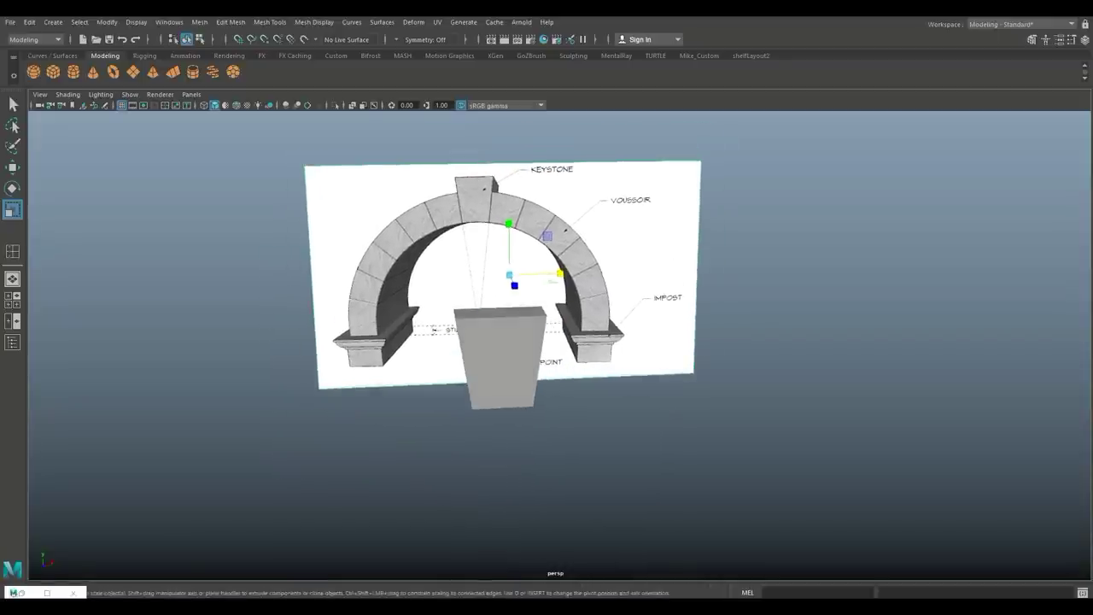
{"action": "middle_click_drag", "start_coordinate": [591, 307], "coordinate": [600, 354], "text": "alt"}
{"action": "left_click", "coordinate": [270, 22]}
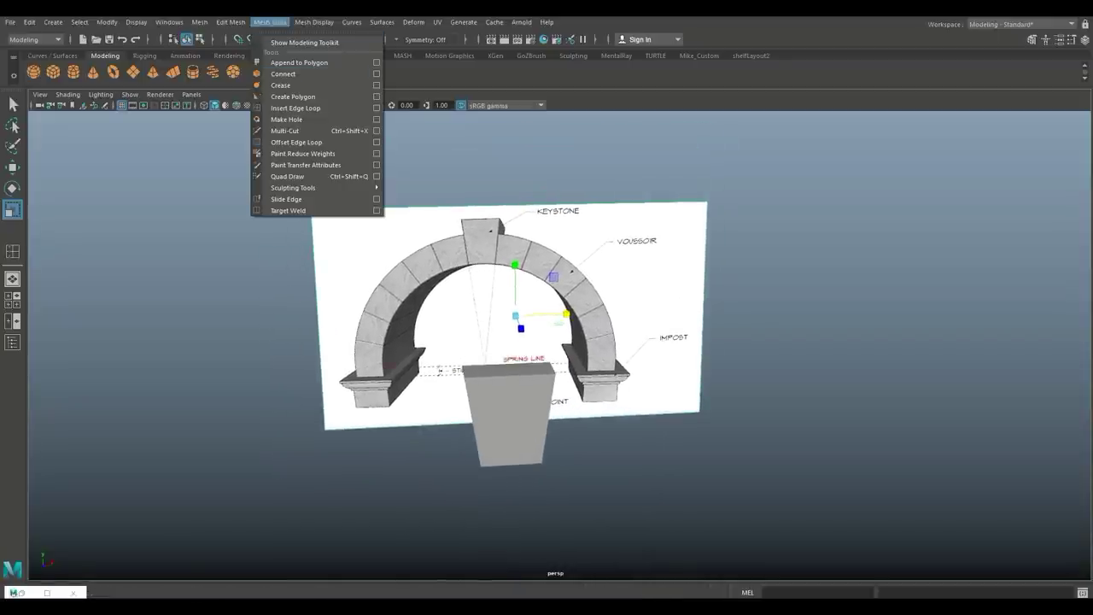
{"action": "left_click", "coordinate": [296, 107]}
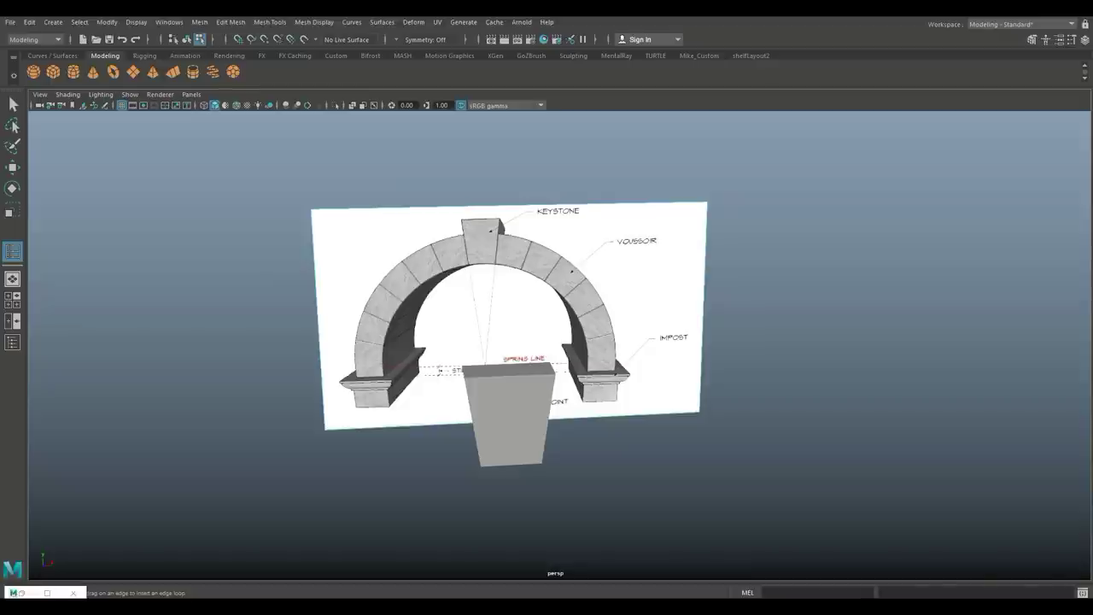
{"action": "left_click", "coordinate": [47, 592]}
{"action": "left_click", "coordinate": [86, 96]}
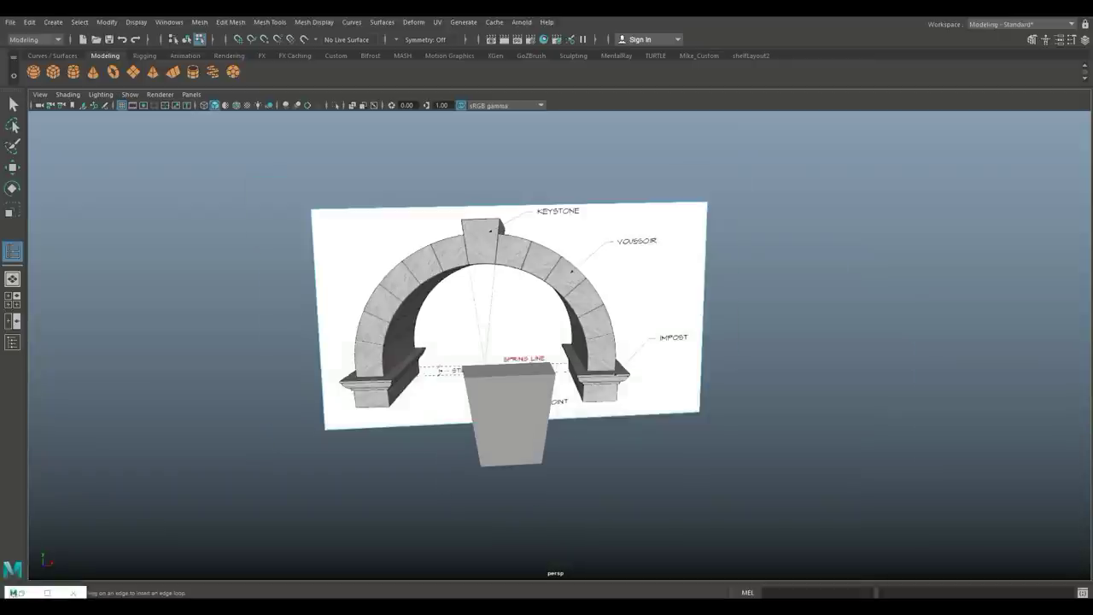
{"action": "scroll", "coordinate": [401, 379], "scroll_direction": "up", "scroll_amount": 3}
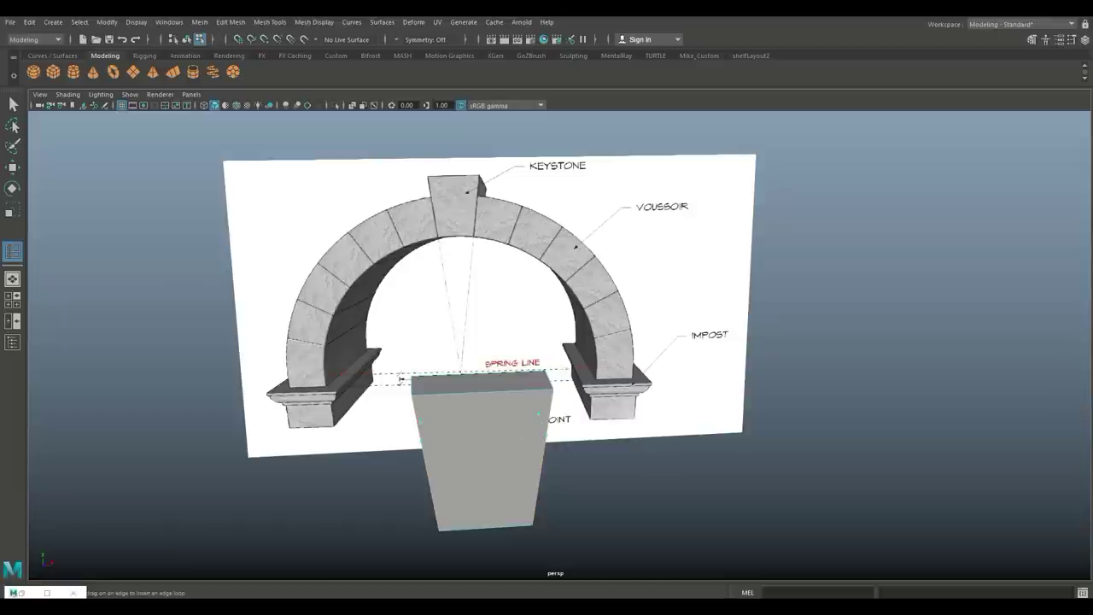
{"action": "left_click", "coordinate": [546, 436]}
Extrude the block's side face below the edge loop and pull it far out along X into a long bar
{"action": "key", "text": "q"}
{"action": "scroll", "coordinate": [547, 427], "scroll_direction": "down", "scroll_amount": 4}
{"action": "left_click_drag", "start_coordinate": [589, 406], "coordinate": [504, 399], "text": "alt"}
{"action": "right_click_drag", "start_coordinate": [504, 398], "coordinate": [510, 300]}
{"action": "scroll", "coordinate": [510, 376], "scroll_direction": "up", "scroll_amount": 4}
{"action": "scroll", "coordinate": [476, 432], "scroll_direction": "up", "scroll_amount": 1}
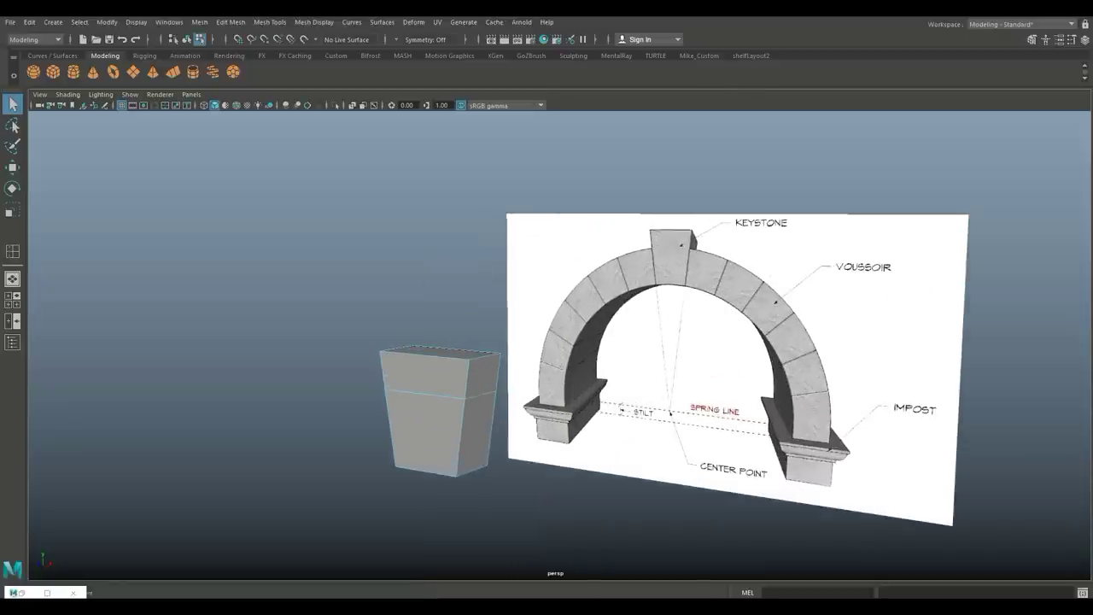
{"action": "left_click", "coordinate": [476, 432]}
{"action": "scroll", "coordinate": [475, 432], "scroll_direction": "down", "scroll_amount": 4}
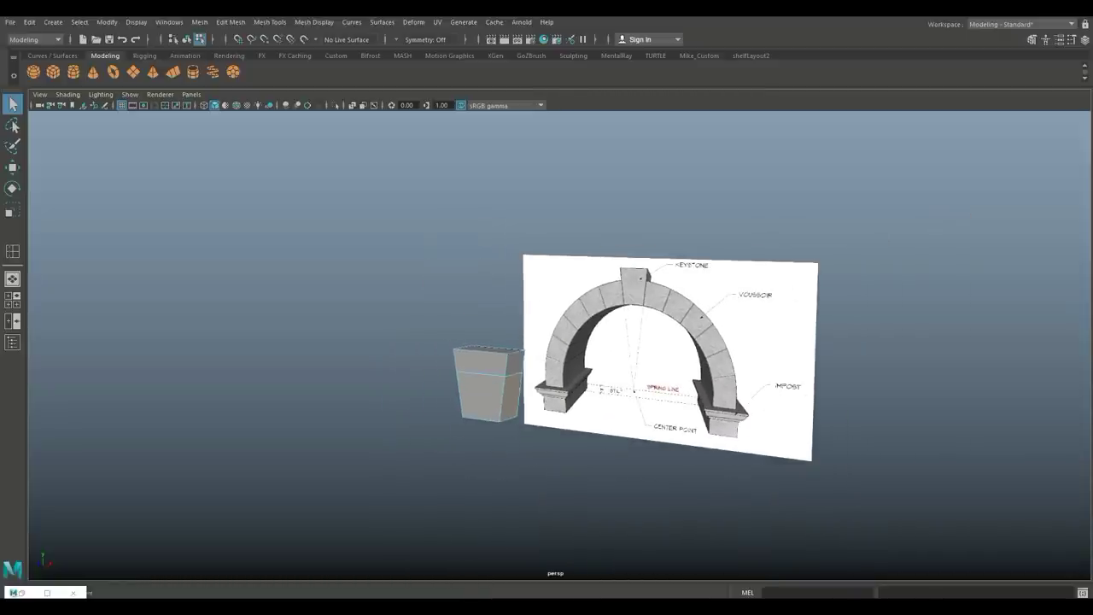
{"action": "key", "text": "ctrl+e"}
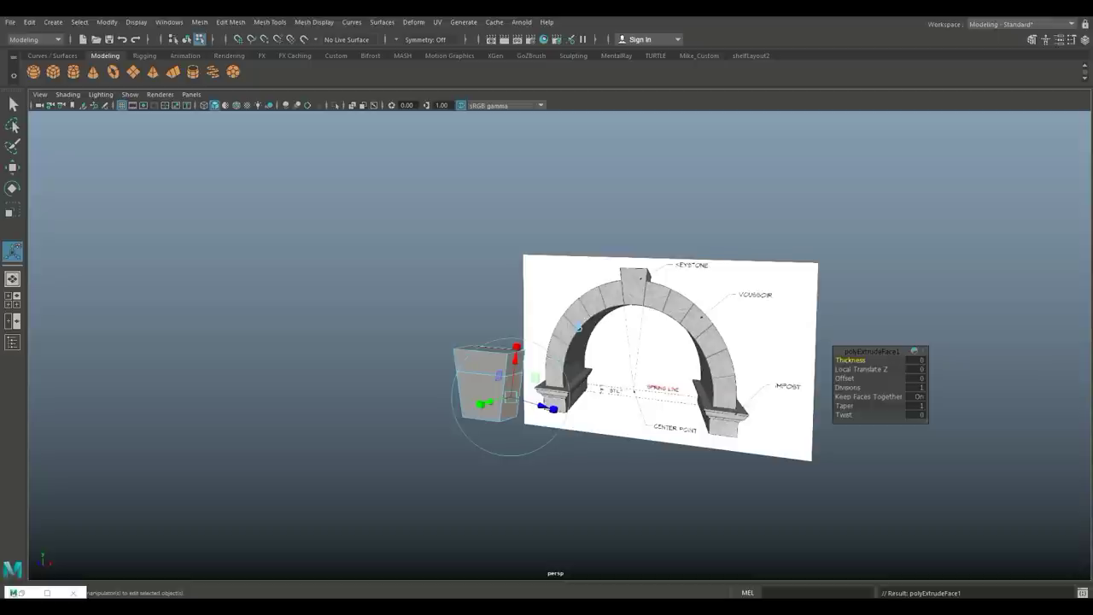
{"action": "key", "text": "w"}
{"action": "left_click_drag", "start_coordinate": [556, 401], "coordinate": [955, 447]}
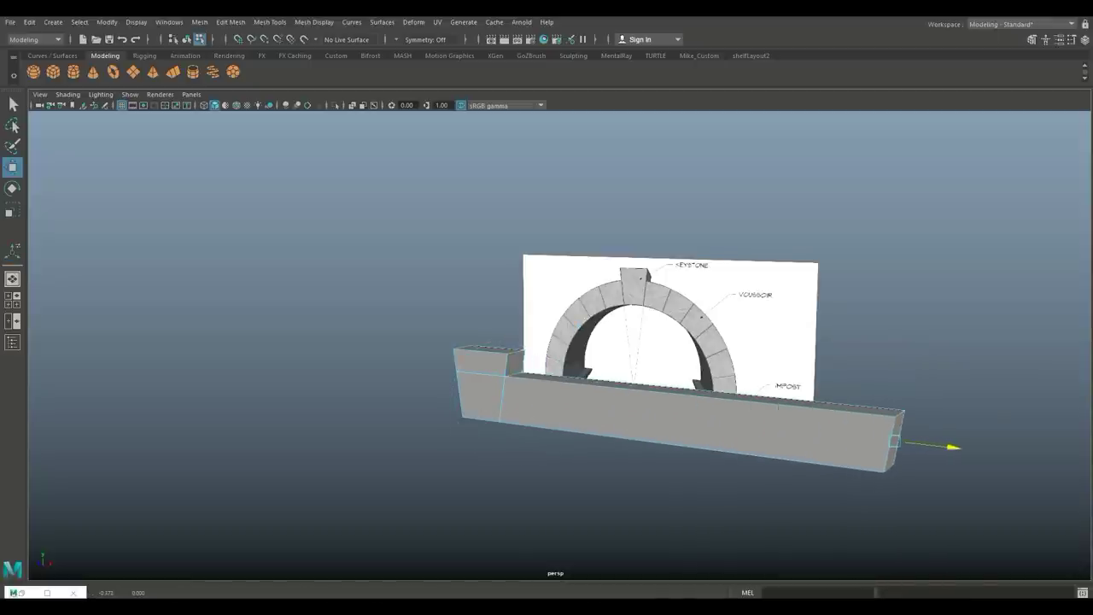
In the front view, snap the upper and lower vertices at the bar's far end to the same vertical grid line
{"action": "right_click_drag", "start_coordinate": [769, 419], "coordinate": [738, 419], "text": "alt"}
{"action": "left_click_drag", "start_coordinate": [739, 418], "coordinate": [827, 431], "text": "alt"}
{"action": "middle_click_drag", "start_coordinate": [826, 431], "coordinate": [744, 446], "text": "alt"}
{"action": "left_click_drag", "start_coordinate": [744, 445], "coordinate": [688, 433], "text": "alt"}
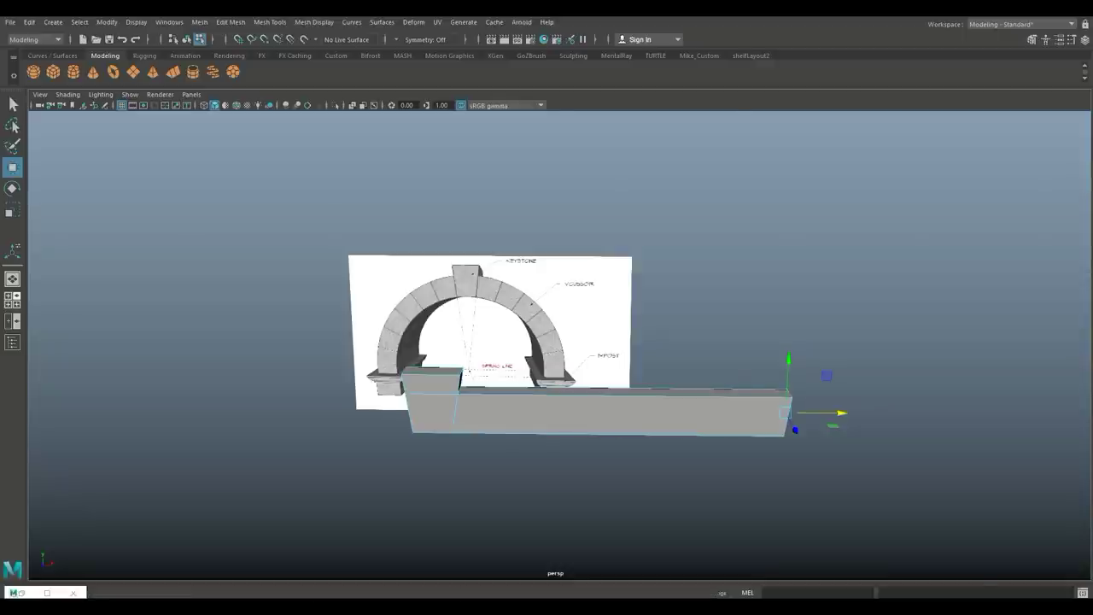
{"action": "key", "text": "space"}
{"action": "key", "text": "space"}
{"action": "middle_click_drag", "start_coordinate": [854, 445], "coordinate": [320, 351], "text": "alt"}
{"action": "scroll", "coordinate": [349, 398], "scroll_direction": "up", "scroll_amount": 4}
{"action": "scroll", "coordinate": [320, 351], "scroll_direction": "up", "scroll_amount": 2}
{"action": "right_click_drag", "start_coordinate": [546, 268], "coordinate": [496, 268]}
{"action": "left_click_drag", "start_coordinate": [525, 306], "coordinate": [586, 326]}
{"action": "key", "text": "x"}
{"action": "left_click_drag", "start_coordinate": [513, 432], "coordinate": [586, 450]}
{"action": "key", "text": "x"}
{"action": "scroll", "coordinate": [583, 450], "scroll_direction": "down", "scroll_amount": 8}
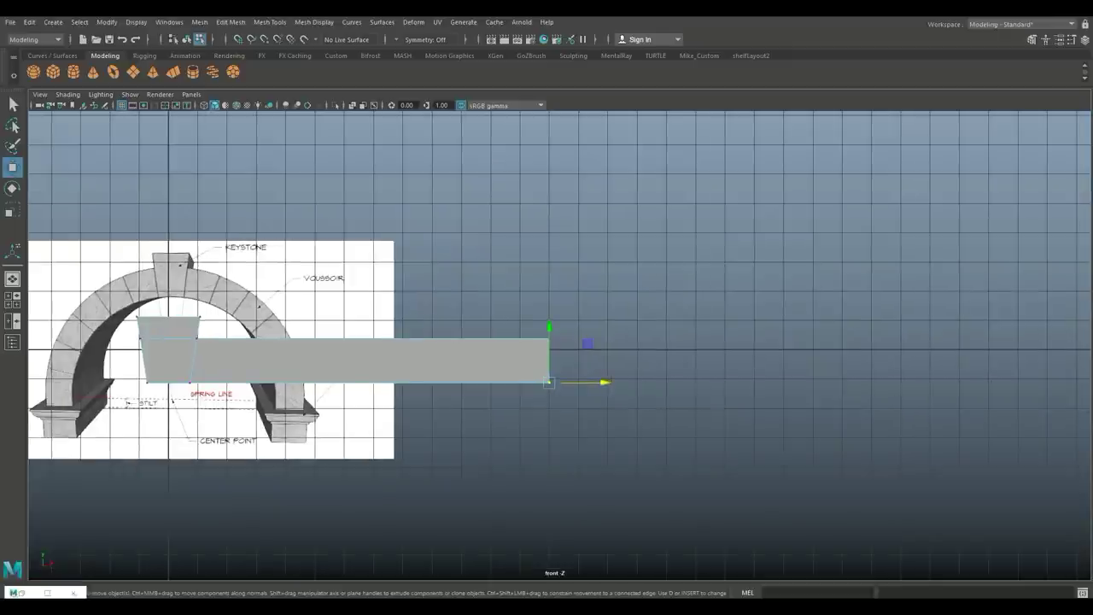
Divide the long bar into voussoir segments by inserting 6 multiple edge loops across it
{"action": "left_click", "coordinate": [231, 22]}
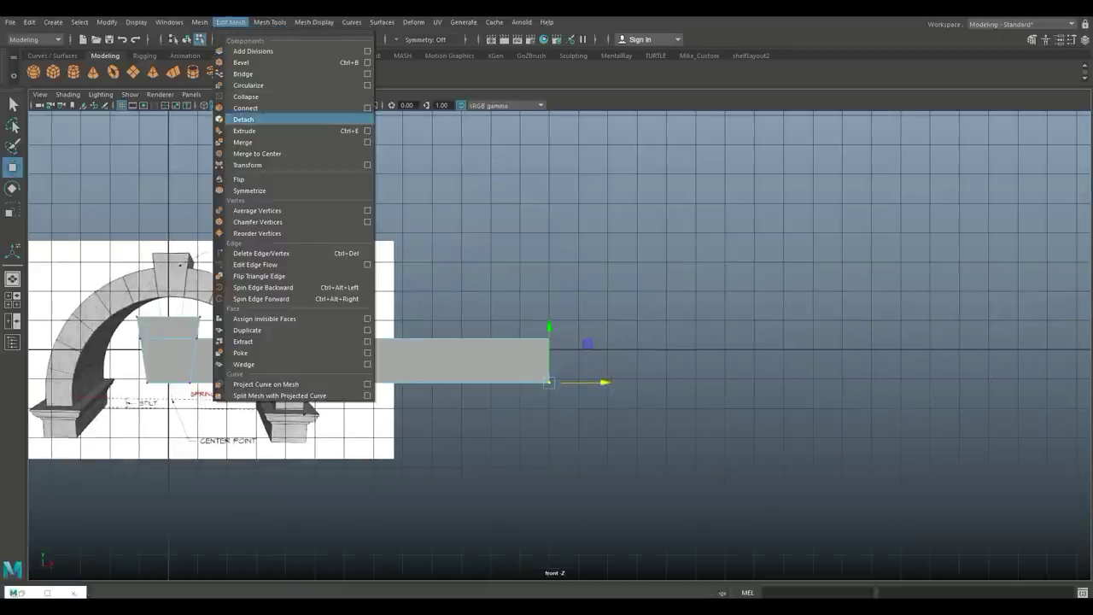
{"action": "mouse_move", "coordinate": [270, 22]}
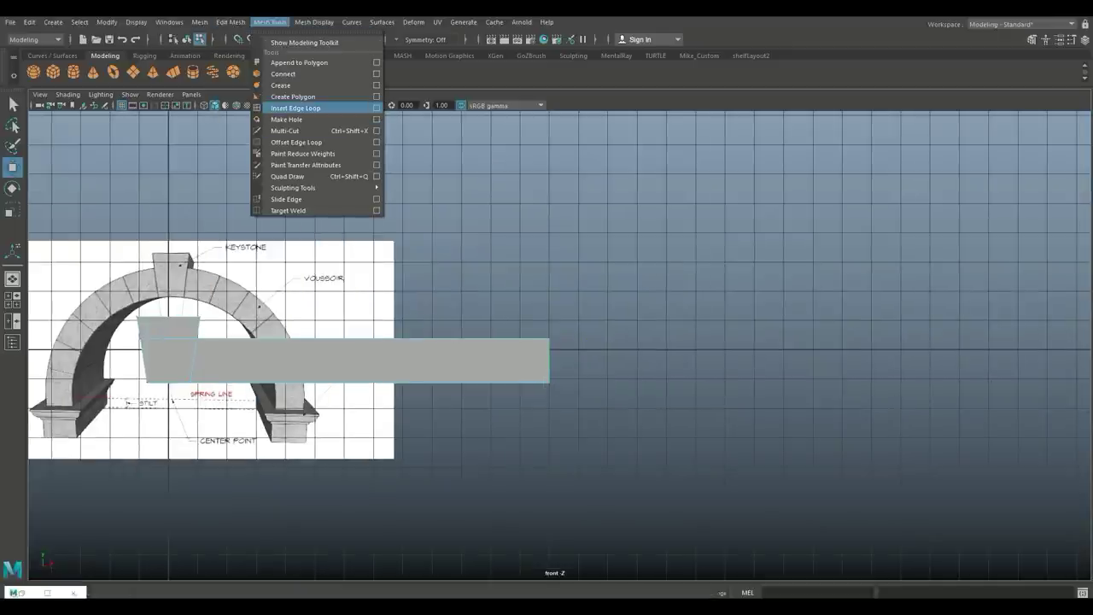
{"action": "left_click", "coordinate": [377, 109]}
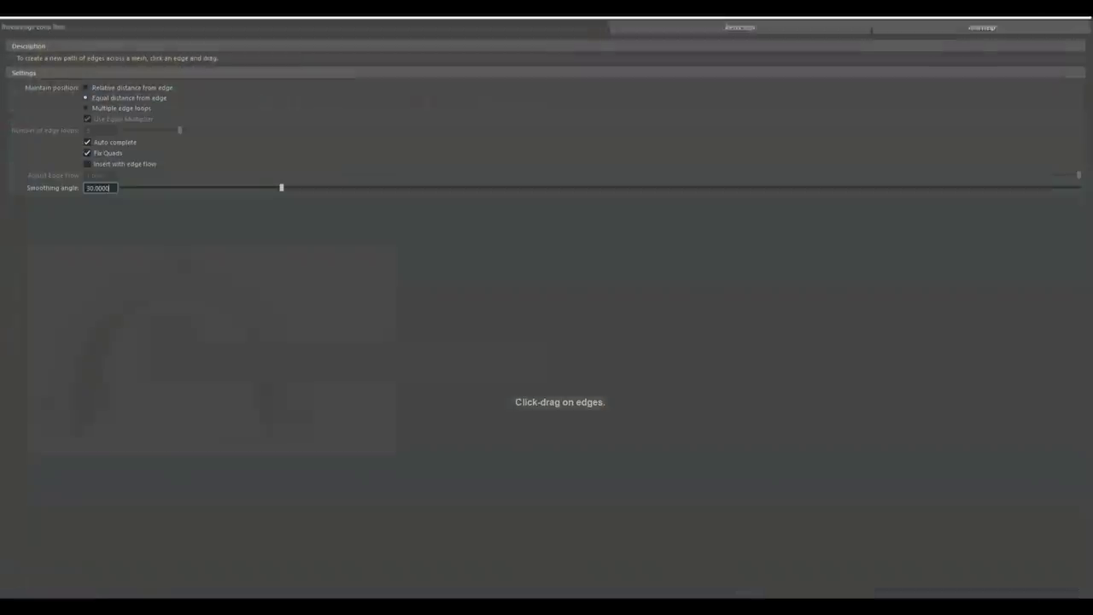
{"action": "left_click", "coordinate": [102, 106]}
{"action": "double_click", "coordinate": [96, 128]}
{"action": "type", "text": "6"}
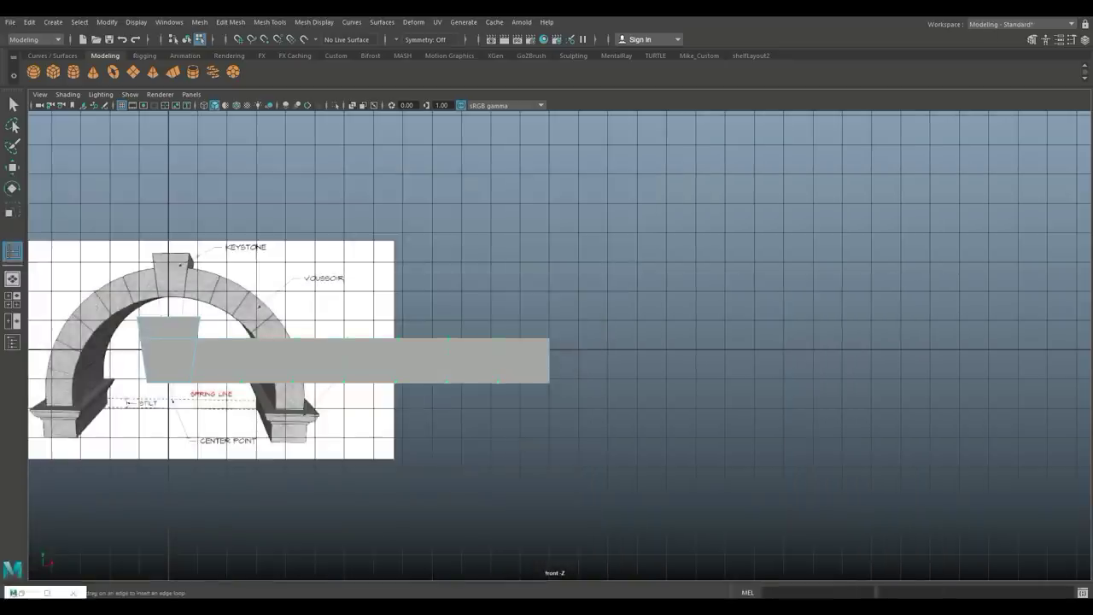
{"action": "left_click", "coordinate": [373, 340]}
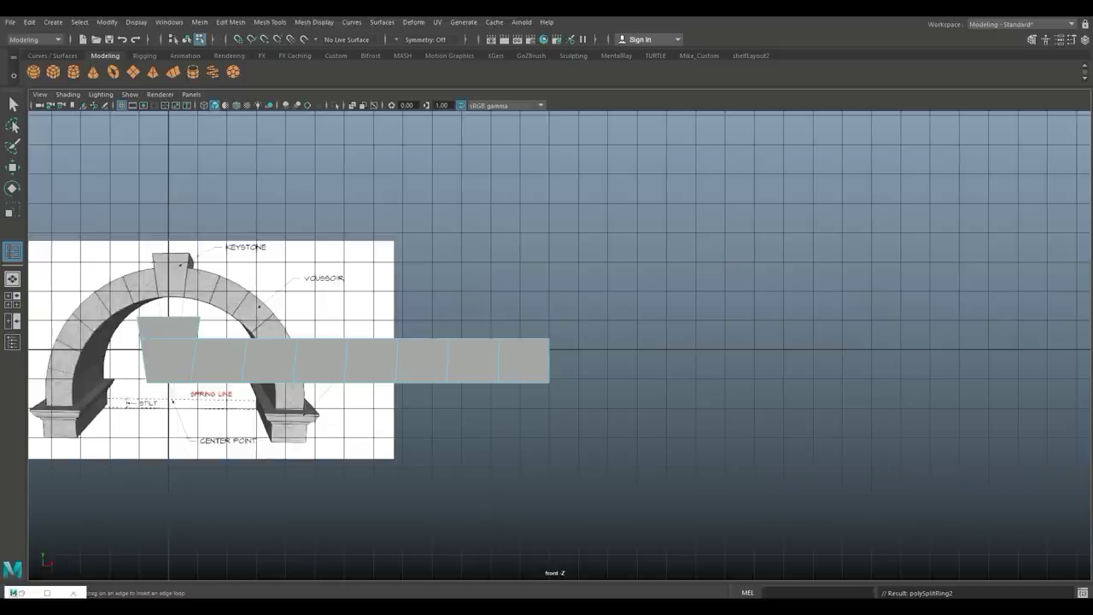
{"action": "middle_click_drag", "start_coordinate": [373, 339], "coordinate": [532, 318], "text": "alt"}
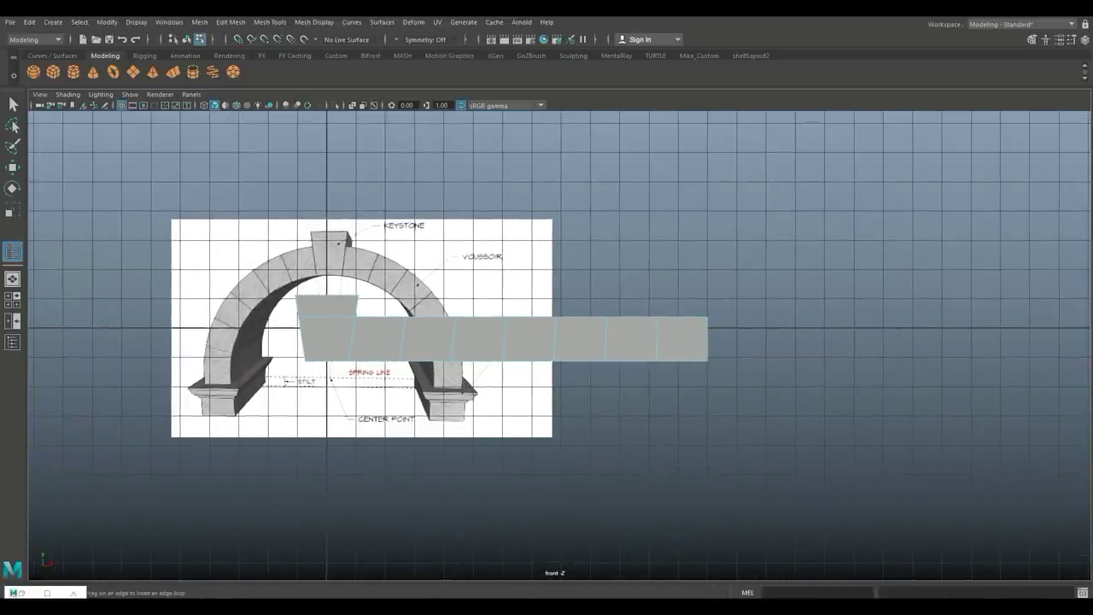
Shift the bottom vertices of the bar's division lines along X so that the segment edges stand vertical
{"action": "key", "text": "q"}
{"action": "right_click_drag", "start_coordinate": [427, 359], "coordinate": [382, 268]}
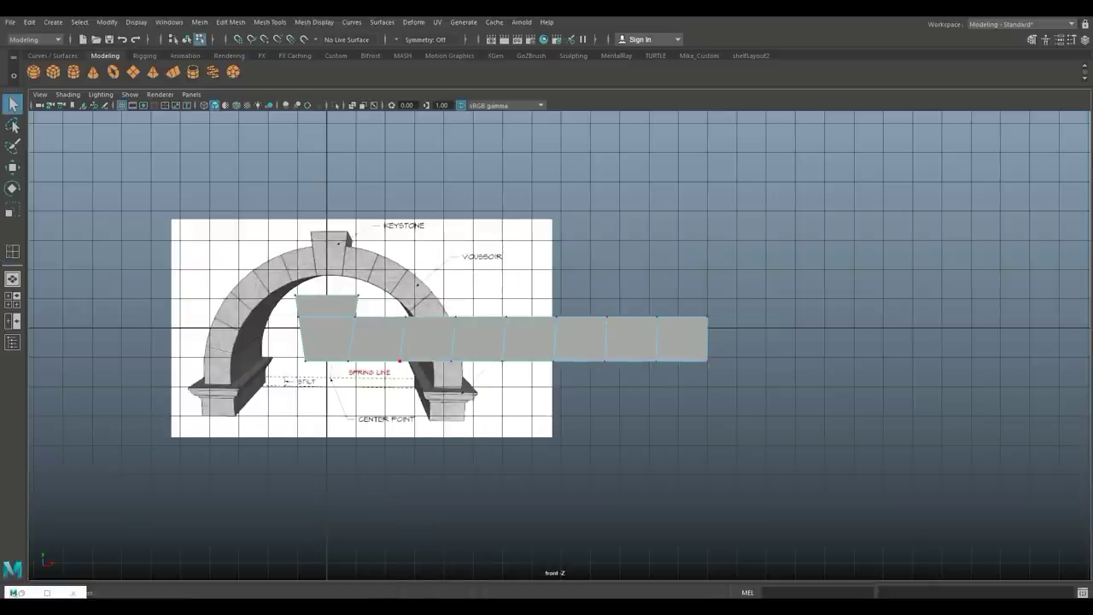
{"action": "left_click_drag", "start_coordinate": [598, 399], "coordinate": [620, 399]}
{"action": "key", "text": "w"}
{"action": "left_click_drag", "start_coordinate": [557, 361], "coordinate": [559, 361]}
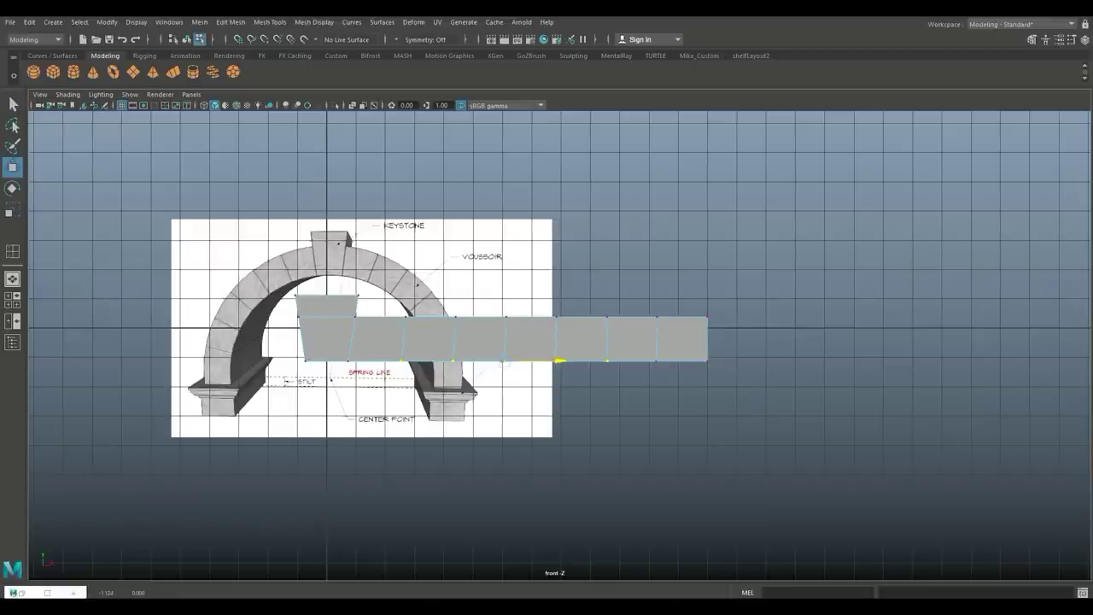
{"action": "left_click_drag", "start_coordinate": [560, 361], "coordinate": [560, 360]}
{"action": "left_click", "coordinate": [657, 360]}
{"action": "left_click_drag", "start_coordinate": [711, 361], "coordinate": [713, 360]}
{"action": "left_click", "coordinate": [455, 360]}
{"action": "left_click_drag", "start_coordinate": [510, 361], "coordinate": [462, 360]}
{"action": "left_click", "coordinate": [403, 362]}
{"action": "left_click", "coordinate": [478, 401]}
Insert a vertical edge loop down the keystone's center and delete the half without the bar
{"action": "left_click", "coordinate": [270, 22]}
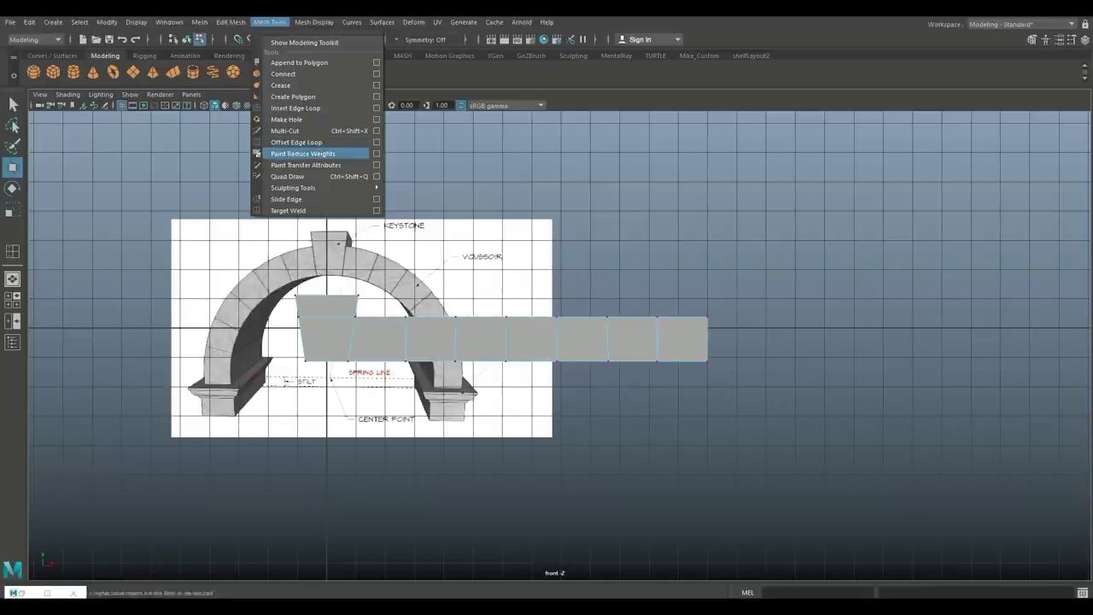
{"action": "left_click", "coordinate": [308, 108]}
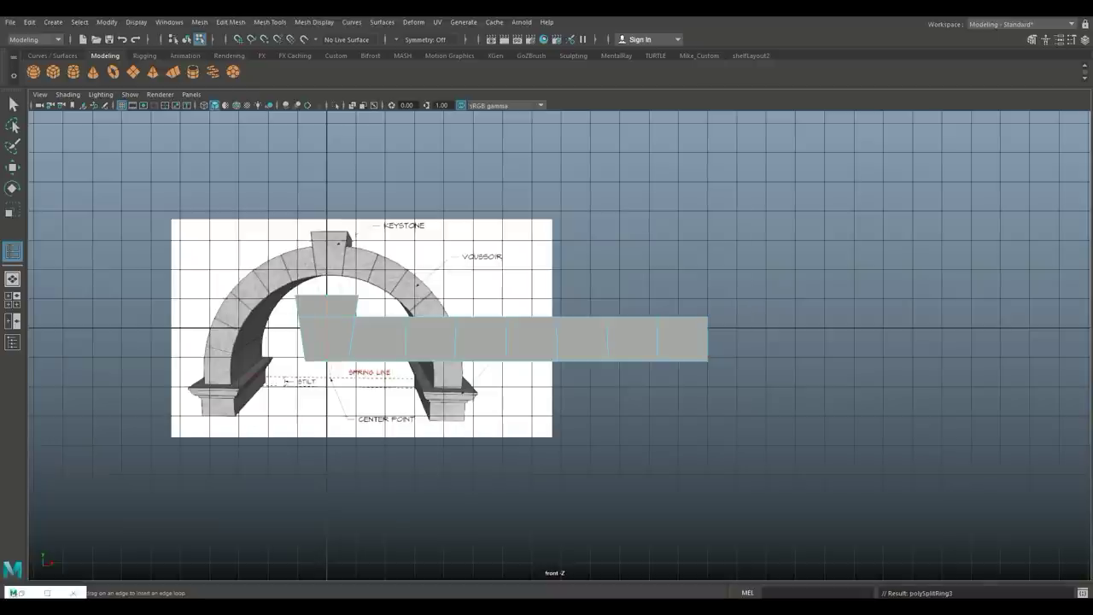
{"action": "key", "text": "q"}
{"action": "right_click_drag", "start_coordinate": [327, 267], "coordinate": [323, 296]}
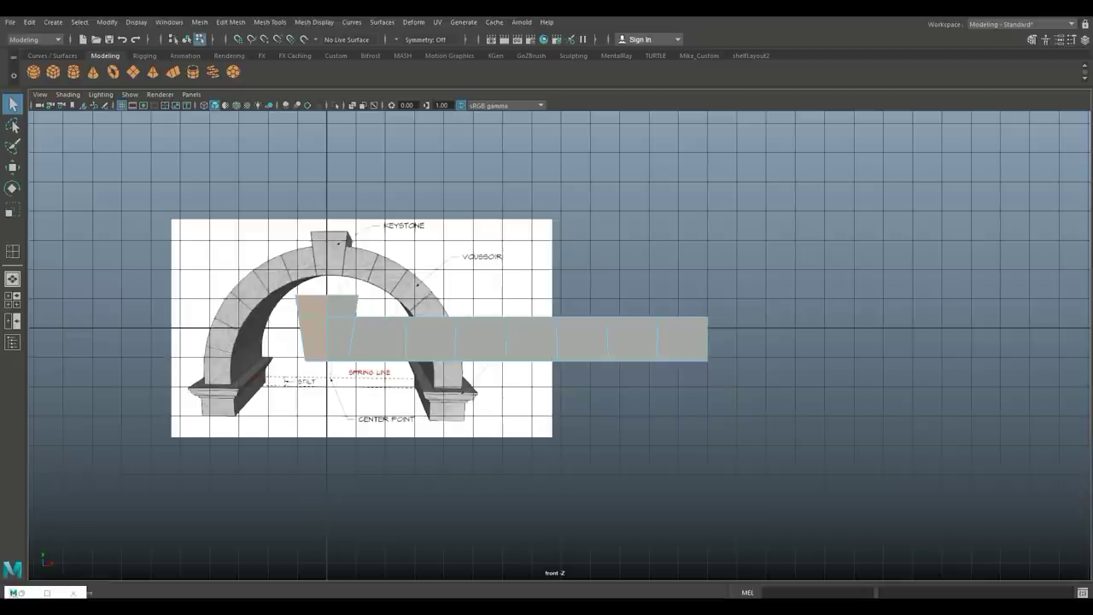
{"action": "right_click_drag", "start_coordinate": [373, 270], "coordinate": [424, 267]}
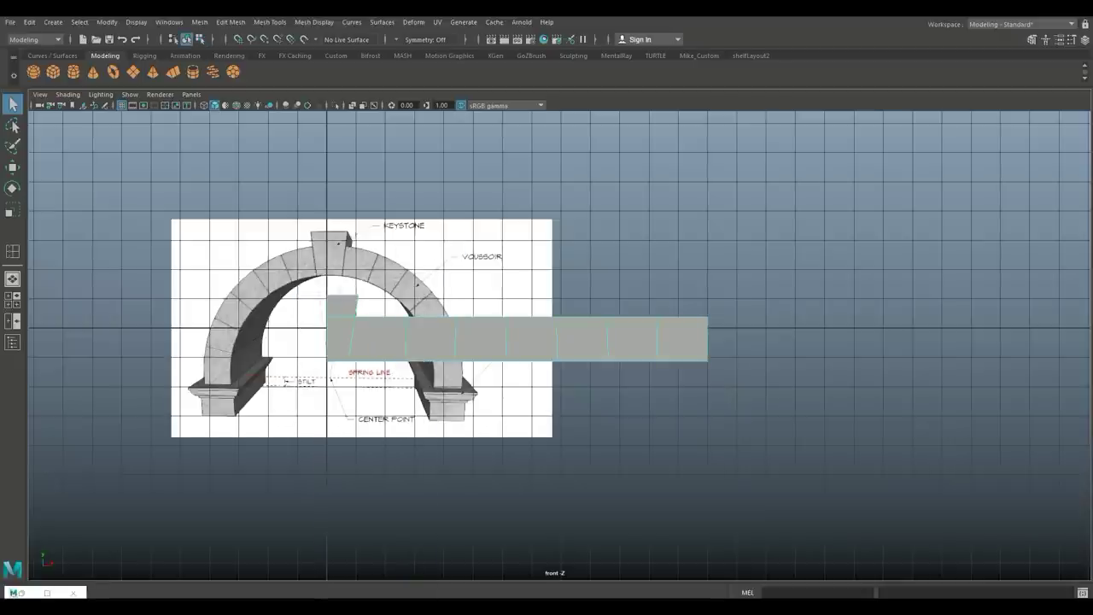
Duplicate the remaining half and rotate the copy 180 degrees around Y to form the opposite side
{"action": "key", "text": "ctrl+d"}
{"action": "key", "text": "e"}
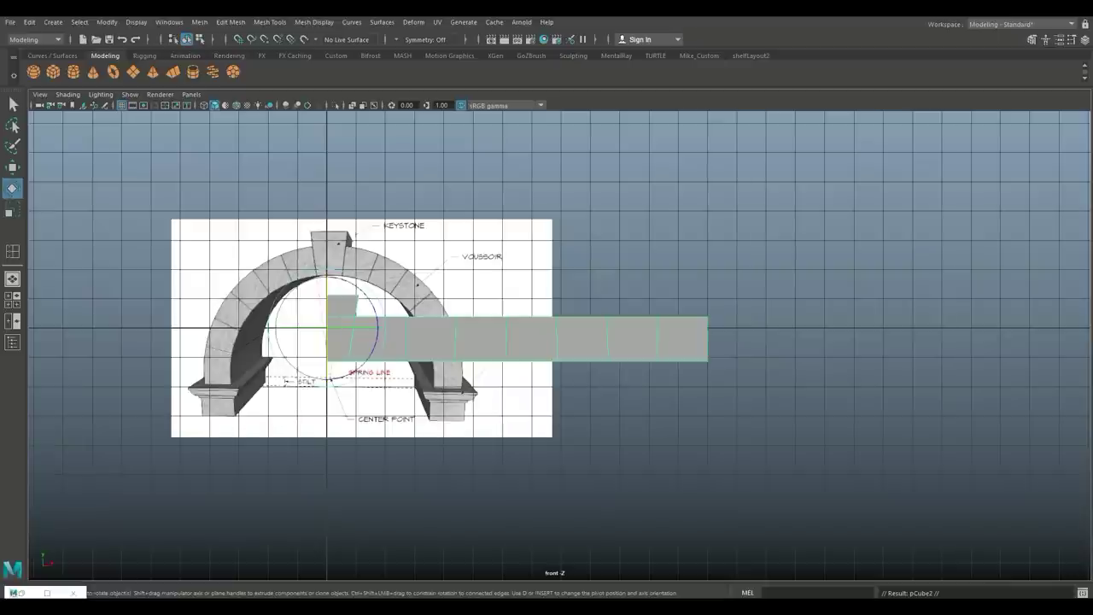
{"action": "left_click_drag", "start_coordinate": [336, 329], "coordinate": [188, 328]}
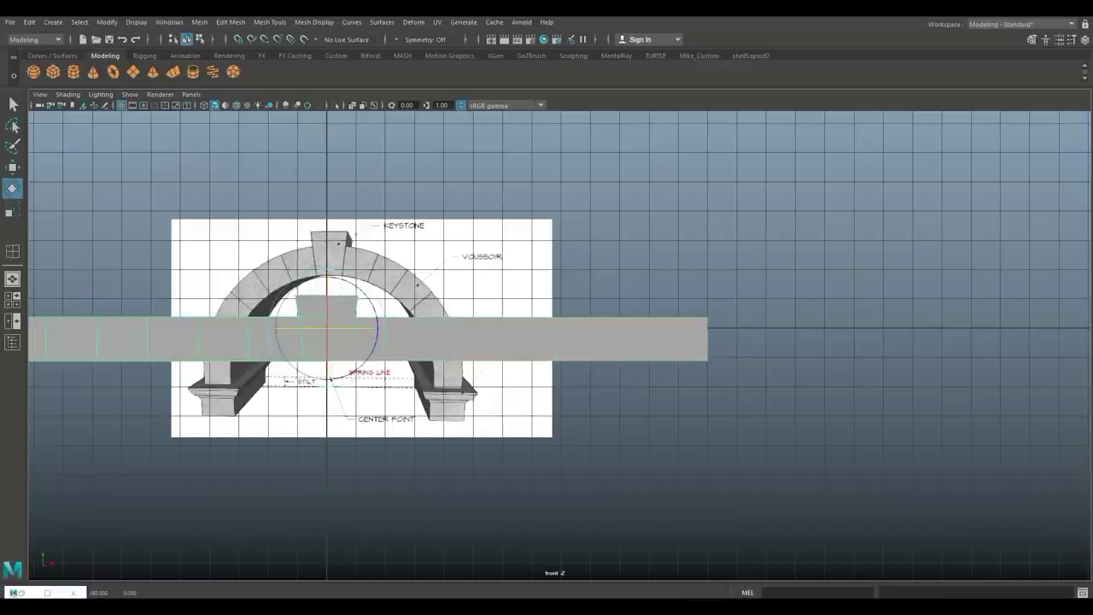
Combine the two halves into one mesh and merge the vertices along the keystone's center seam
{"action": "left_click", "coordinate": [530, 339], "text": "shift"}
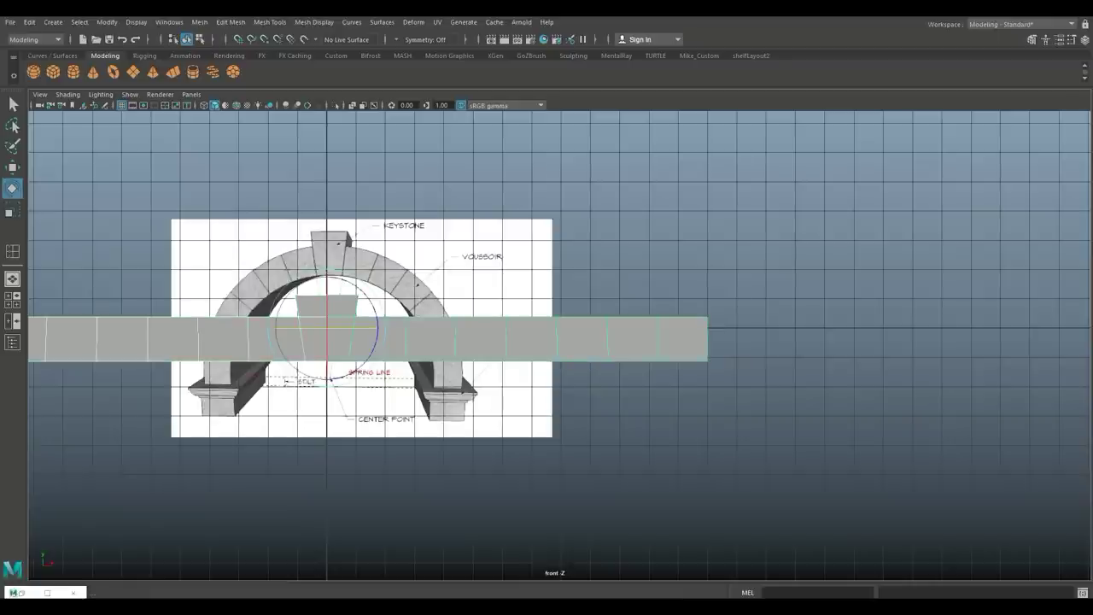
{"action": "left_click", "coordinate": [200, 22]}
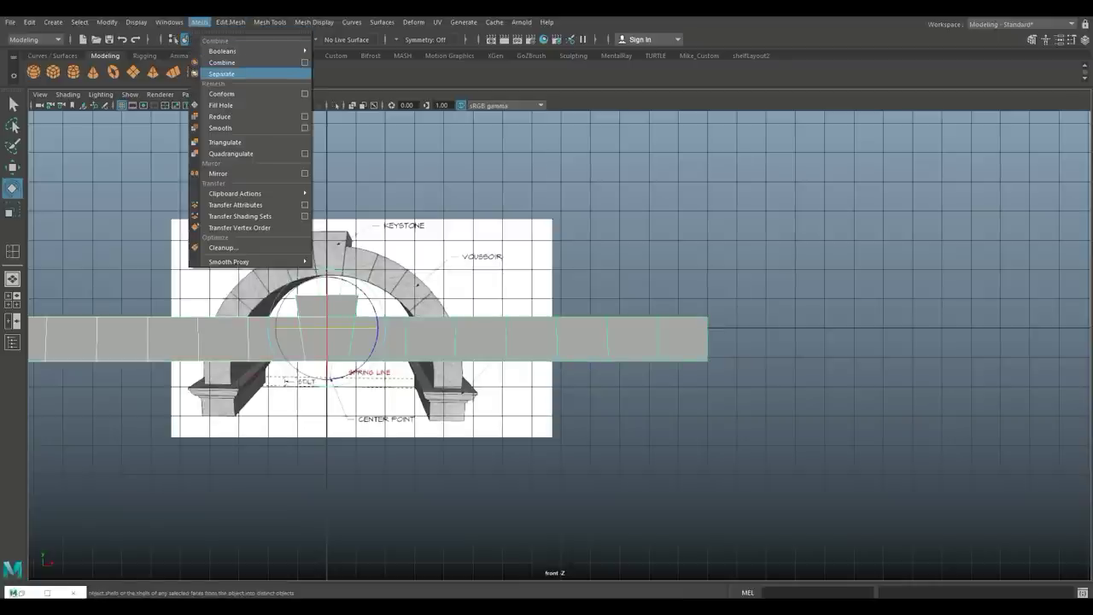
{"action": "left_click", "coordinate": [231, 62]}
{"action": "right_click_drag", "start_coordinate": [386, 268], "coordinate": [332, 267]}
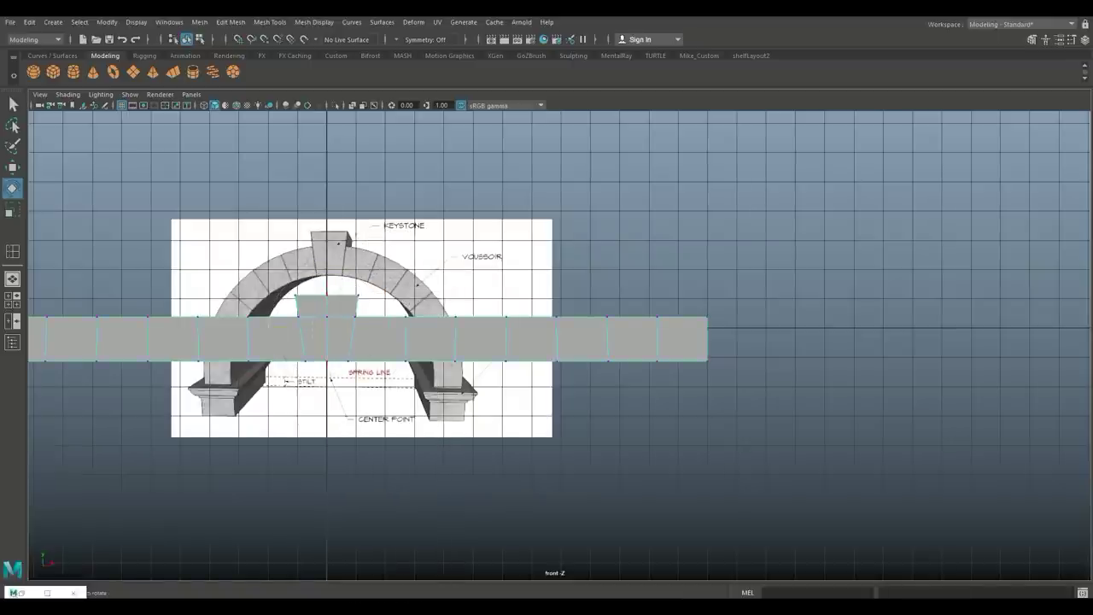
{"action": "left_click_drag", "start_coordinate": [313, 282], "coordinate": [340, 380]}
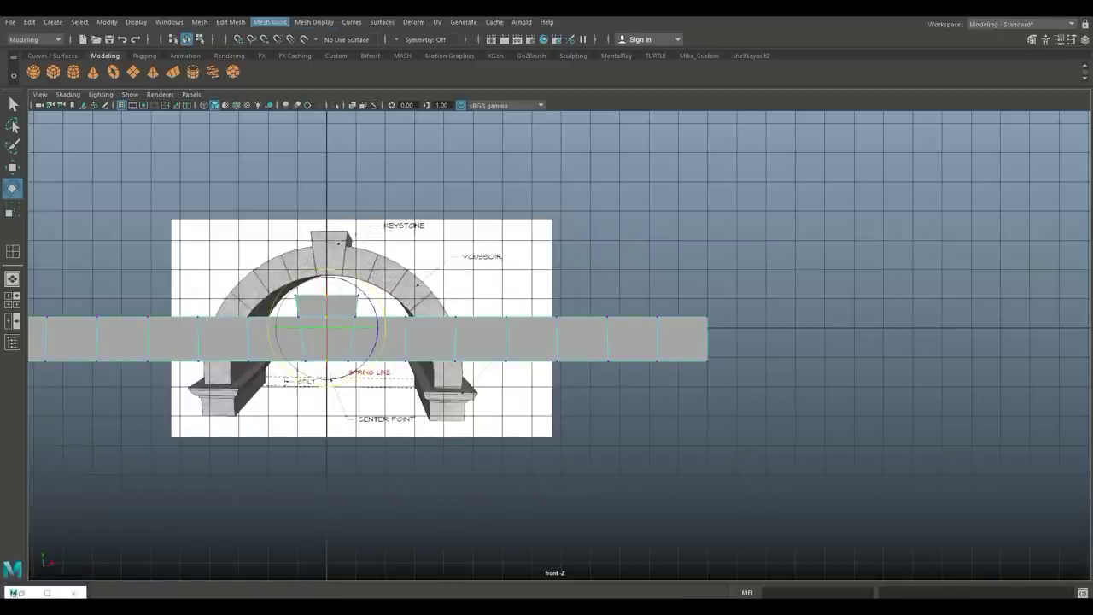
{"action": "left_click", "coordinate": [199, 22]}
{"action": "mouse_move", "coordinate": [231, 22]}
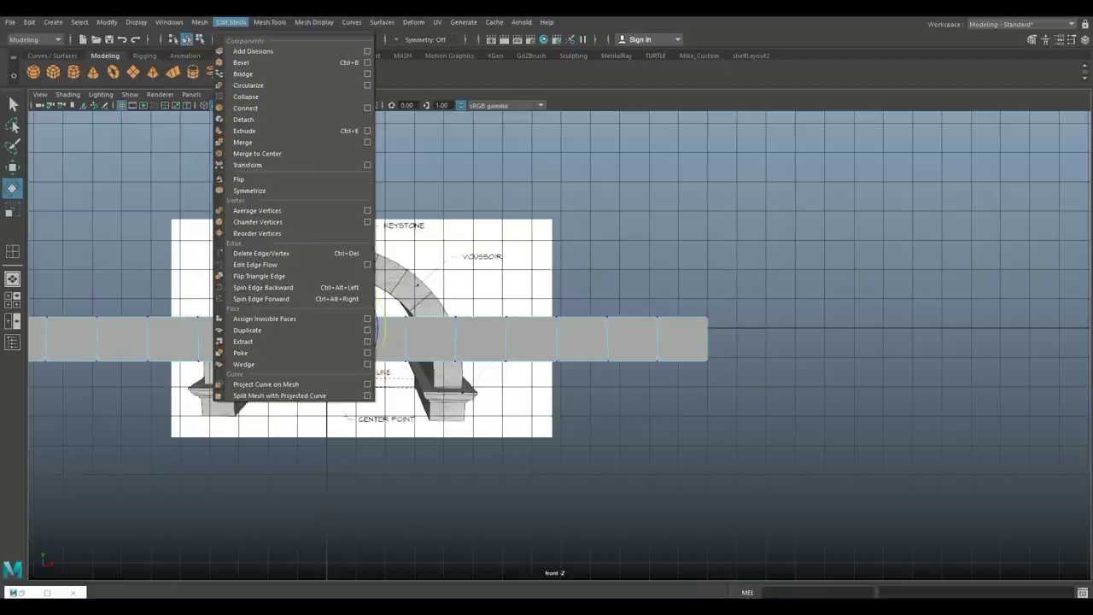
{"action": "left_click", "coordinate": [243, 143]}
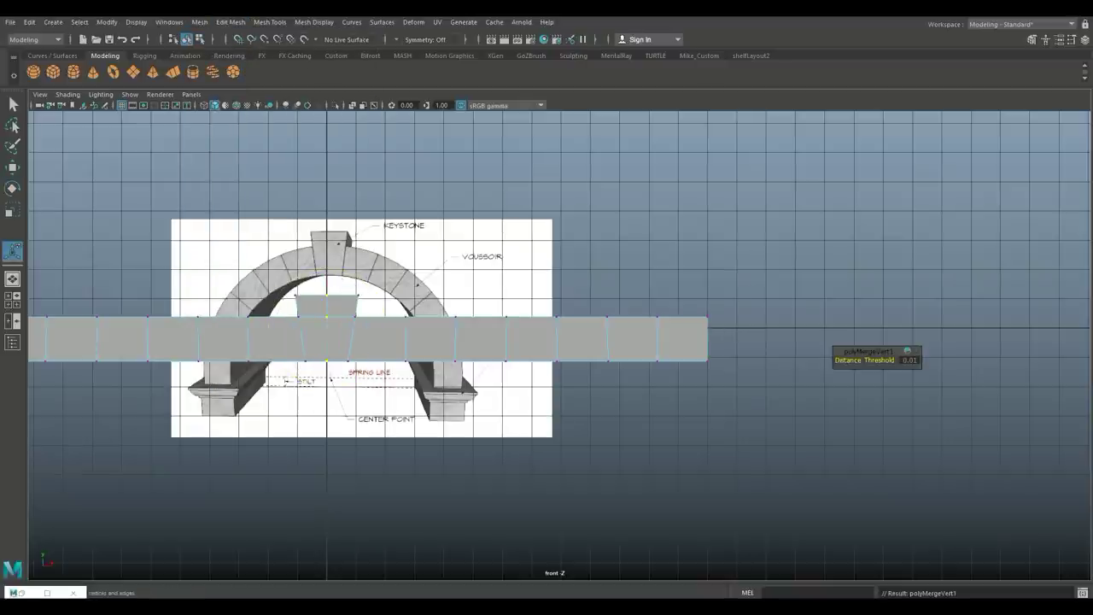
Return to object selection and add a nonlinear Bend deformer to the combined bar
{"action": "scroll", "coordinate": [559, 345], "scroll_direction": "down", "scroll_amount": 3}
{"action": "scroll", "coordinate": [560, 344], "scroll_direction": "down", "scroll_amount": 2}
{"action": "right_click_drag", "start_coordinate": [605, 266], "coordinate": [659, 249]}
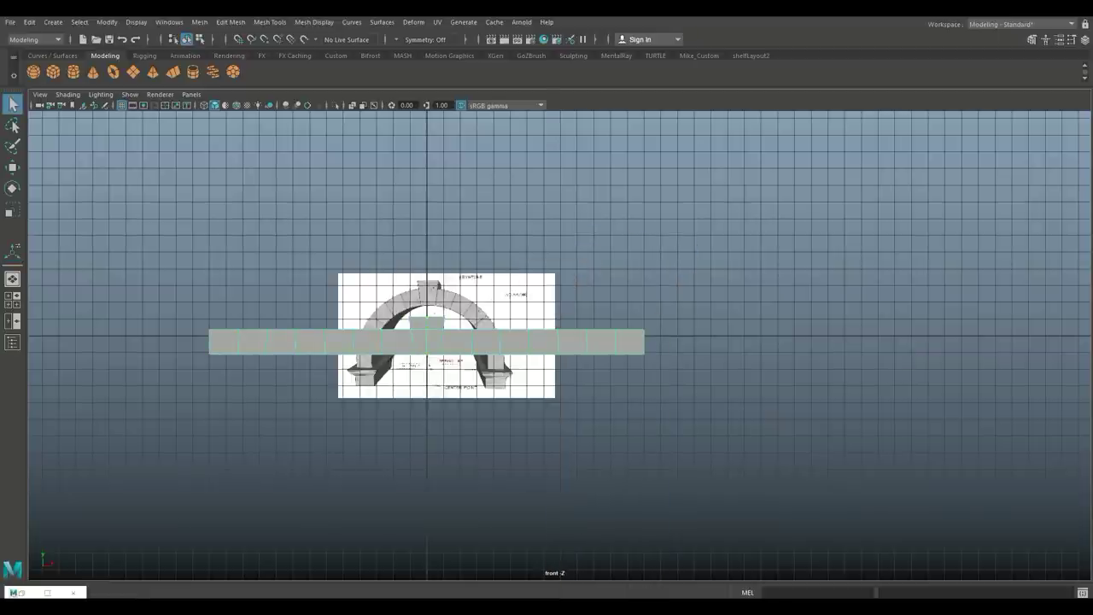
{"action": "left_click", "coordinate": [414, 22]}
{"action": "mouse_move", "coordinate": [475, 194]}
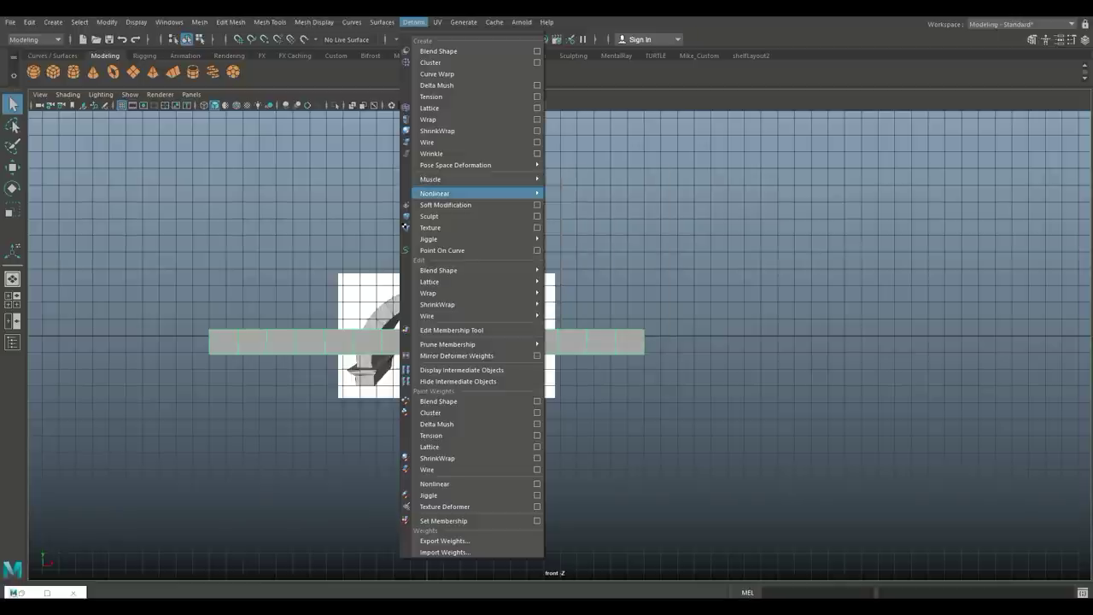
{"action": "left_click", "coordinate": [568, 203]}
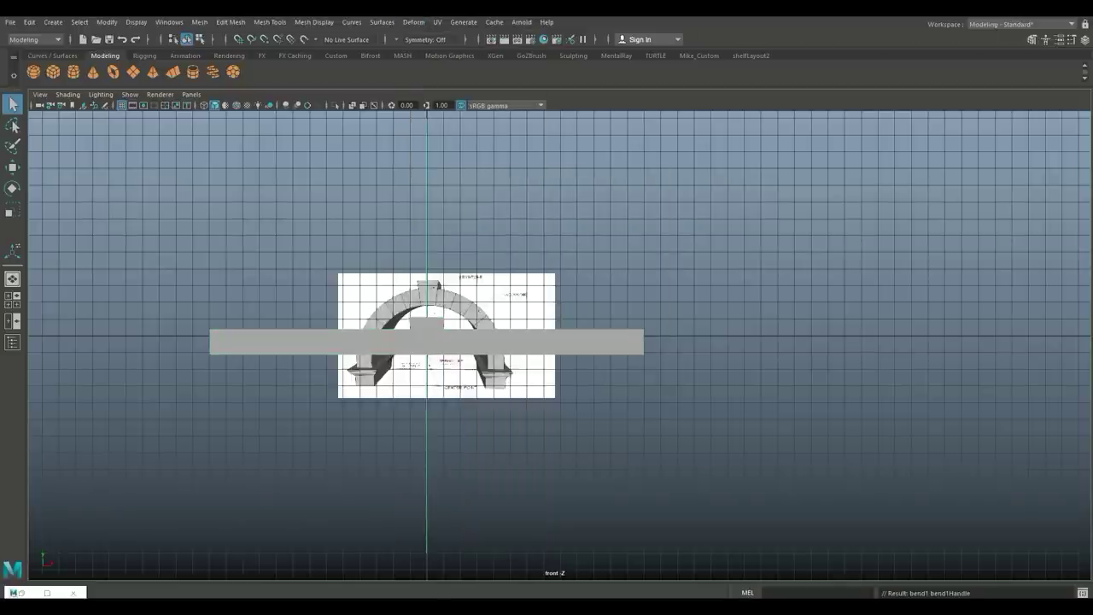
{"action": "scroll", "coordinate": [559, 345], "scroll_direction": "down", "scroll_amount": 3}
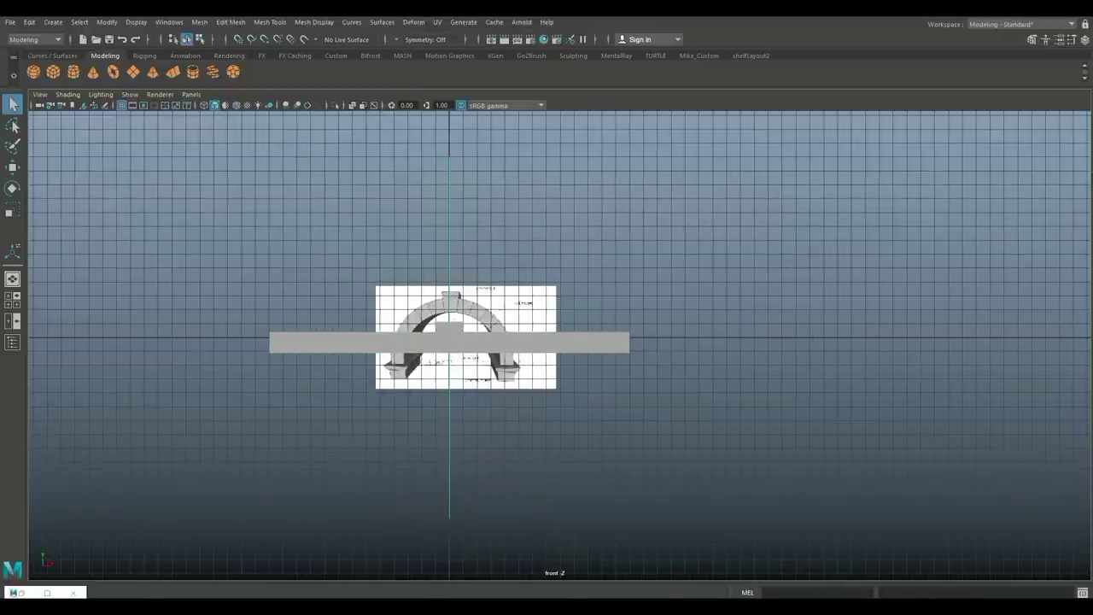
Rotate the Bend deformer handle around Z so that it runs along the length of the bar
{"action": "key", "text": "e"}
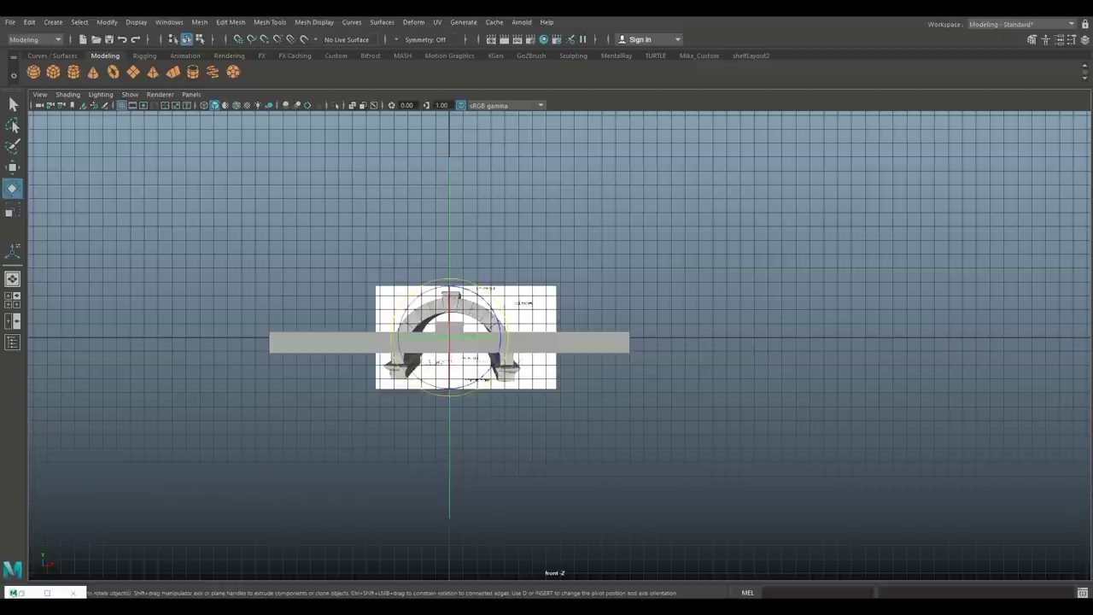
{"action": "left_click_drag", "start_coordinate": [453, 287], "coordinate": [500, 332]}
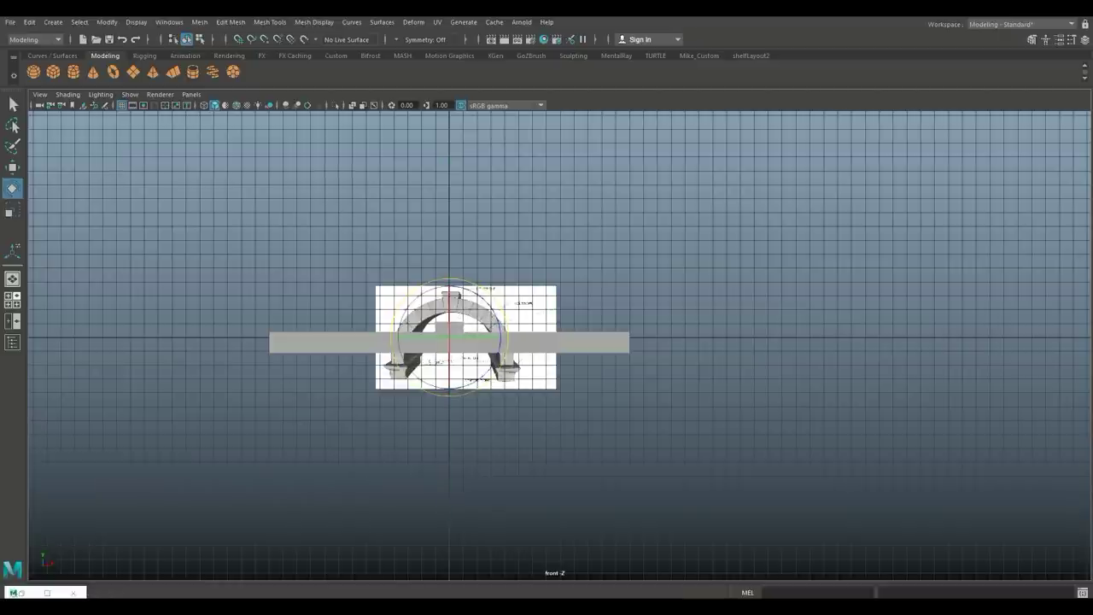
{"action": "key", "text": "space"}
{"action": "key", "text": "space"}
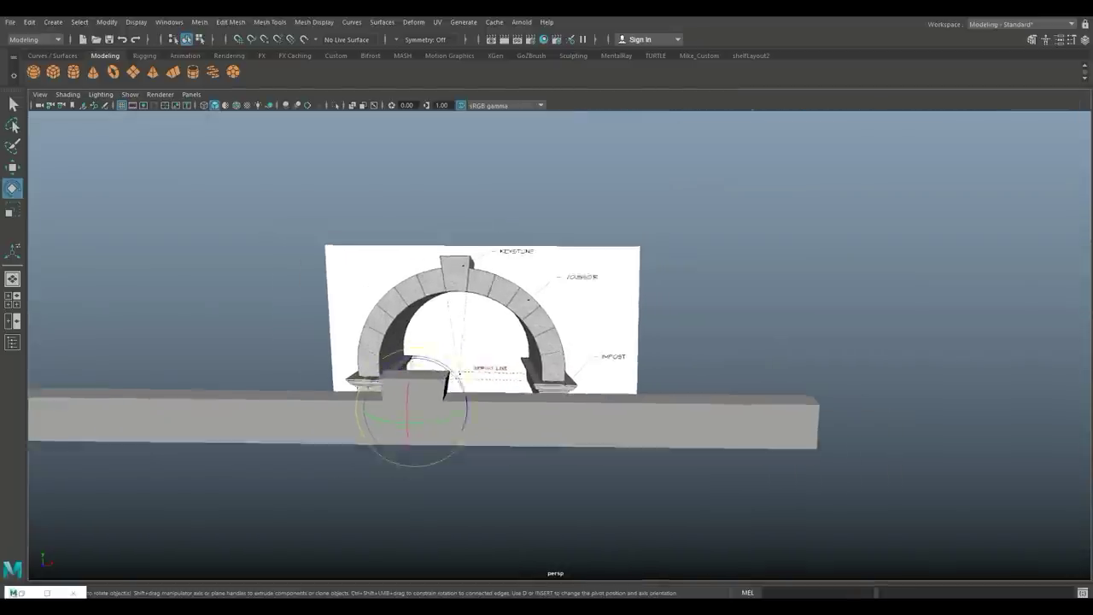
{"action": "scroll", "coordinate": [560, 346], "scroll_direction": "down", "scroll_amount": 3}
{"action": "left_click_drag", "start_coordinate": [513, 342], "coordinate": [608, 368], "text": "alt"}
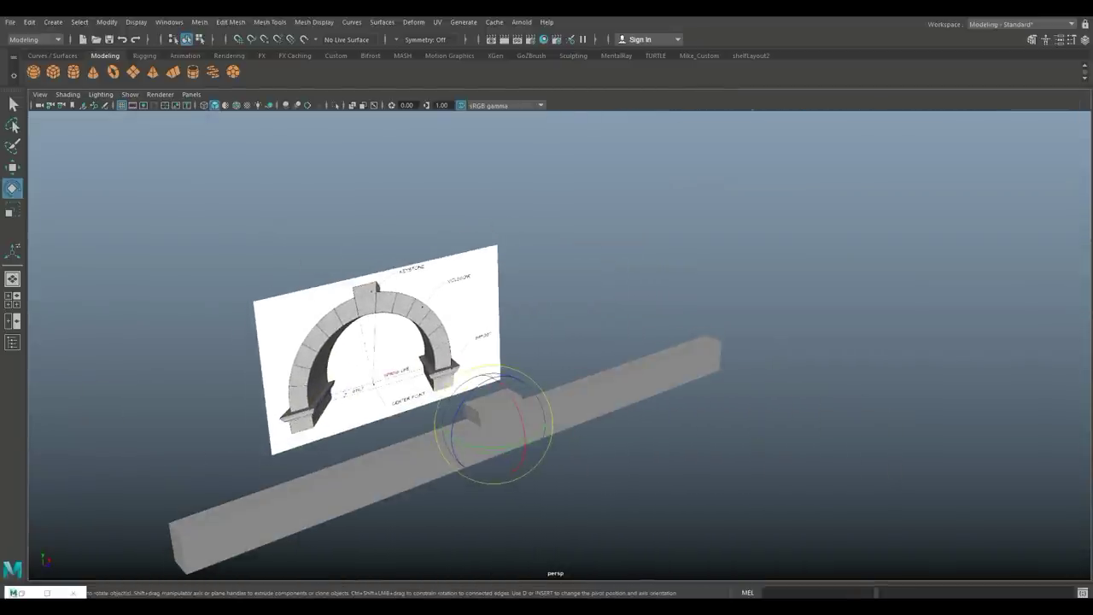
Set the Bend deformer's Curvature to 90.928 so the bar curves into a half-circle arch
{"action": "key", "text": "ctrl+a"}
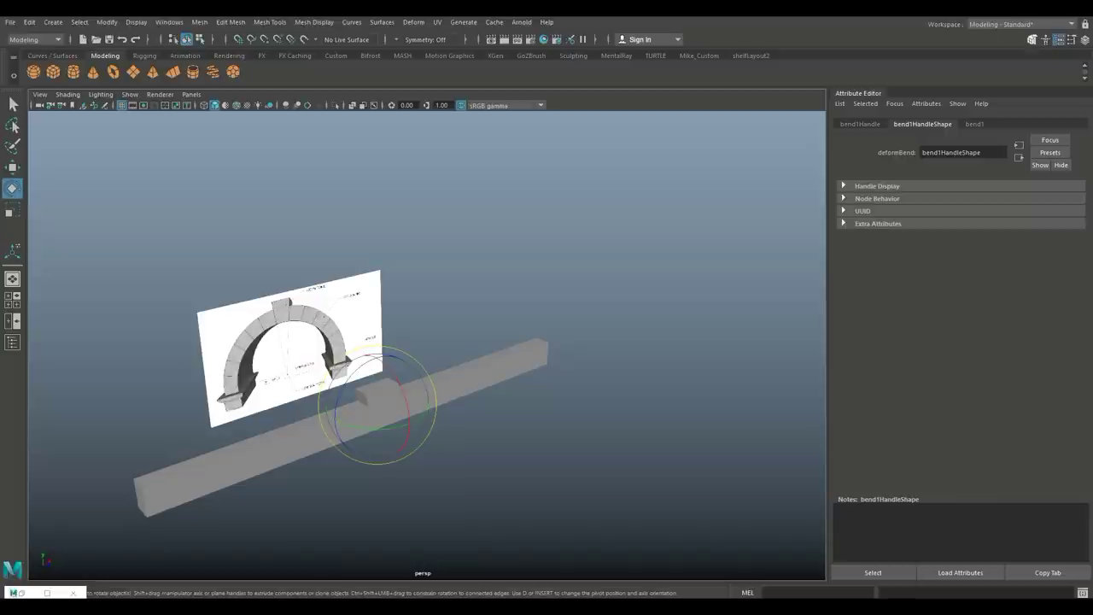
{"action": "left_click", "coordinate": [975, 125]}
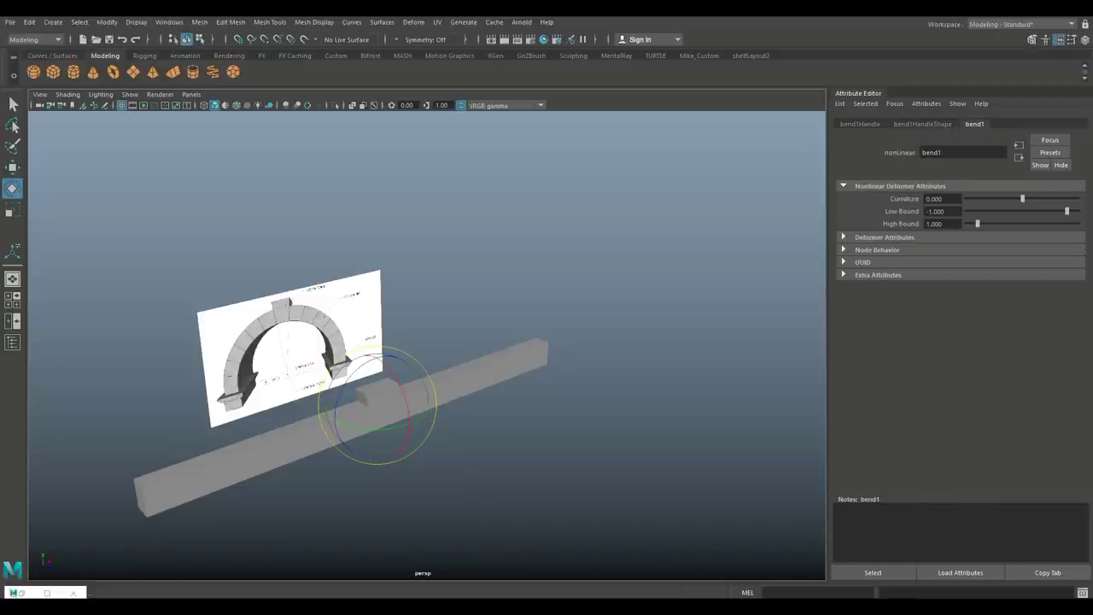
{"action": "left_click_drag", "start_coordinate": [1023, 199], "coordinate": [1049, 198]}
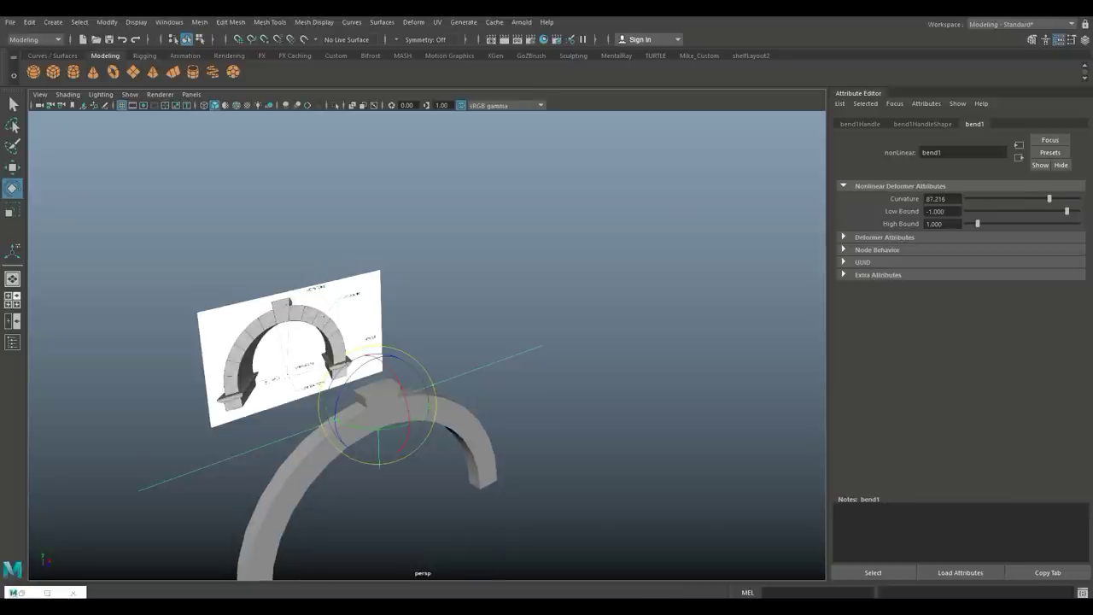
{"action": "key", "text": "space"}
{"action": "key", "text": "space"}
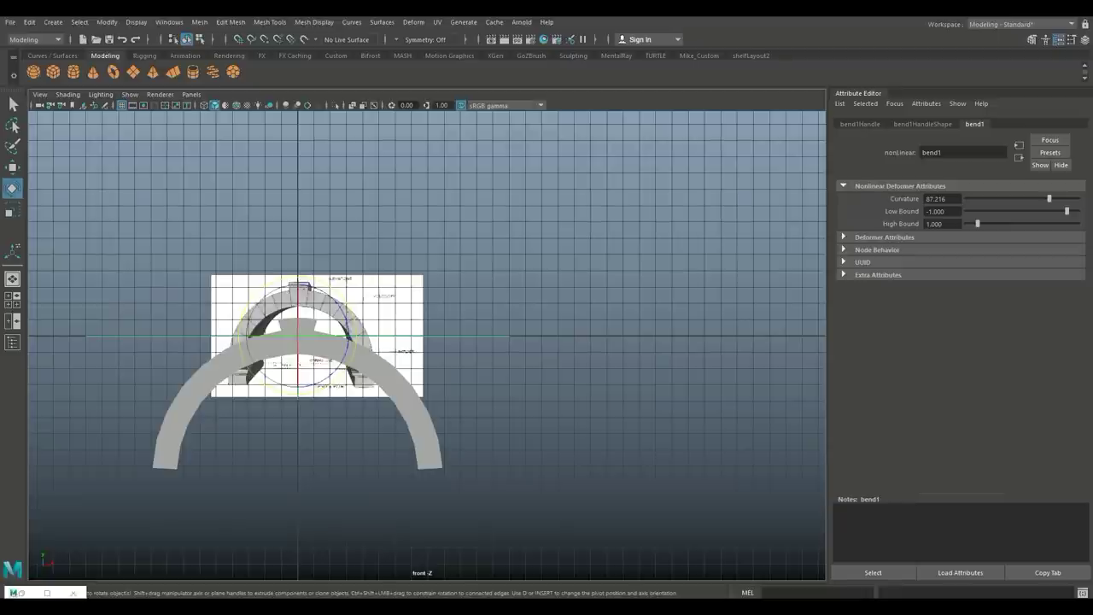
{"action": "left_click_drag", "start_coordinate": [1050, 198], "coordinate": [1051, 198]}
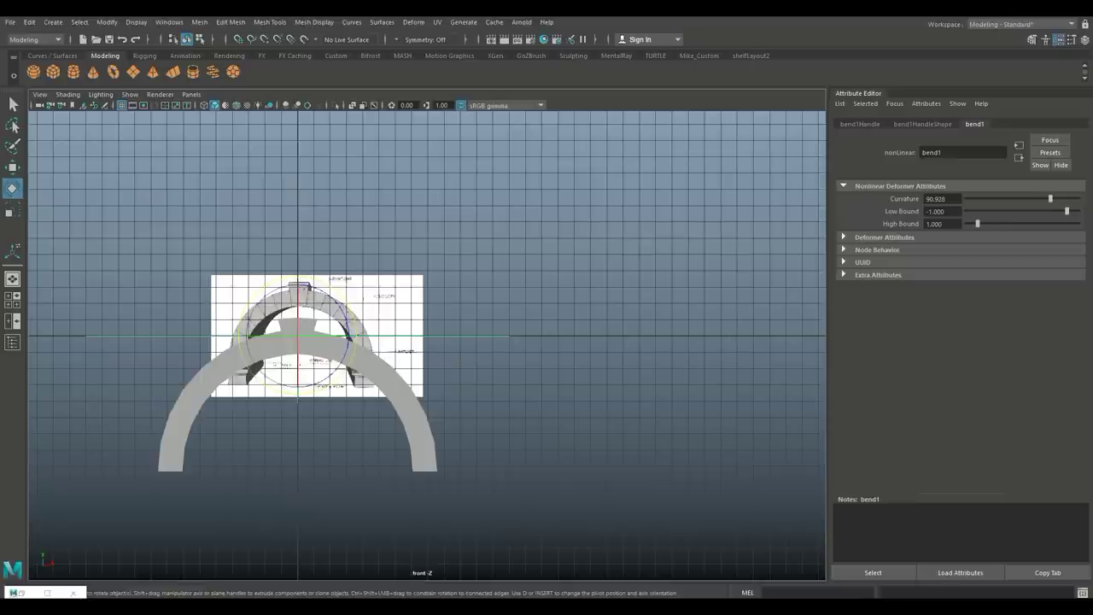
Select the bent arch mesh and delete its construction history to bake in the deformation
{"action": "left_click", "coordinate": [389, 381]}
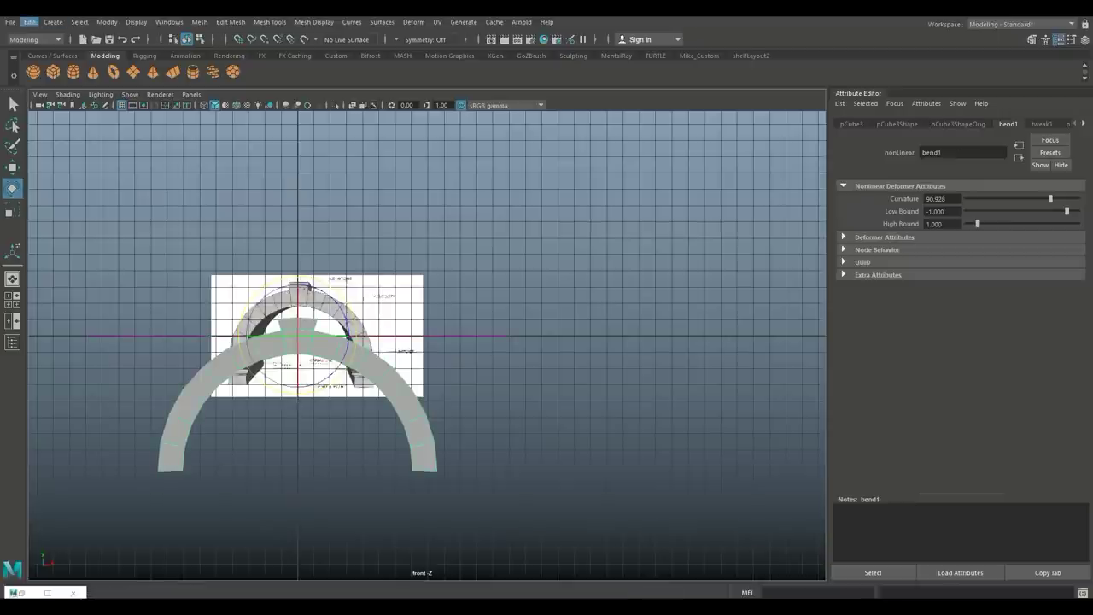
{"action": "left_click", "coordinate": [30, 22]}
{"action": "mouse_move", "coordinate": [63, 157]}
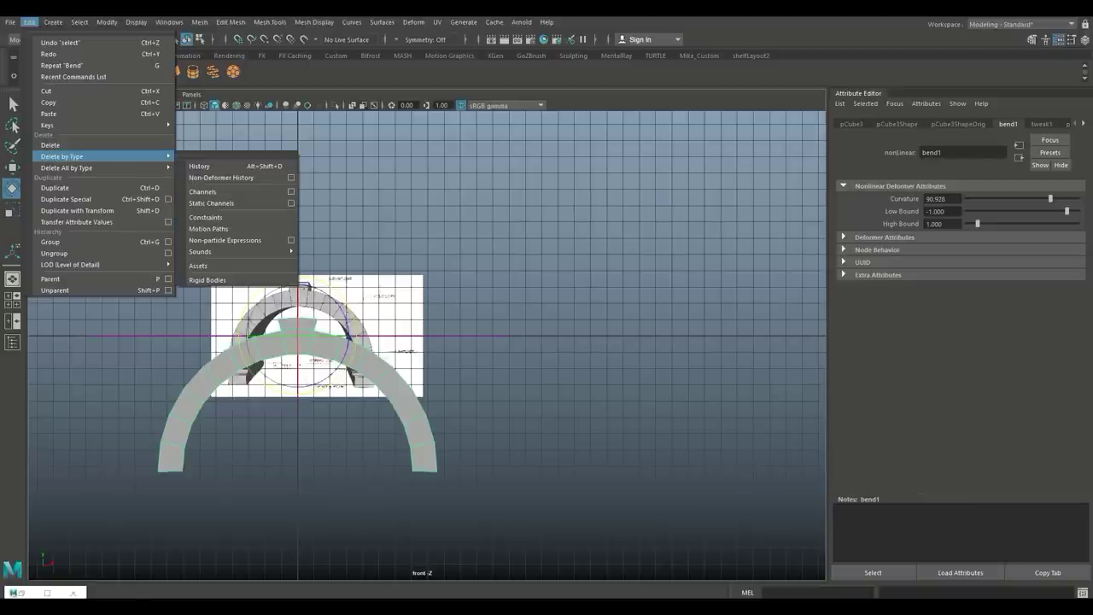
{"action": "left_click", "coordinate": [205, 167]}
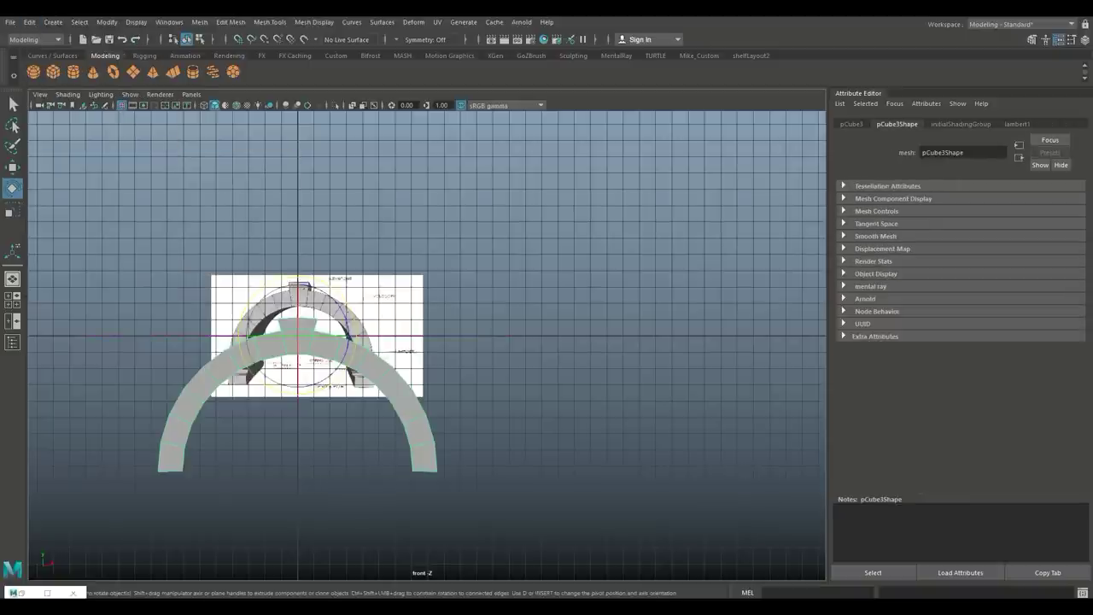
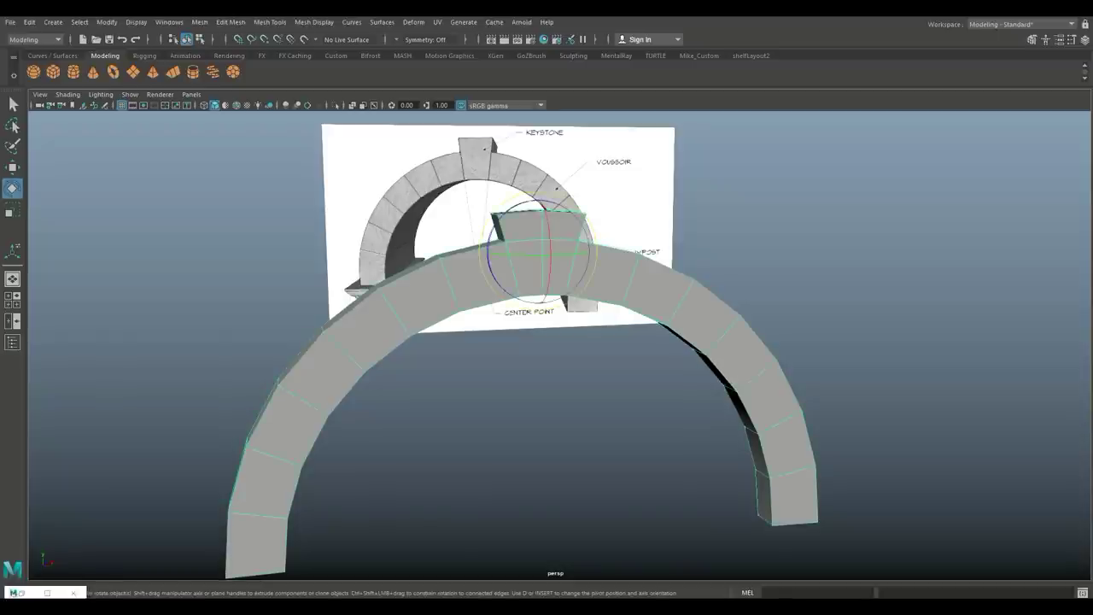
In edge selection, select the block joint edge loops from the keystone's near side down to the foot of one arch half
{"action": "right_click_drag", "start_coordinate": [533, 254], "coordinate": [533, 224]}
{"action": "scroll", "coordinate": [533, 231], "scroll_direction": "up", "scroll_amount": 4}
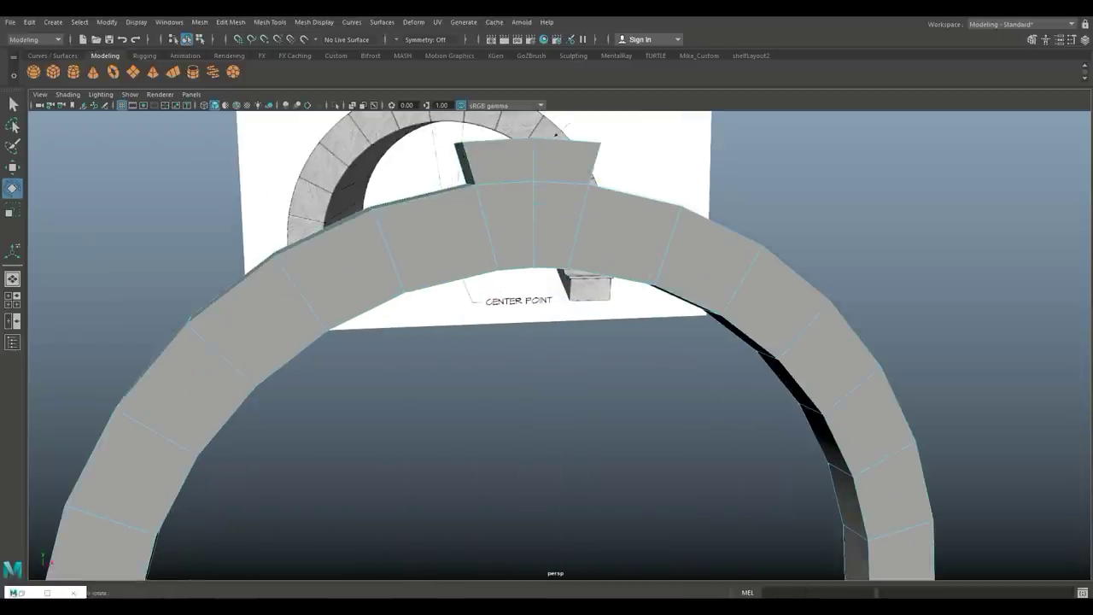
{"action": "left_click", "coordinate": [487, 229]}
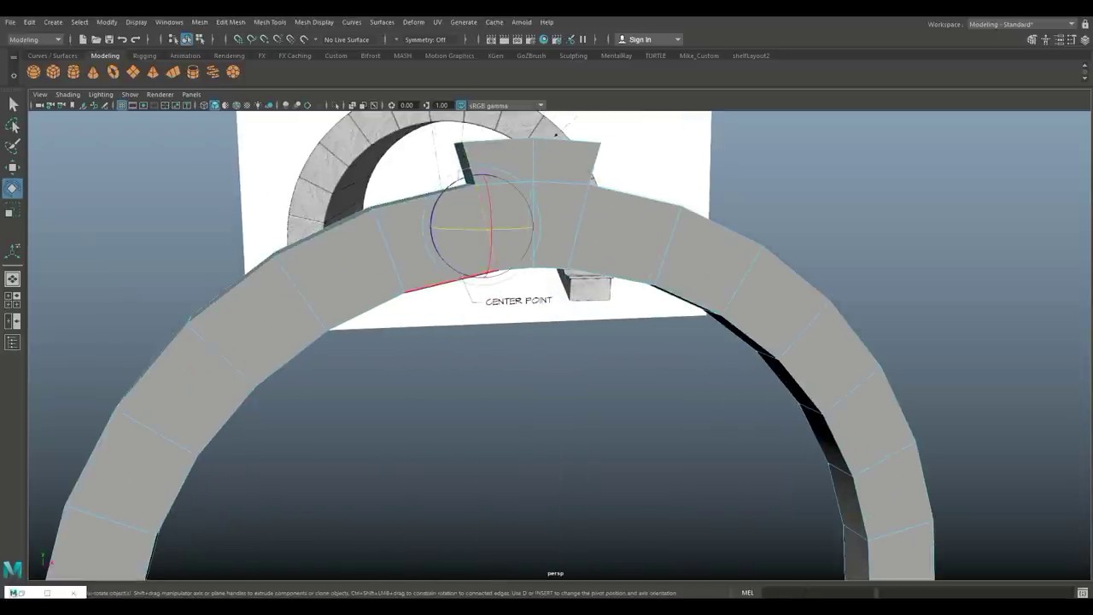
{"action": "left_click", "coordinate": [390, 251], "text": "shift"}
{"action": "left_click", "coordinate": [302, 296], "text": "shift"}
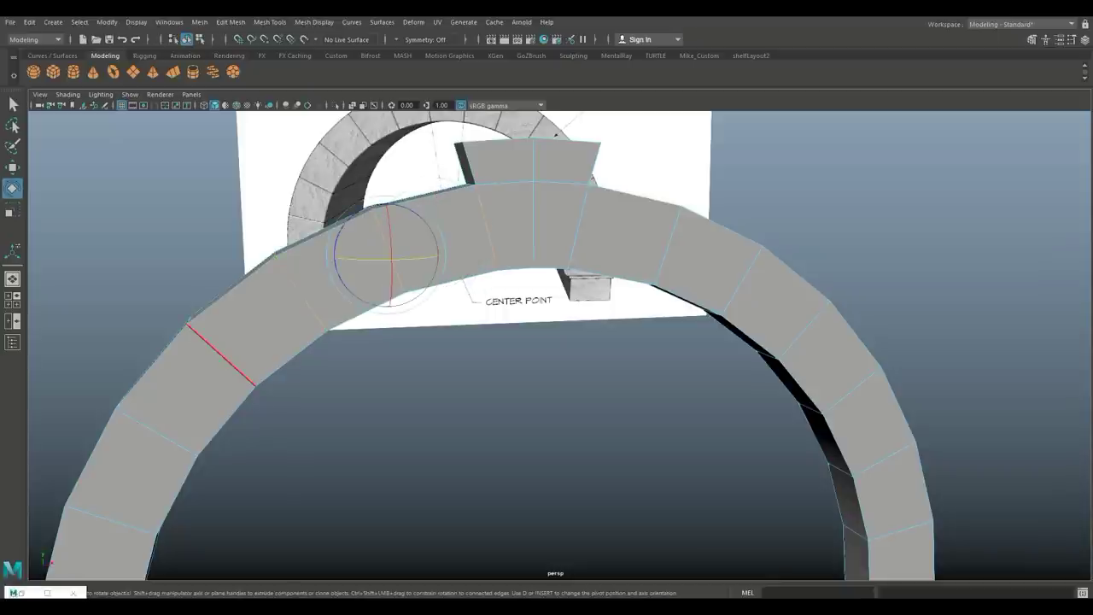
{"action": "left_click", "coordinate": [222, 356], "text": "shift"}
{"action": "middle_click_drag", "start_coordinate": [229, 422], "coordinate": [487, 215], "text": "alt"}
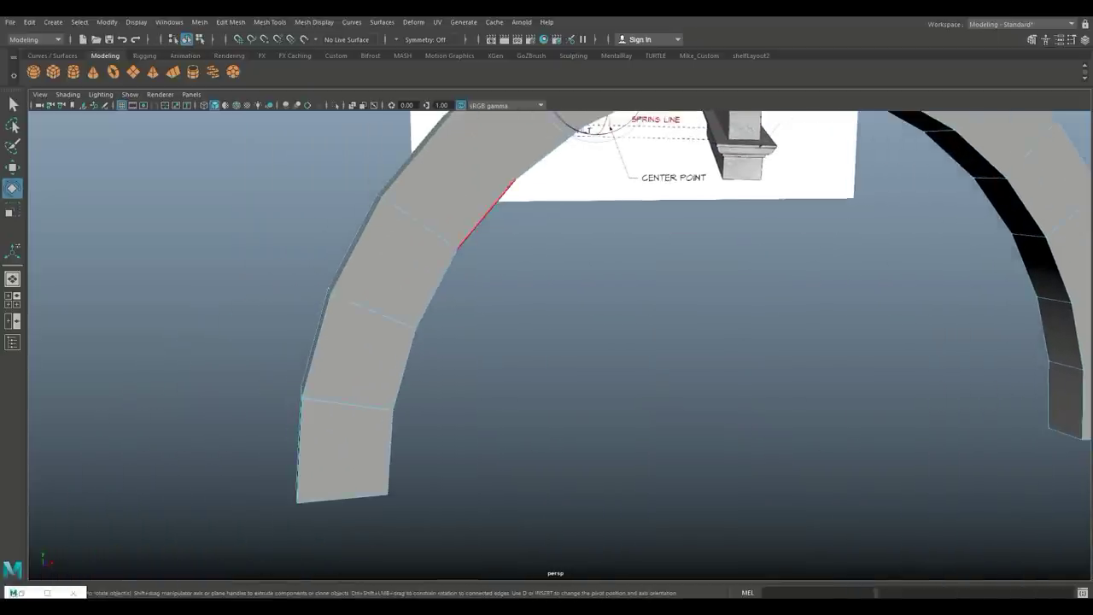
{"action": "left_click", "coordinate": [419, 223], "text": "shift"}
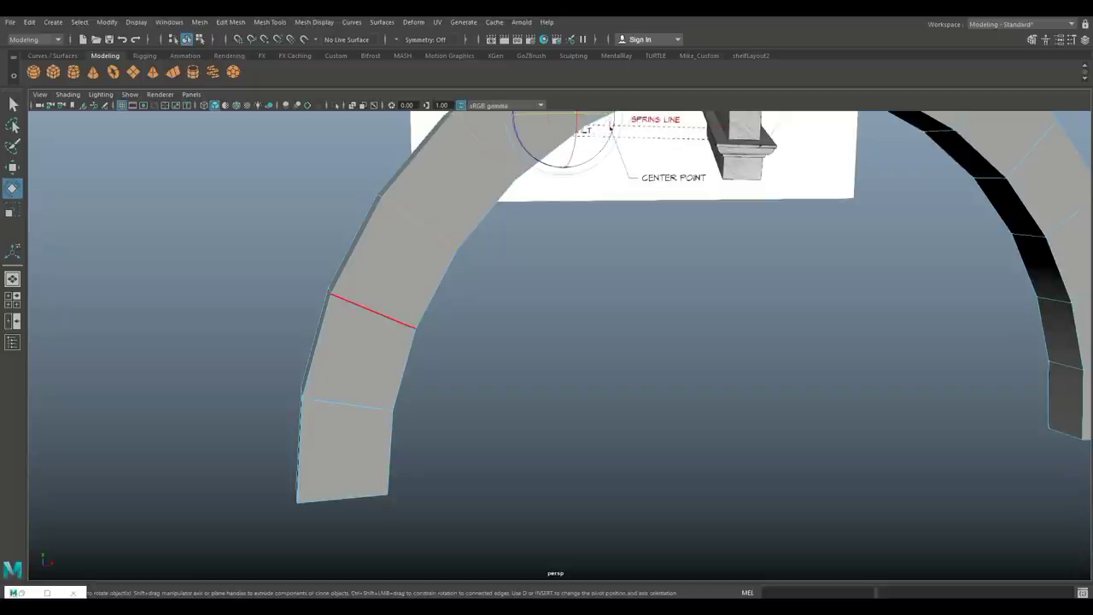
{"action": "left_click", "coordinate": [374, 310], "text": "shift"}
{"action": "left_click", "coordinate": [348, 403], "text": "shift"}
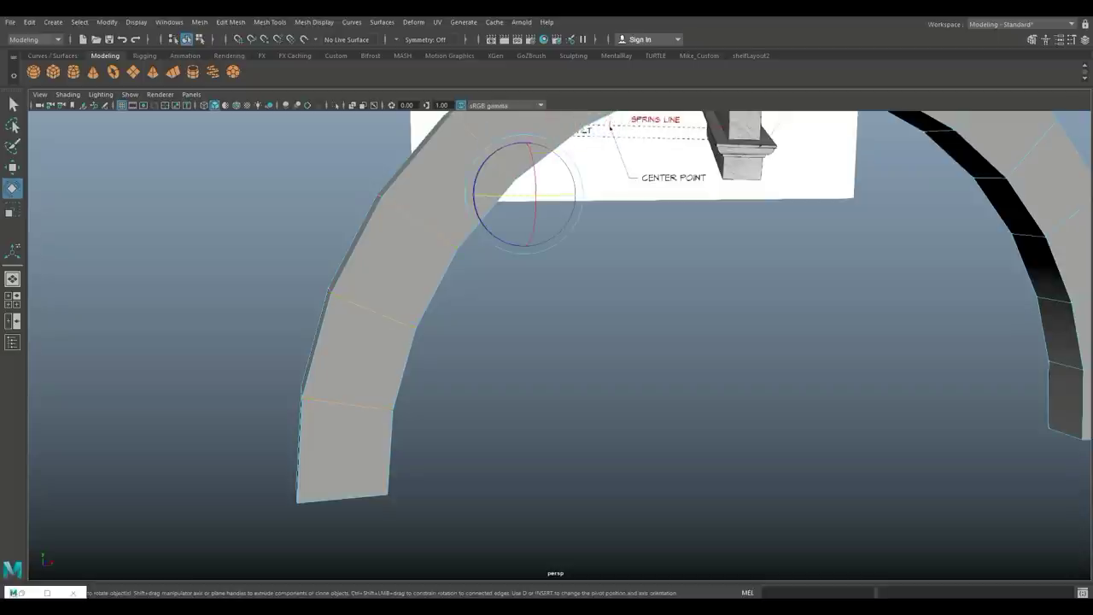
Add the opposite half's block joint edge loops and the keystone's side edges to the selection
{"action": "middle_click_drag", "start_coordinate": [752, 231], "coordinate": [316, 337], "text": "alt"}
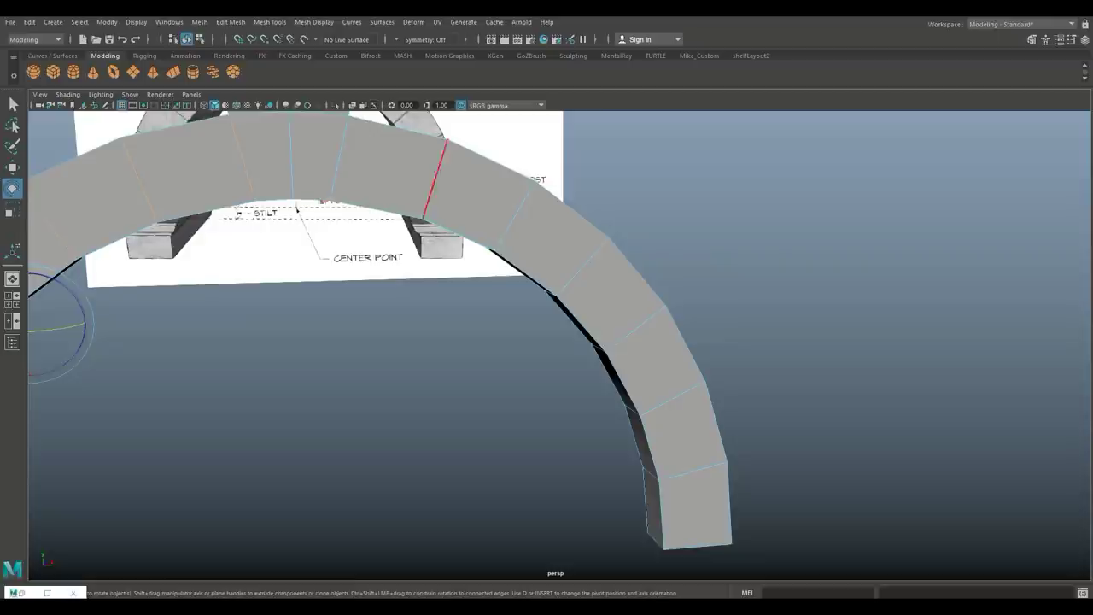
{"action": "left_click", "coordinate": [339, 160], "text": "shift"}
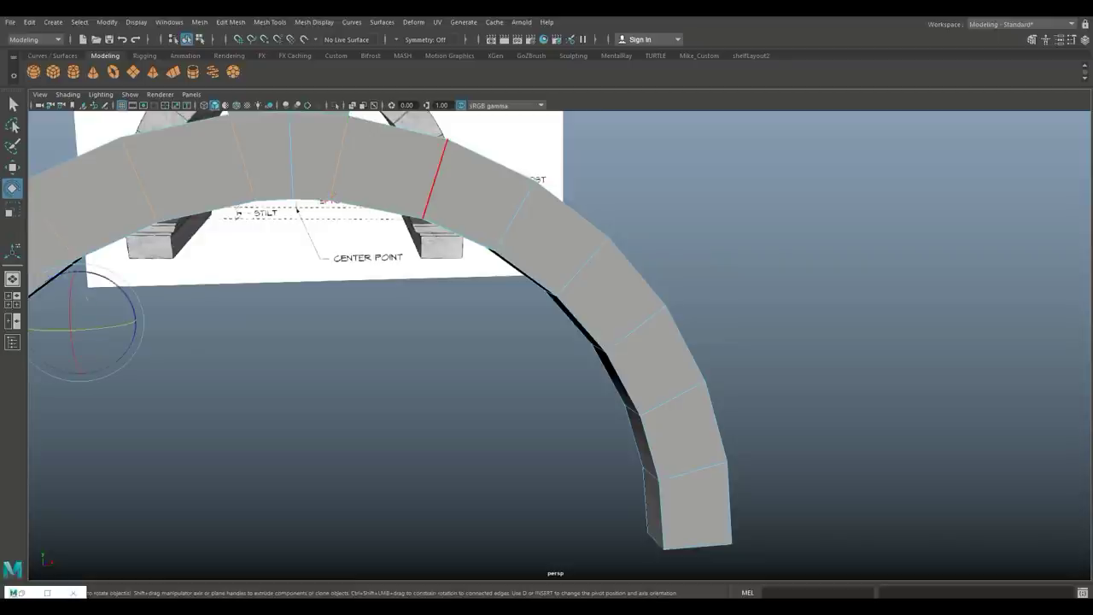
{"action": "left_click", "coordinate": [435, 177], "text": "shift"}
{"action": "left_click", "coordinate": [515, 216], "text": "shift"}
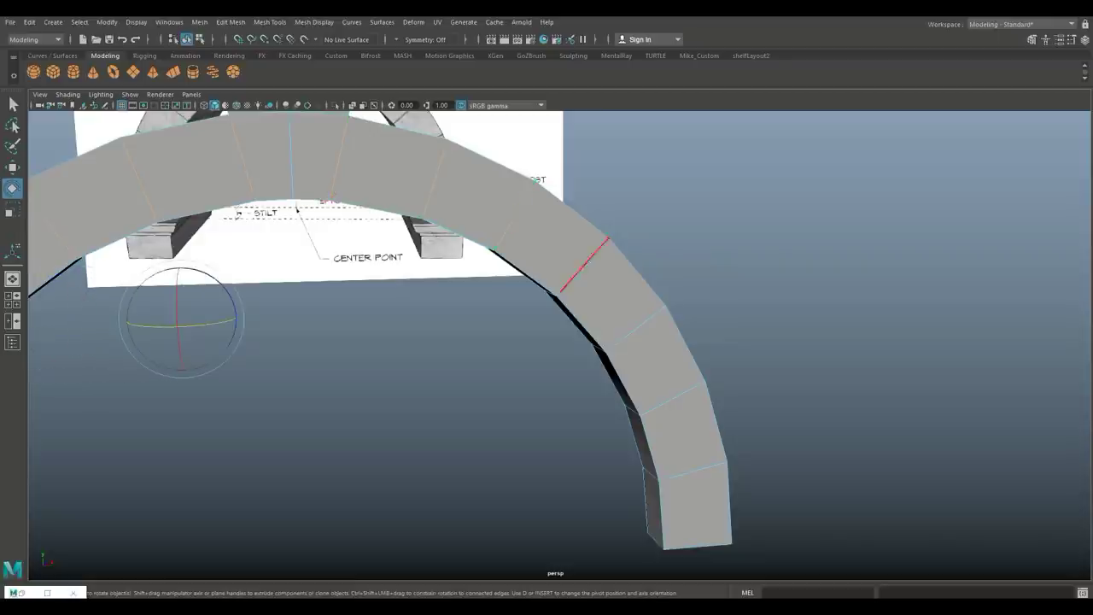
{"action": "left_click", "coordinate": [584, 265], "text": "shift"}
{"action": "left_click", "coordinate": [634, 329], "text": "shift"}
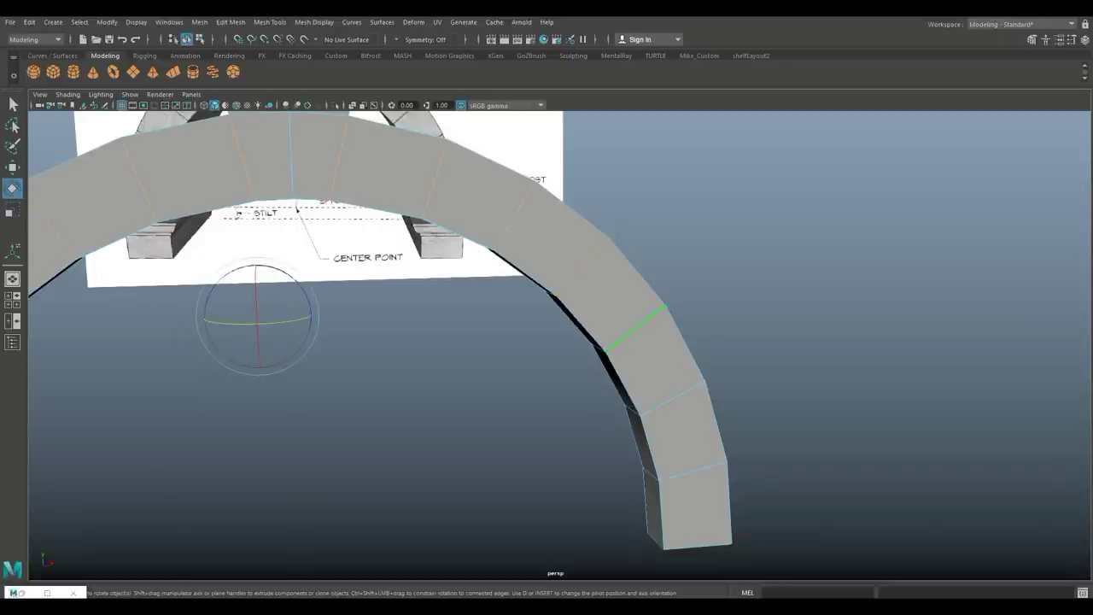
{"action": "left_click", "coordinate": [672, 395], "text": "shift"}
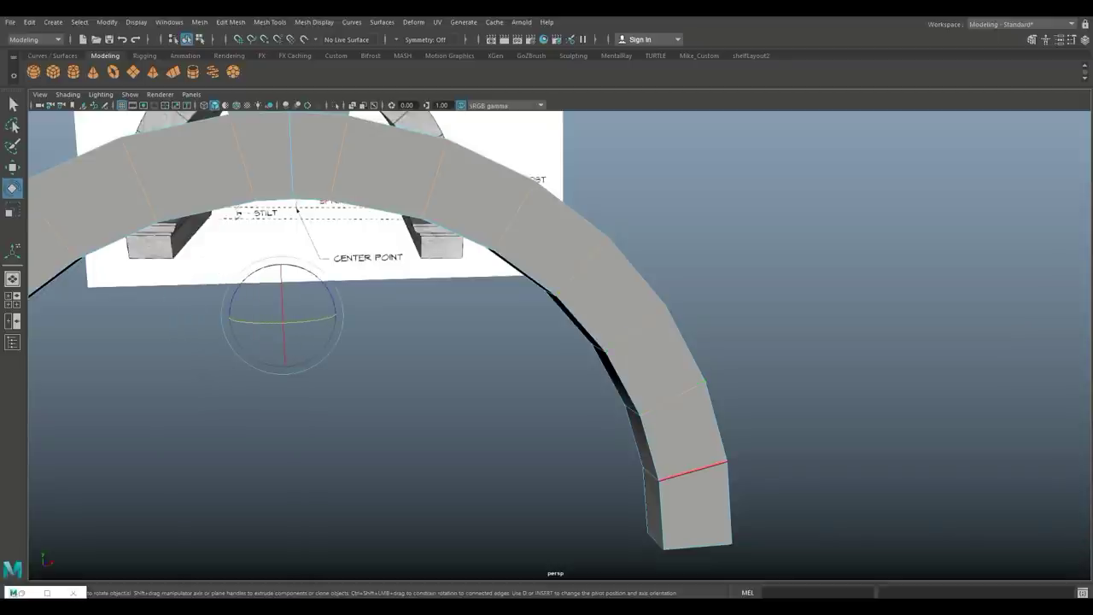
{"action": "left_click", "coordinate": [688, 470], "text": "shift"}
{"action": "middle_click_drag", "start_coordinate": [439, 174], "coordinate": [586, 372], "text": "alt"}
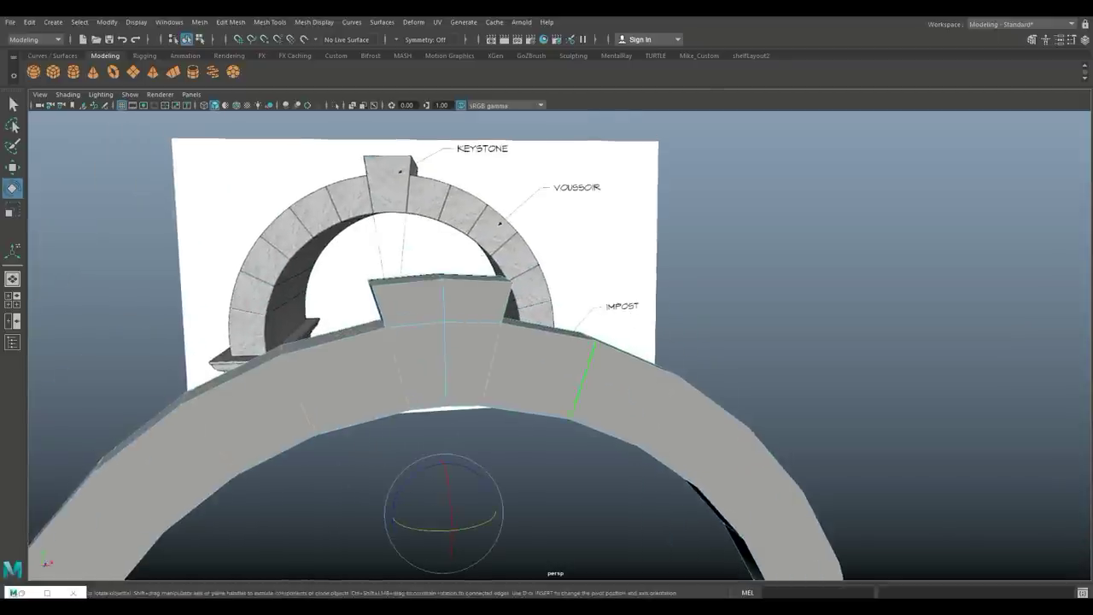
{"action": "left_click", "coordinate": [507, 302], "text": "shift"}
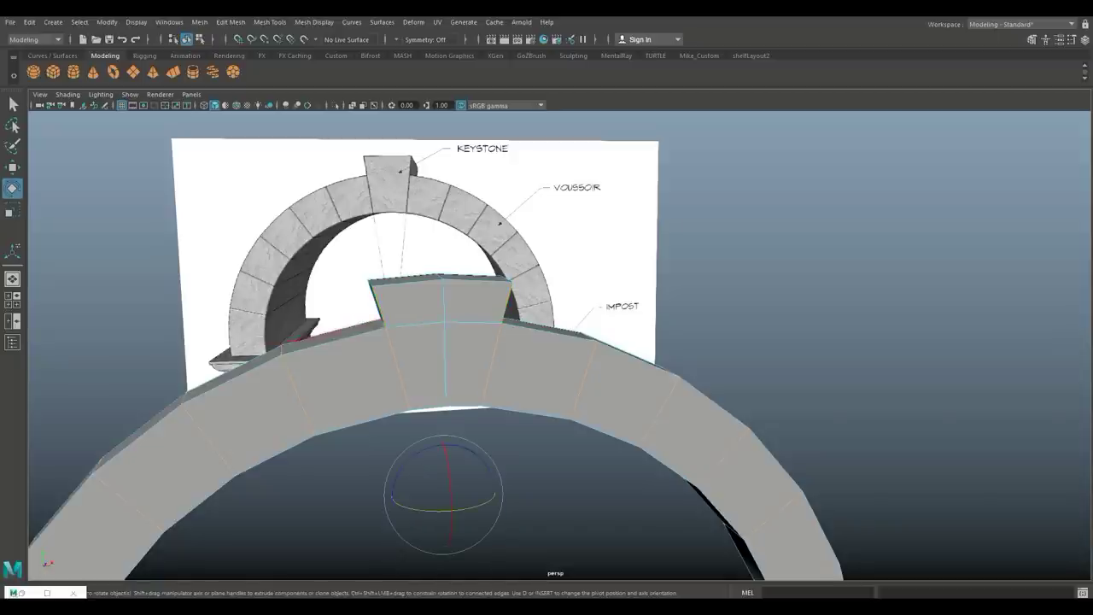
Bevel the selected joint edges with a Fraction of 0.1 and 1 segment
{"action": "left_click_drag", "start_coordinate": [344, 321], "coordinate": [758, 275], "text": "alt"}
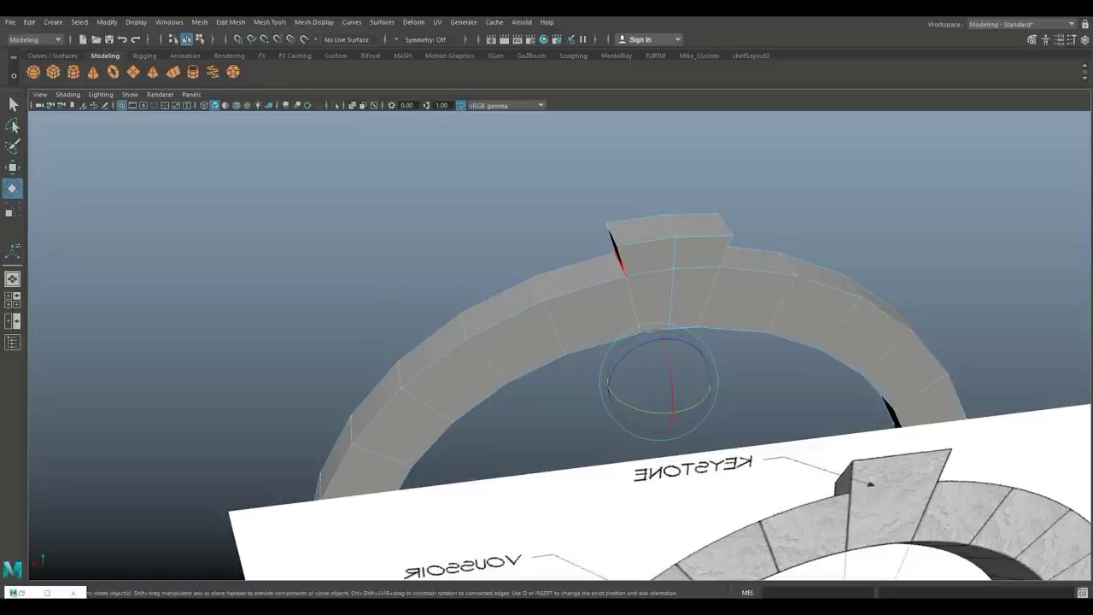
{"action": "scroll", "coordinate": [621, 264], "scroll_direction": "down", "scroll_amount": 5}
{"action": "left_click_drag", "start_coordinate": [621, 263], "coordinate": [243, 275], "text": "alt"}
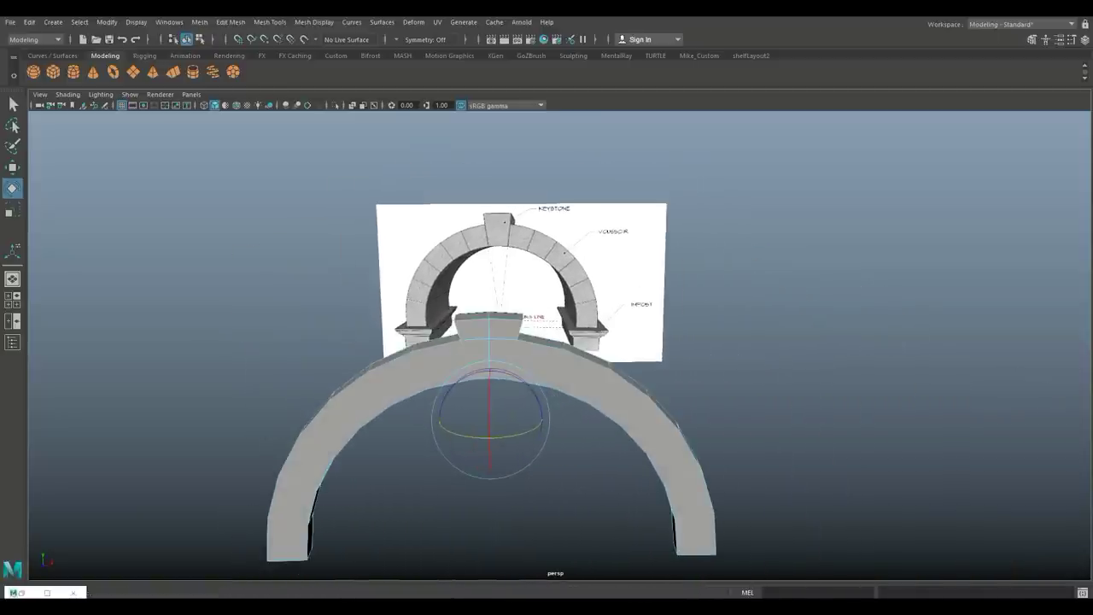
{"action": "left_click", "coordinate": [230, 23]}
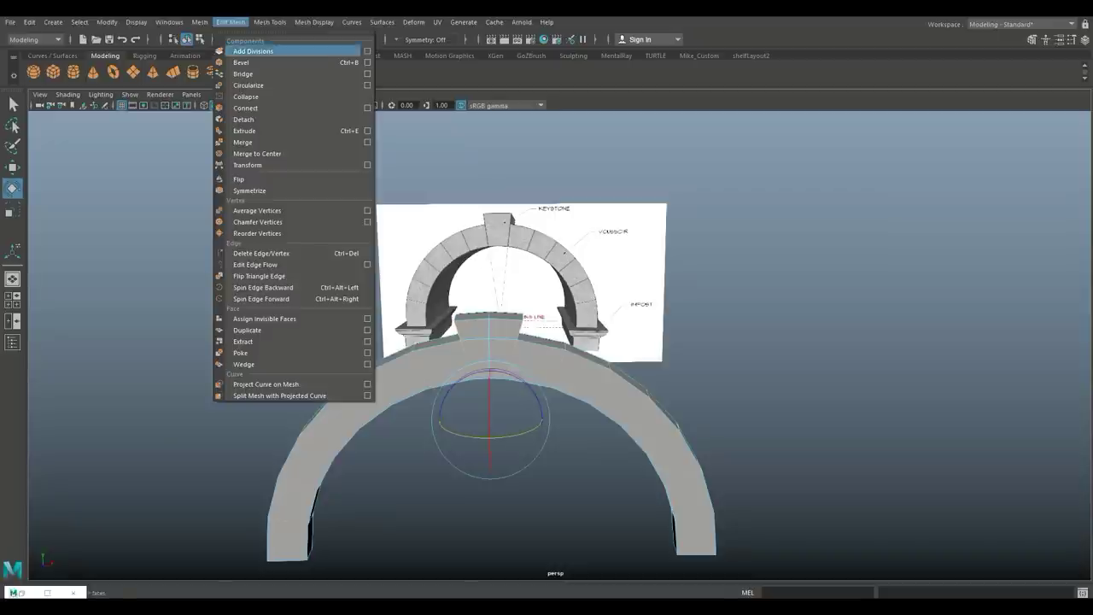
{"action": "left_click", "coordinate": [256, 59]}
{"action": "scroll", "coordinate": [488, 367], "scroll_direction": "up", "scroll_amount": 3}
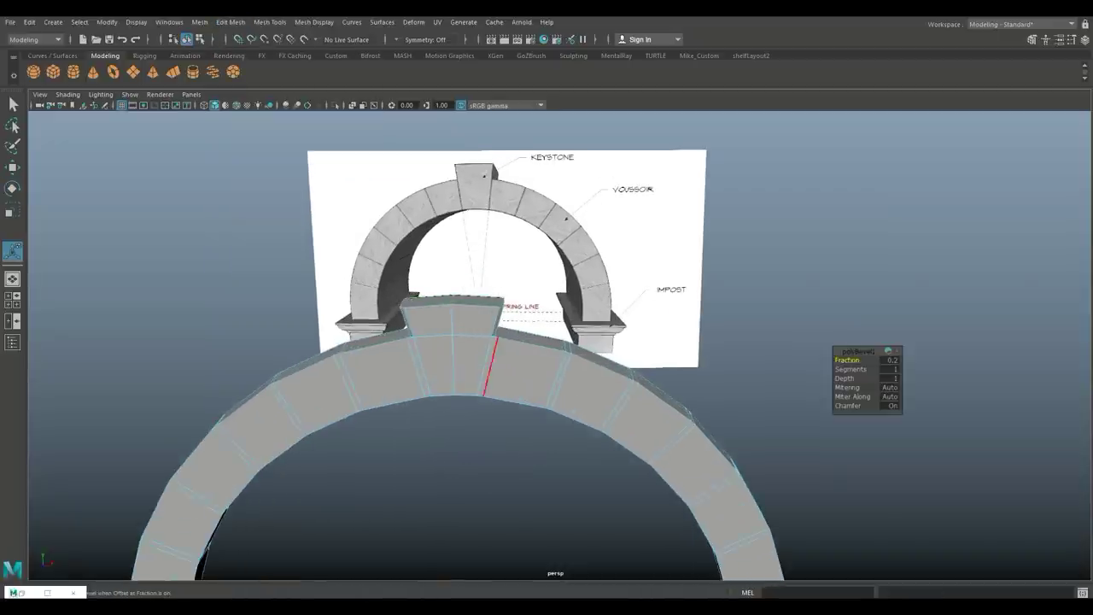
{"action": "middle_click_drag", "start_coordinate": [488, 367], "coordinate": [485, 235], "text": "alt"}
{"action": "left_click_drag", "start_coordinate": [486, 235], "coordinate": [551, 232], "text": "alt"}
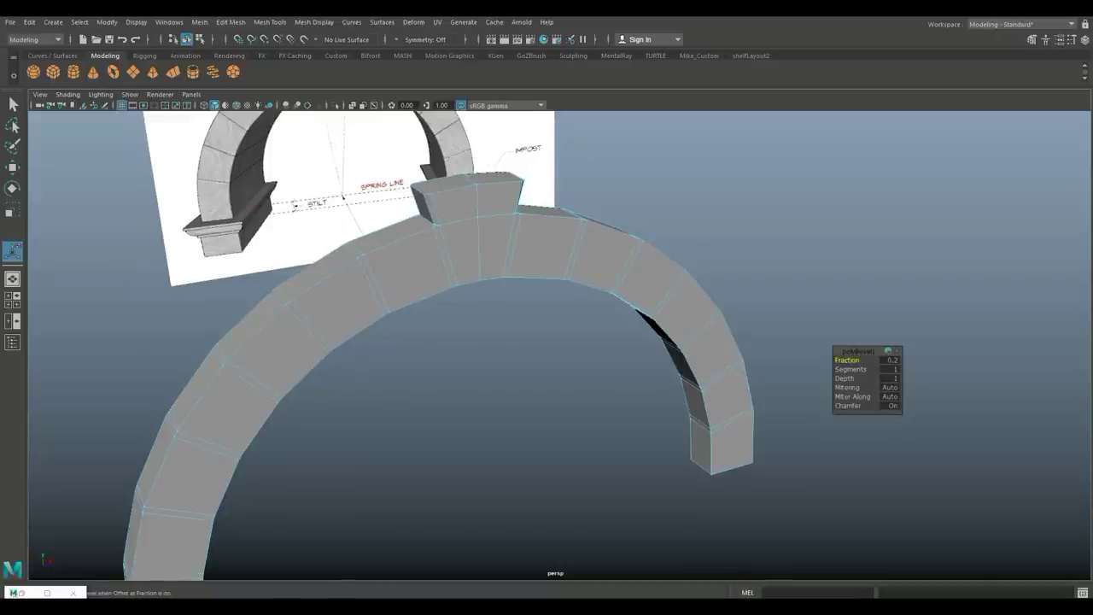
{"action": "left_click", "coordinate": [891, 359]}
{"action": "key", "text": "Return"}
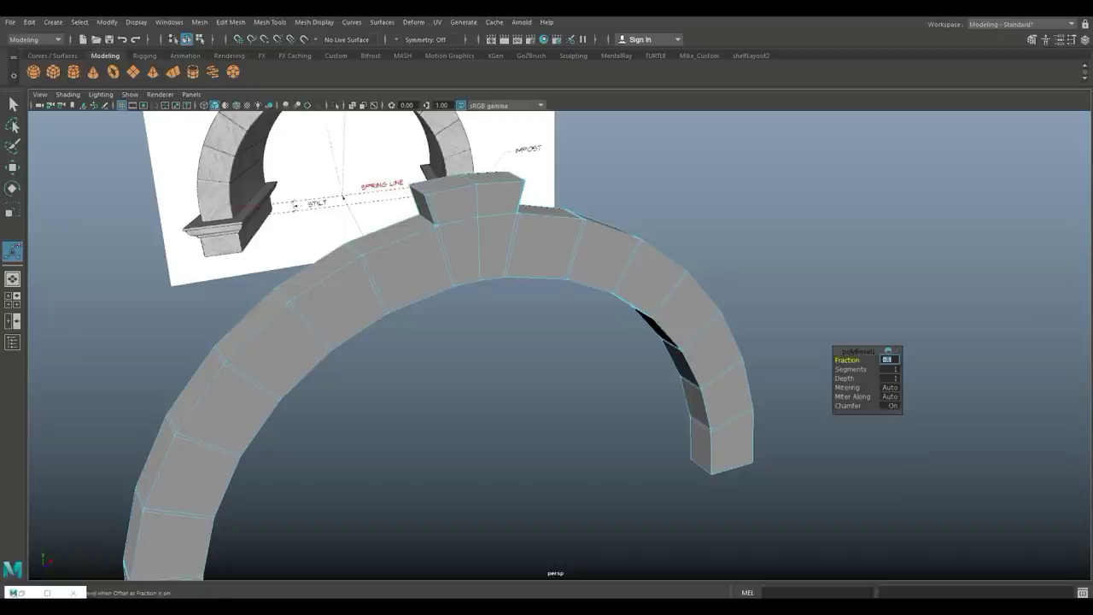
{"action": "scroll", "coordinate": [559, 346], "scroll_direction": "down", "scroll_amount": 4}
{"action": "scroll", "coordinate": [560, 346], "scroll_direction": "up", "scroll_amount": 1}
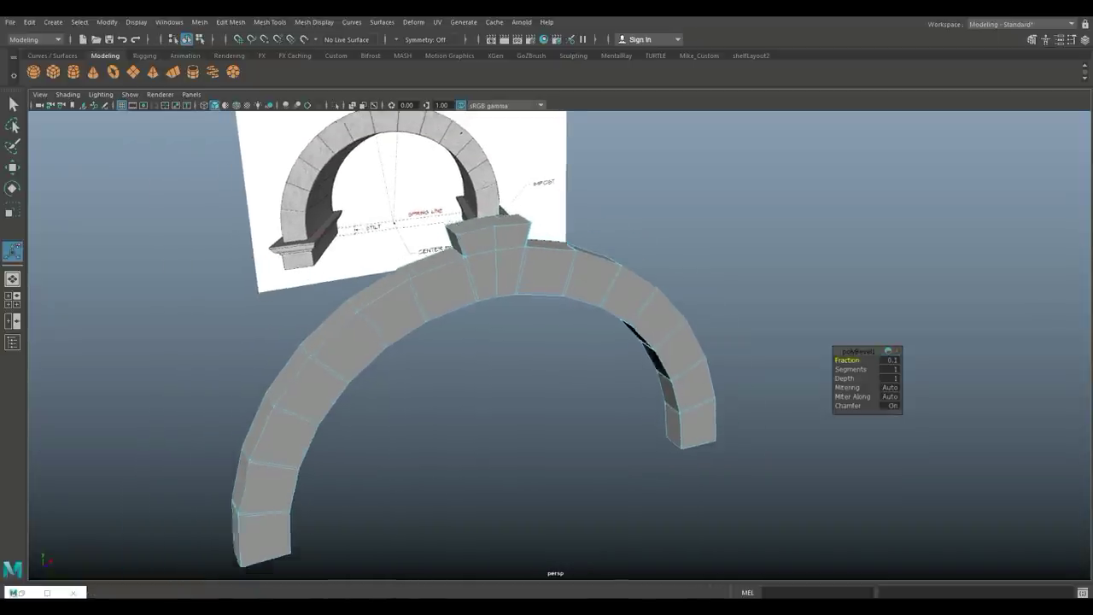
In face selection, select the front faces of every arch block and the keystone, excluding the narrow beveled joint strips
{"action": "left_click_drag", "start_coordinate": [350, 402], "coordinate": [240, 407], "text": "alt"}
{"action": "middle_click_drag", "start_coordinate": [239, 407], "coordinate": [277, 362], "text": "alt"}
{"action": "left_click_drag", "start_coordinate": [277, 362], "coordinate": [333, 360], "text": "alt"}
{"action": "right_click_drag", "start_coordinate": [322, 267], "coordinate": [323, 299]}
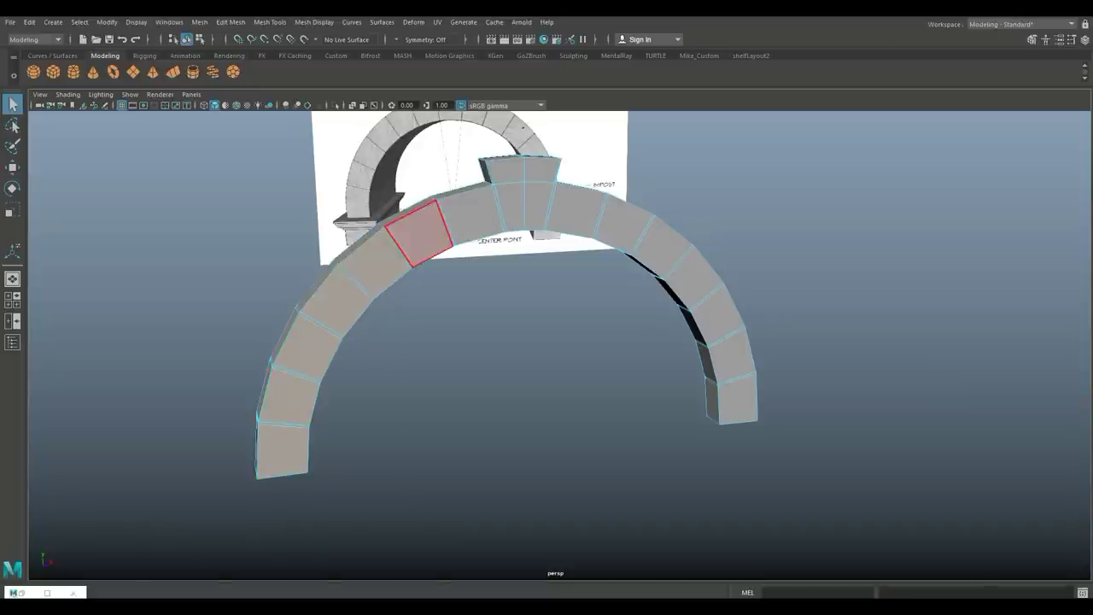
{"action": "left_click", "coordinate": [511, 207]}
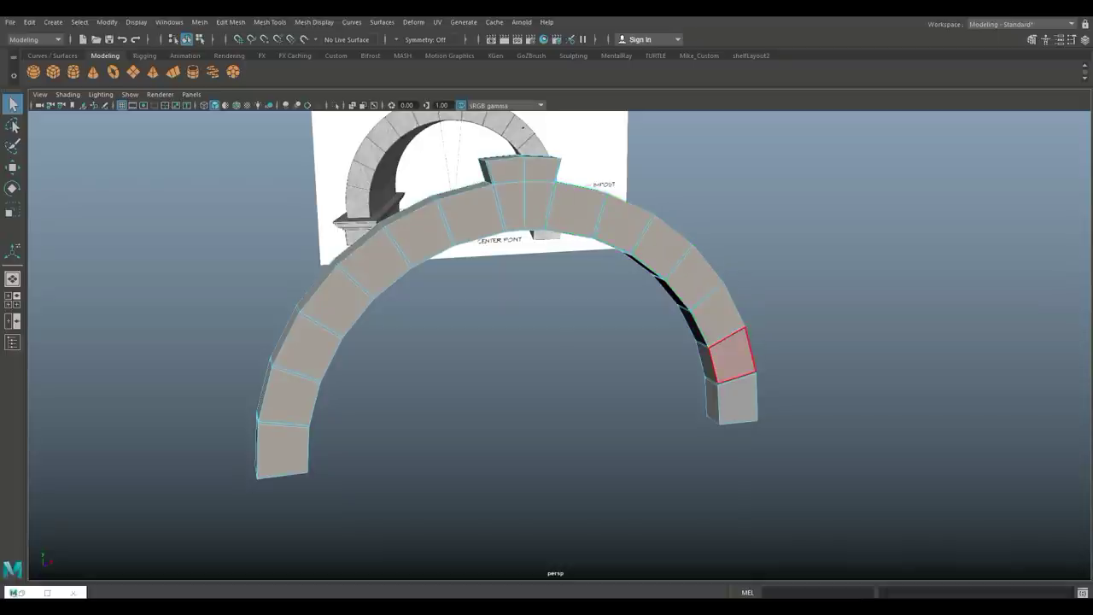
{"action": "left_click", "coordinate": [736, 398]}
{"action": "scroll", "coordinate": [736, 398], "scroll_direction": "down", "scroll_amount": 3}
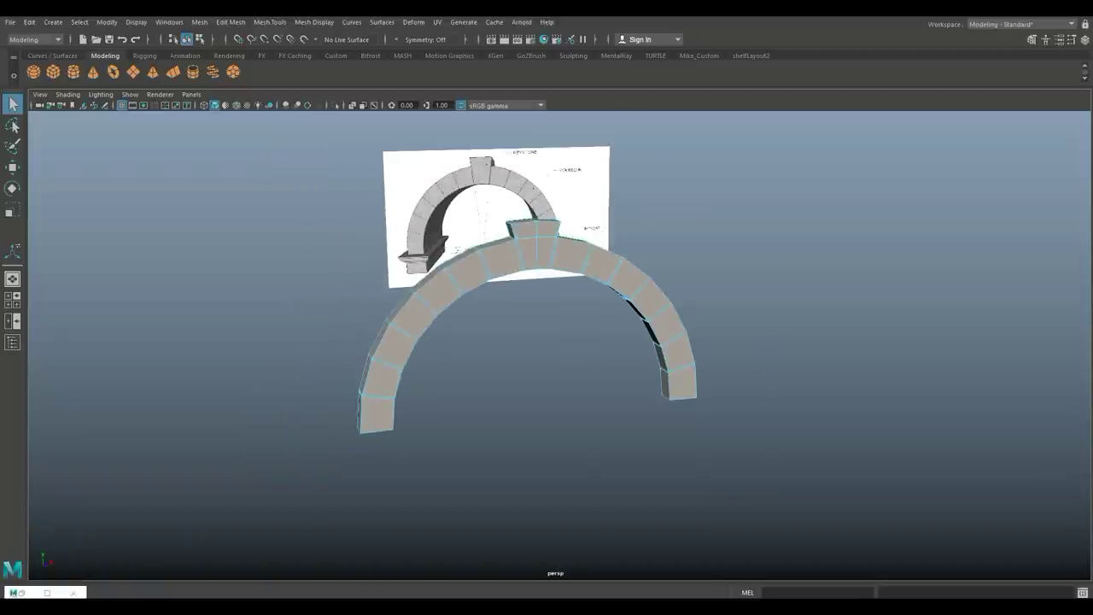
{"action": "left_click_drag", "start_coordinate": [736, 398], "coordinate": [991, 453], "text": "alt"}
{"action": "scroll", "coordinate": [559, 345], "scroll_direction": "up", "scroll_amount": 3}
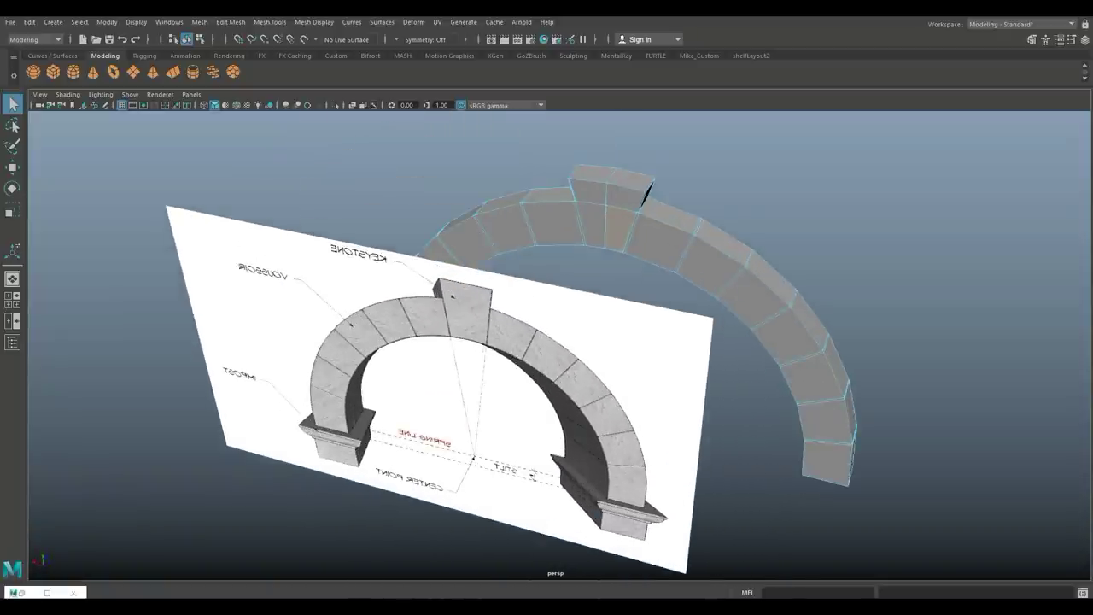
{"action": "scroll", "coordinate": [739, 393], "scroll_direction": "down", "scroll_amount": 3}
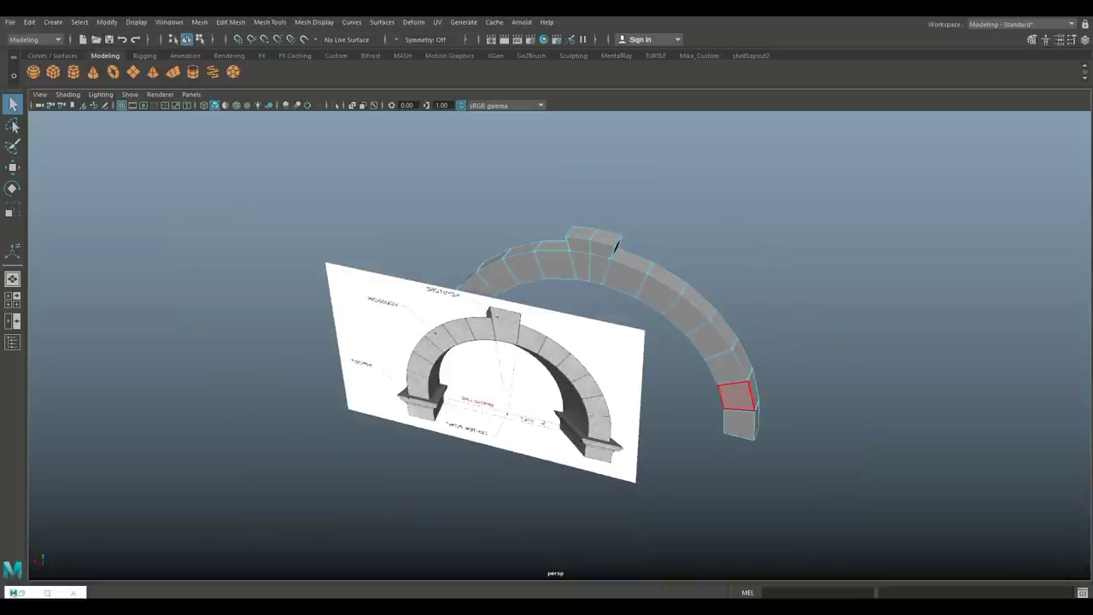
{"action": "left_click_drag", "start_coordinate": [739, 393], "coordinate": [410, 426], "text": "alt"}
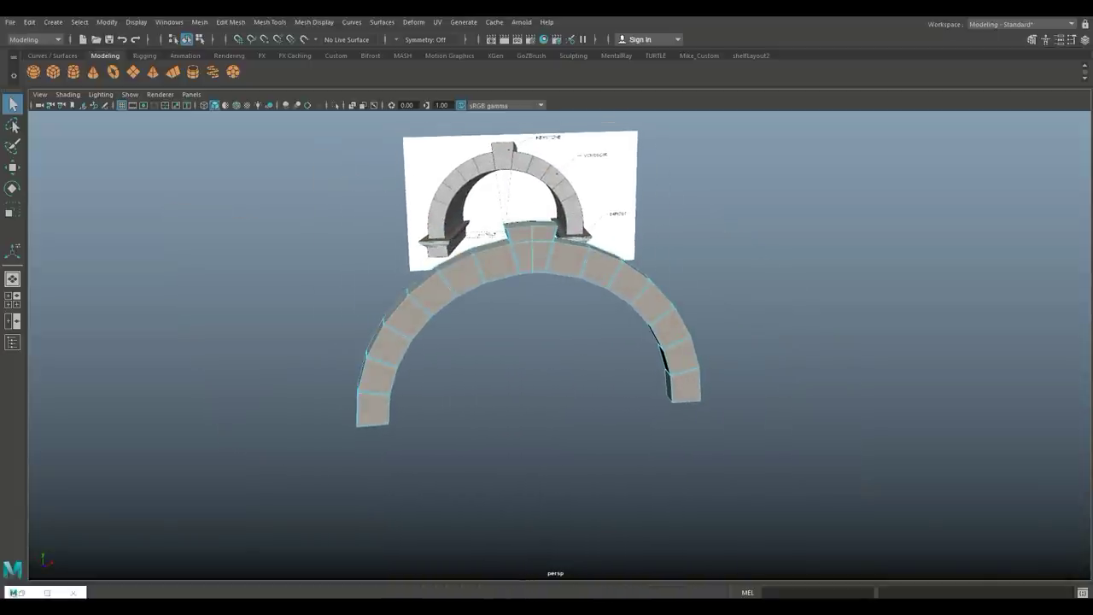
Extrude the selected block faces with a Thickness of 0.3 and an Offset of 0.02
{"action": "key", "text": "ctrl+e"}
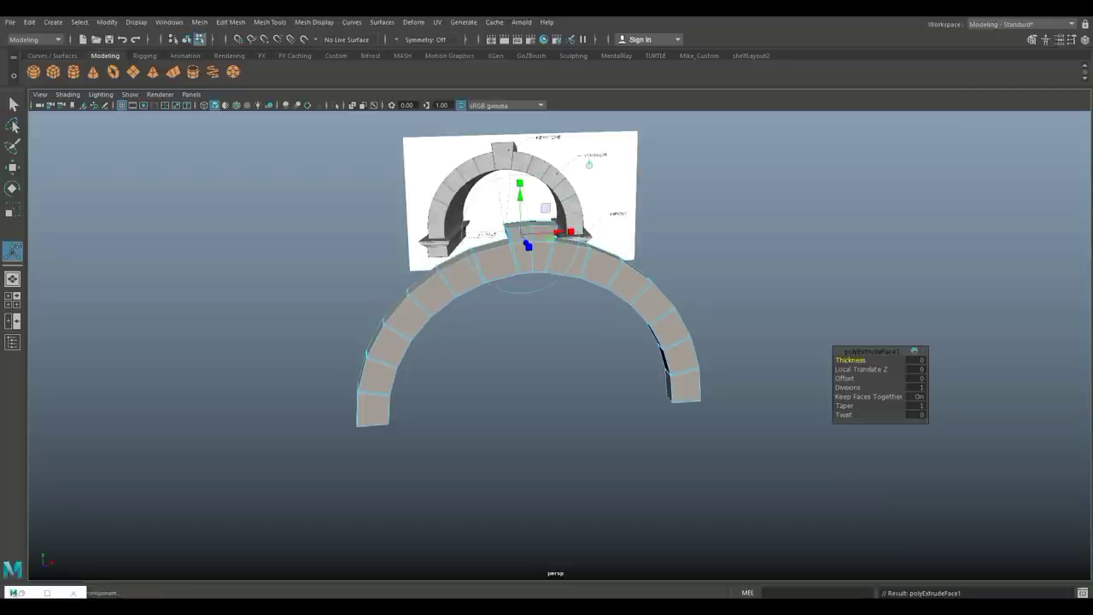
{"action": "left_click", "coordinate": [916, 360]}
{"action": "type", "text": "0.1"}
{"action": "key", "text": "Return"}
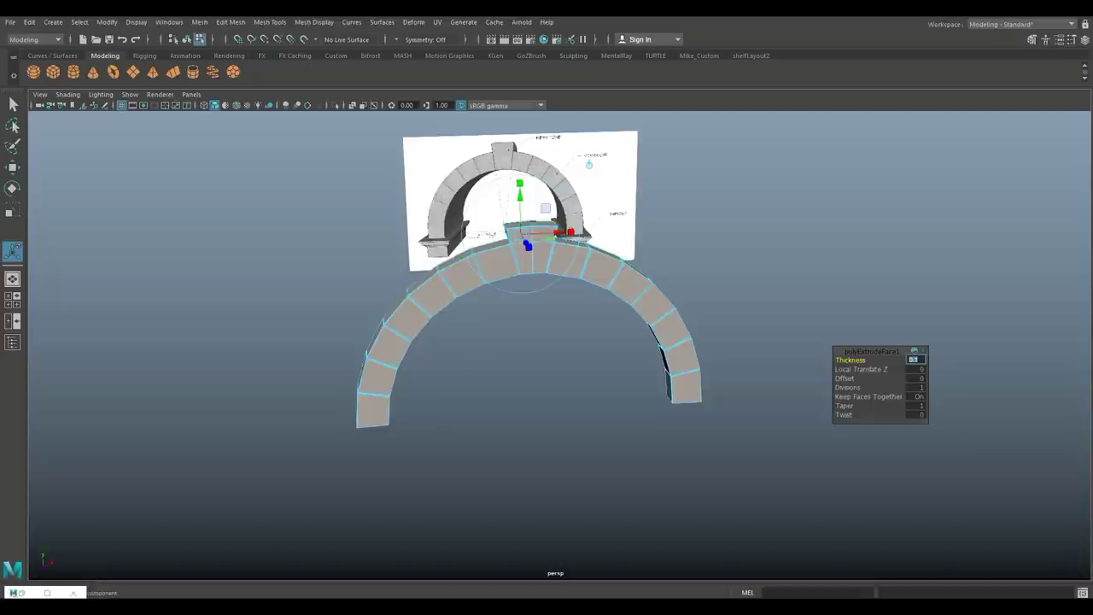
{"action": "key", "text": "Return"}
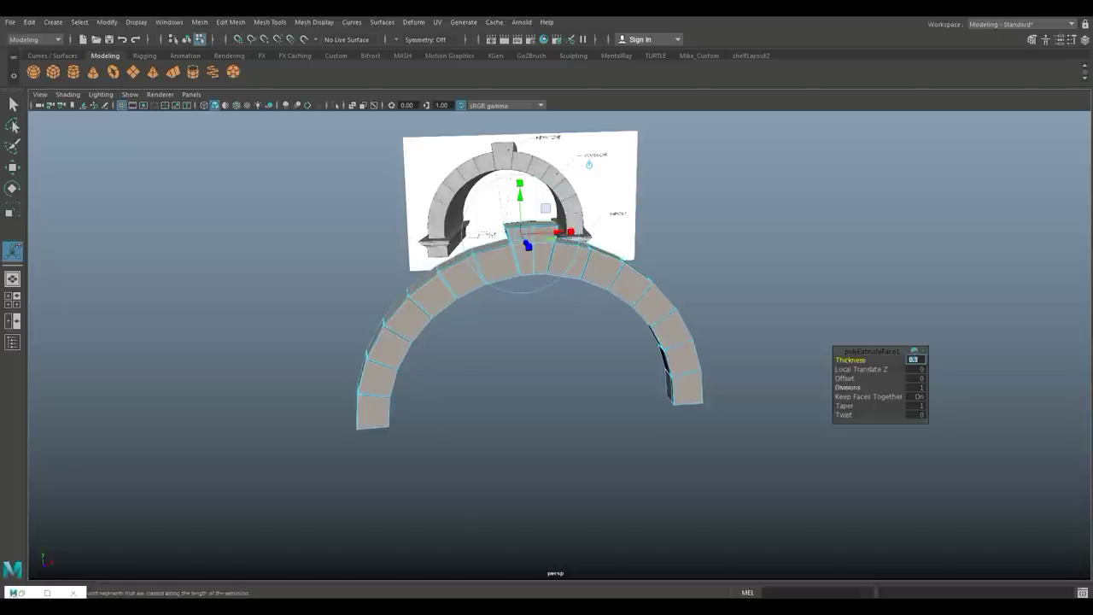
{"action": "left_click_drag", "start_coordinate": [845, 378], "coordinate": [853, 379]}
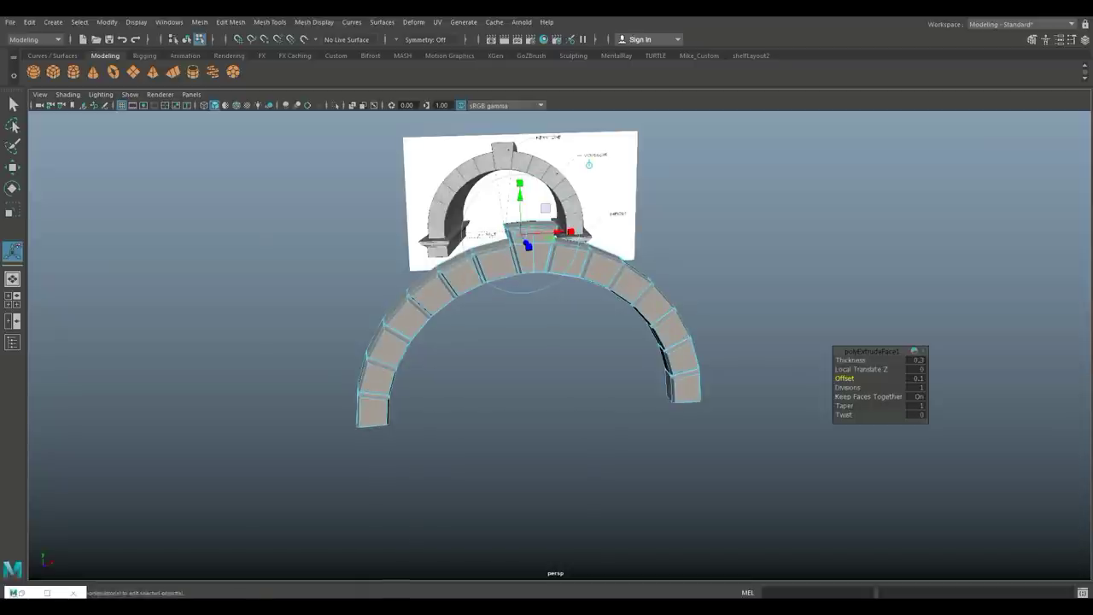
{"action": "left_click", "coordinate": [917, 378]}
{"action": "type", "text": "02"}
{"action": "key", "text": "Return"}
Return to object selection, deselect the arch, and examine the extruded blocks and joints against the reference image
{"action": "right_click_drag", "start_coordinate": [590, 165], "coordinate": [570, 222], "text": "alt"}
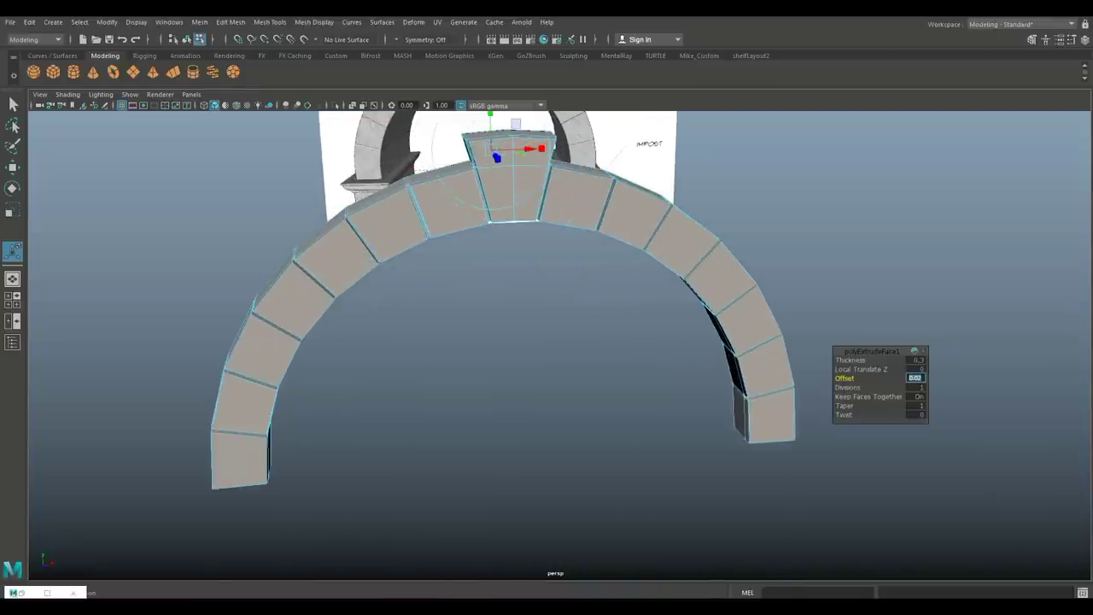
{"action": "right_click_drag", "start_coordinate": [546, 325], "coordinate": [607, 333], "text": "alt"}
{"action": "left_click_drag", "start_coordinate": [513, 342], "coordinate": [574, 318], "text": "alt"}
{"action": "right_click_drag", "start_coordinate": [589, 316], "coordinate": [598, 168], "text": "alt"}
{"action": "left_click_drag", "start_coordinate": [598, 168], "coordinate": [586, 157], "text": "alt"}
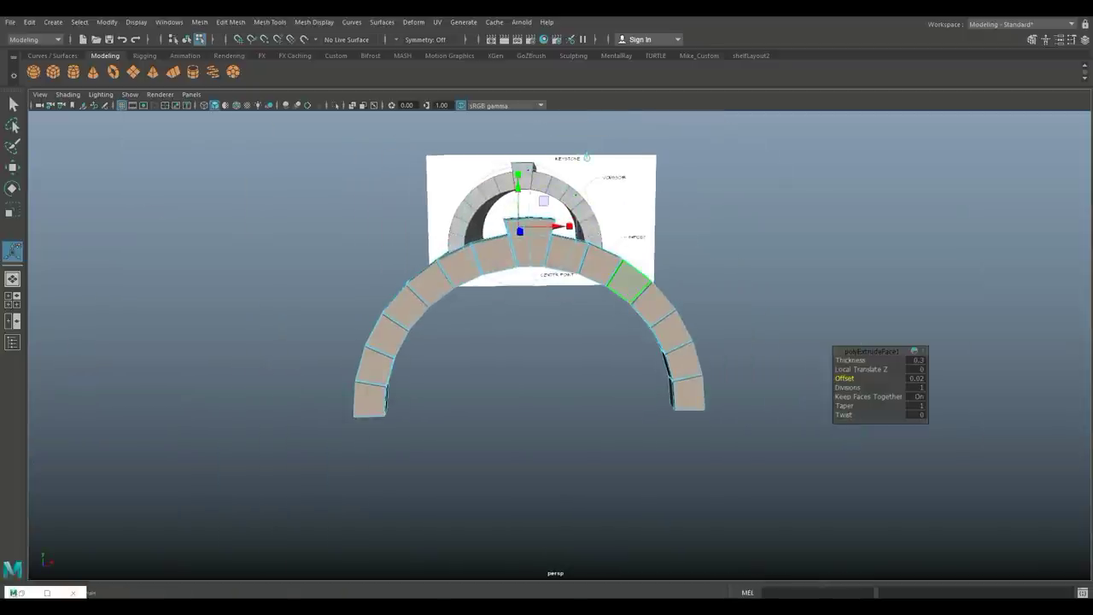
{"action": "right_click_drag", "start_coordinate": [641, 265], "coordinate": [675, 222]}
{"action": "left_click", "coordinate": [726, 248]}
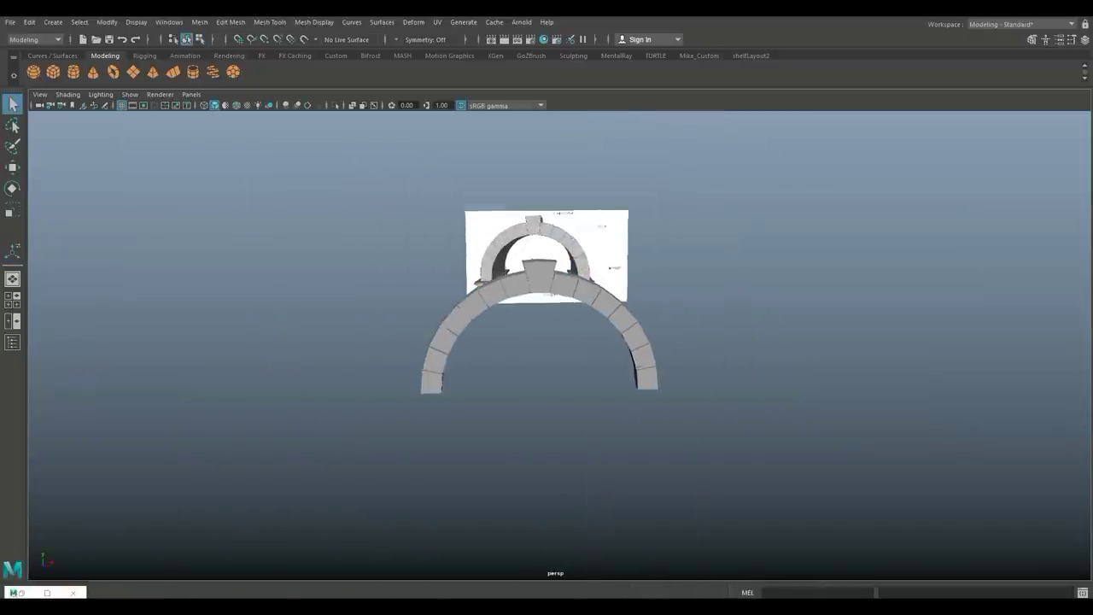
{"action": "right_click_drag", "start_coordinate": [598, 299], "coordinate": [653, 317], "text": "alt"}
{"action": "mouse_move", "coordinate": [589, 316]}
{"action": "left_mouse_down", "text": "alt"}
{"action": "mouse_move", "coordinate": [692, 346]}
{"action": "mouse_move", "coordinate": [581, 321]}
{"action": "left_mouse_up", "text": "alt"}
{"action": "right_click_drag", "start_coordinate": [589, 321], "coordinate": [530, 295], "text": "alt"}
{"action": "middle_click_drag", "start_coordinate": [547, 299], "coordinate": [385, 311], "text": "alt"}
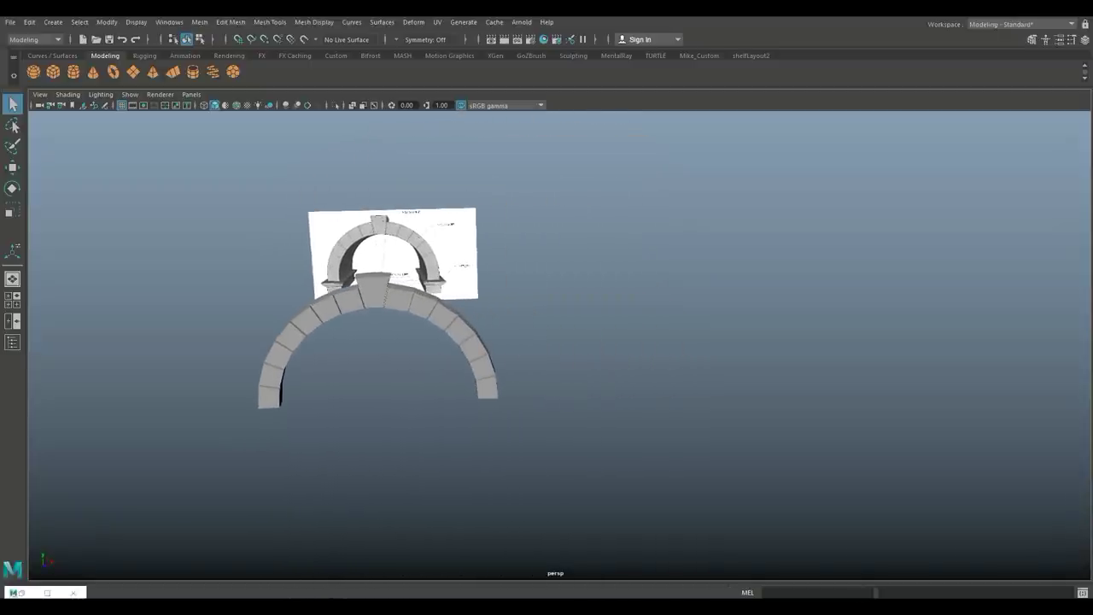
{"action": "right_click_drag", "start_coordinate": [401, 308], "coordinate": [462, 329], "text": "alt"}
{"action": "middle_click_drag", "start_coordinate": [410, 316], "coordinate": [527, 336], "text": "alt"}
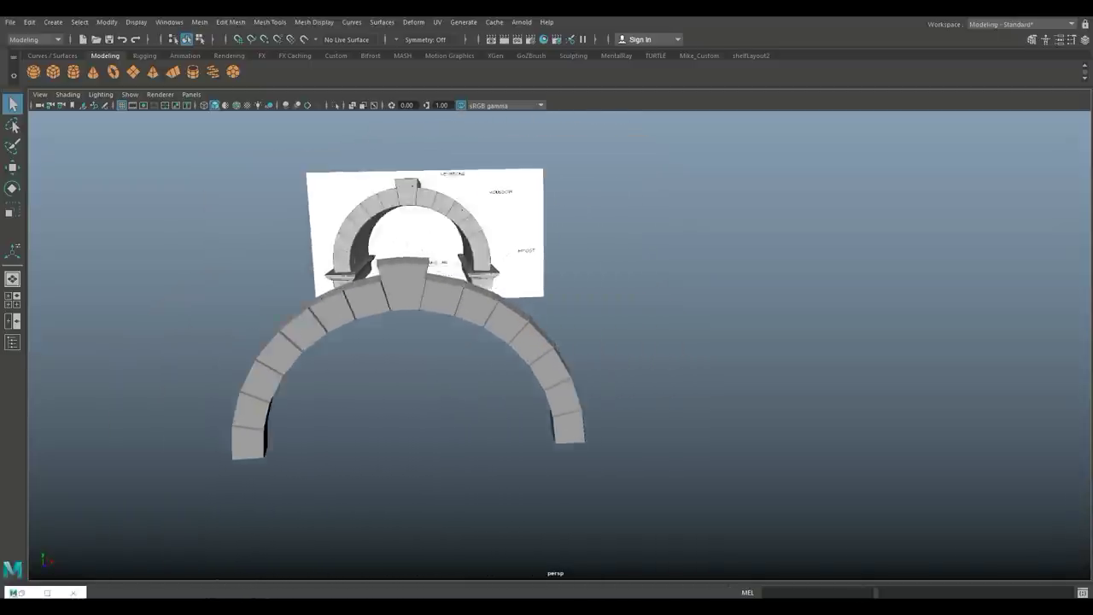
{"action": "left_click_drag", "start_coordinate": [521, 333], "coordinate": [536, 315], "text": "alt"}
{"action": "middle_click_drag", "start_coordinate": [536, 314], "coordinate": [554, 420], "text": "alt"}
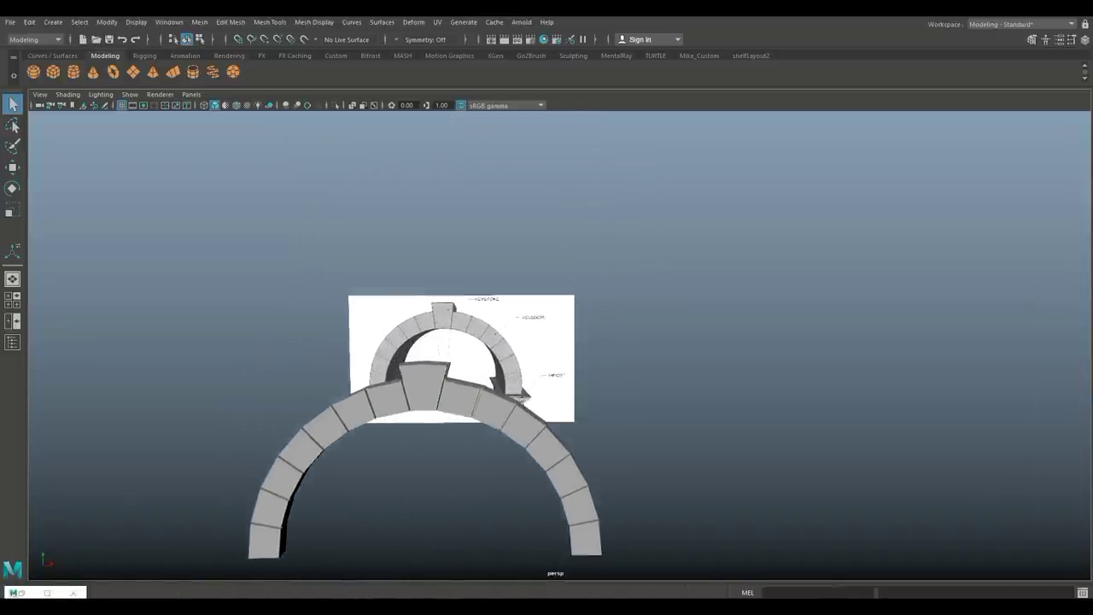
{"action": "right_click_drag", "start_coordinate": [554, 420], "coordinate": [619, 431], "text": "alt"}
In the front view, raise the keystone's upper corner vertices level with its middle vertex to flatten the top
{"action": "left_click", "coordinate": [355, 406]}
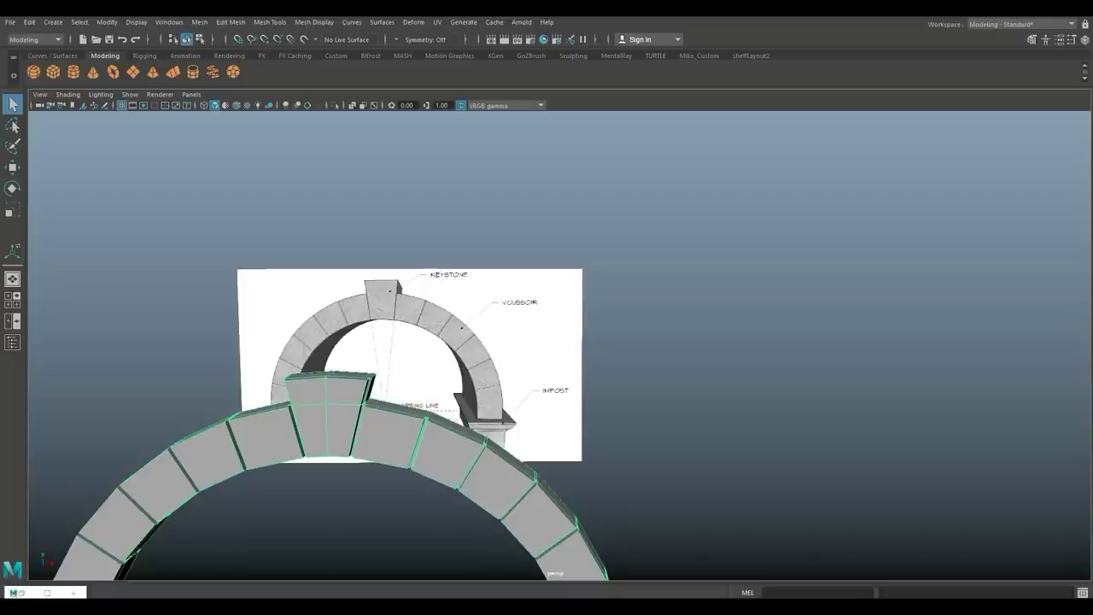
{"action": "left_click", "coordinate": [13, 300]}
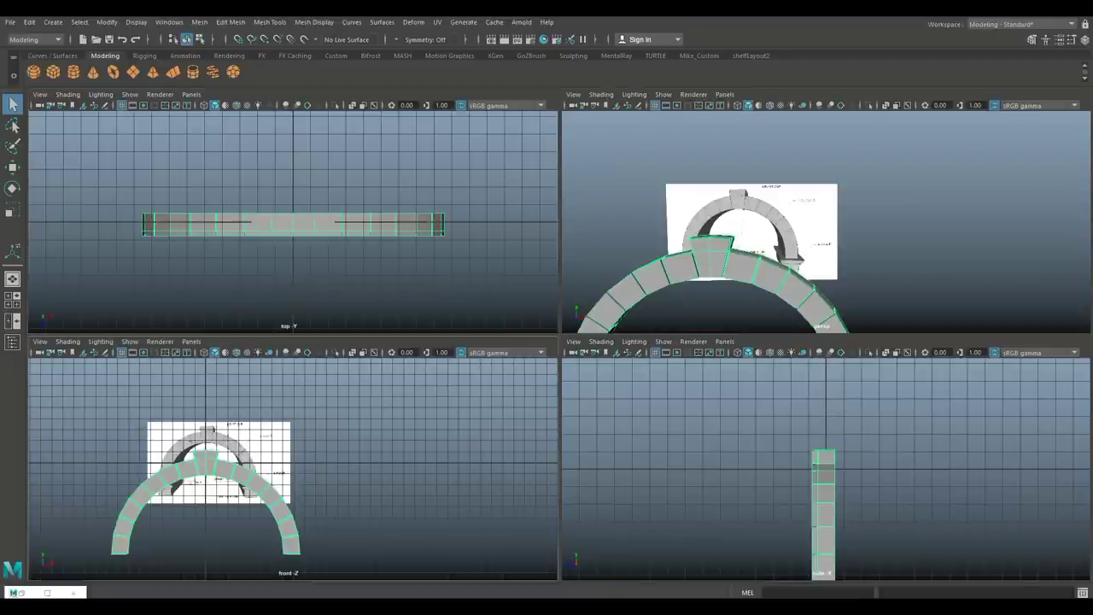
{"action": "key", "text": "space"}
{"action": "right_click_drag", "start_coordinate": [291, 461], "coordinate": [393, 462], "text": "alt"}
{"action": "middle_click_drag", "start_coordinate": [393, 462], "coordinate": [682, 492], "text": "alt"}
{"action": "right_click_drag", "start_coordinate": [682, 491], "coordinate": [726, 491], "text": "alt"}
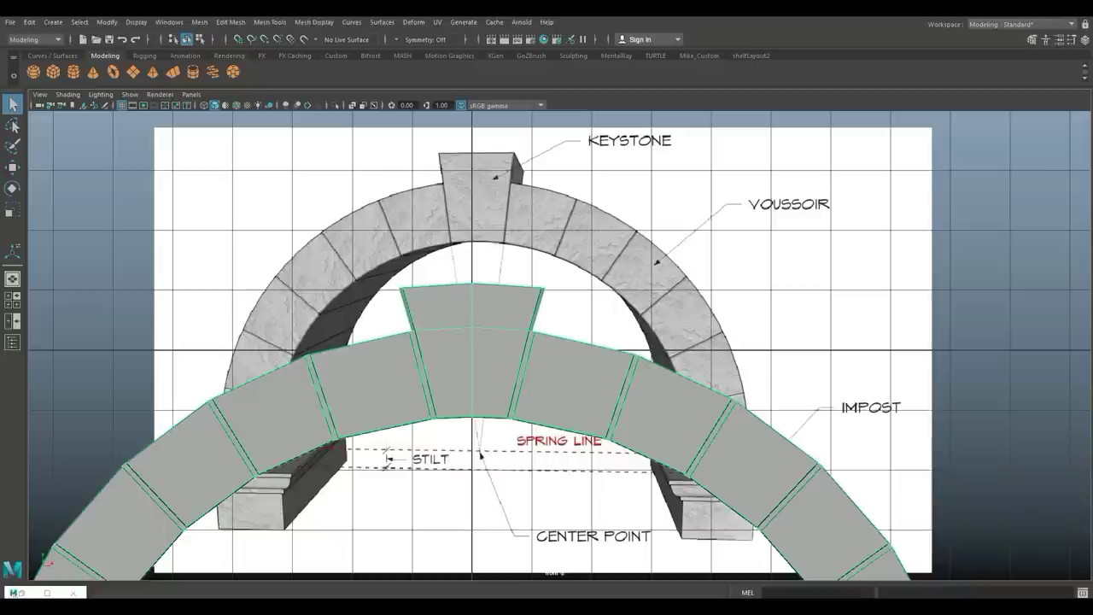
{"action": "right_click_drag", "start_coordinate": [466, 267], "coordinate": [413, 268]}
{"action": "key", "text": "w"}
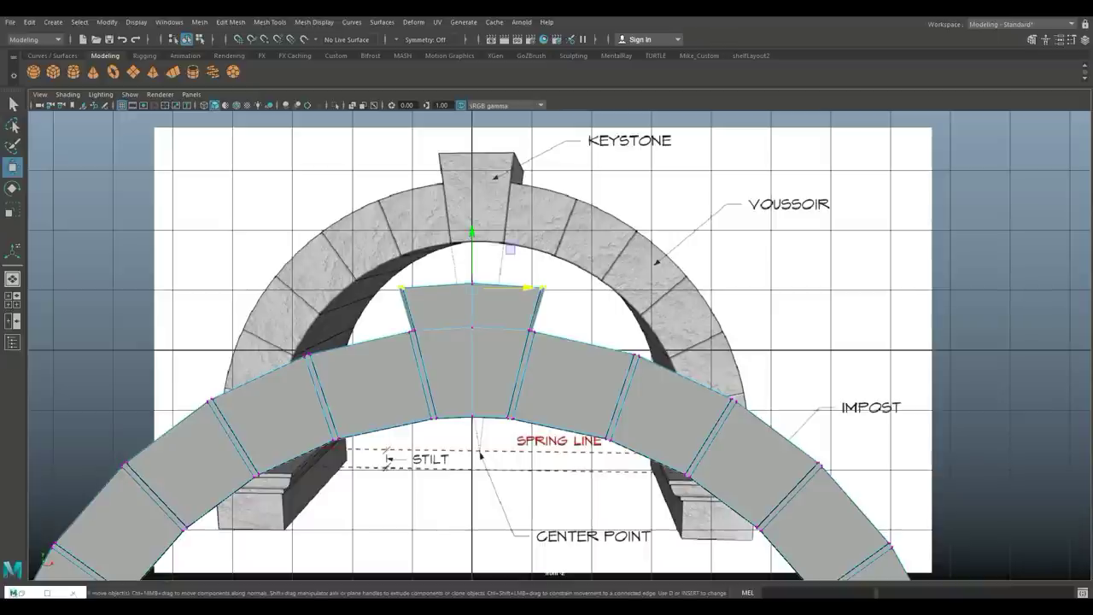
{"action": "left_click_drag", "start_coordinate": [472, 232], "coordinate": [472, 227]}
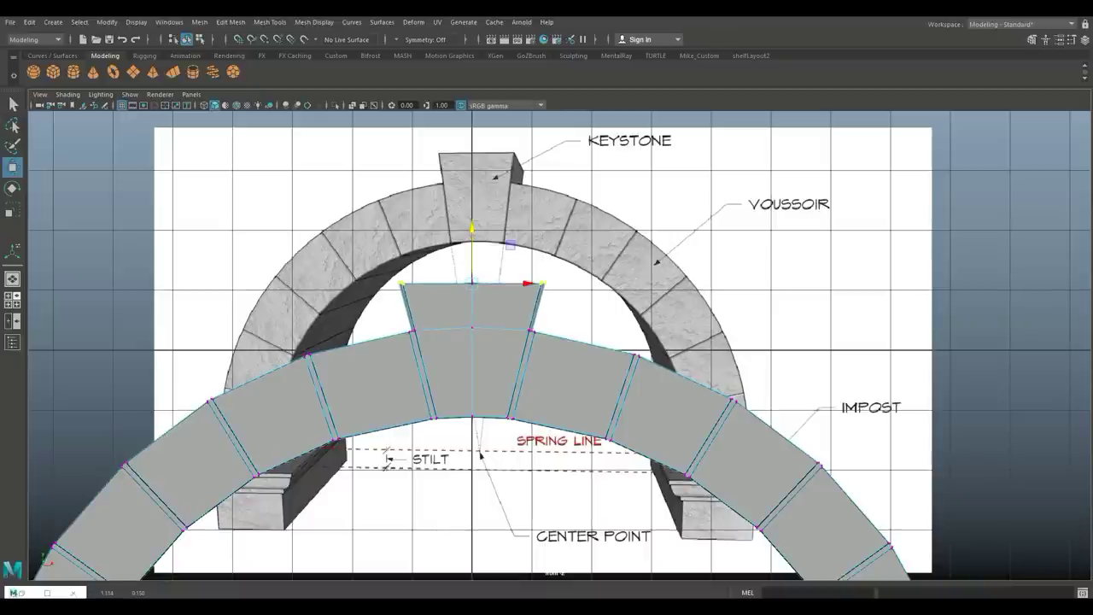
Create a polygon cube and move it directly beneath the arch's right foot in the perspective view
{"action": "key", "text": "space"}
{"action": "key", "text": "space"}
{"action": "scroll", "coordinate": [649, 291], "scroll_direction": "down", "scroll_amount": 3}
{"action": "middle_click_drag", "start_coordinate": [547, 444], "coordinate": [537, 237], "text": "alt"}
{"action": "scroll", "coordinate": [538, 237], "scroll_direction": "down", "scroll_amount": 4}
{"action": "left_click_drag", "start_coordinate": [537, 236], "coordinate": [458, 255], "text": "alt"}
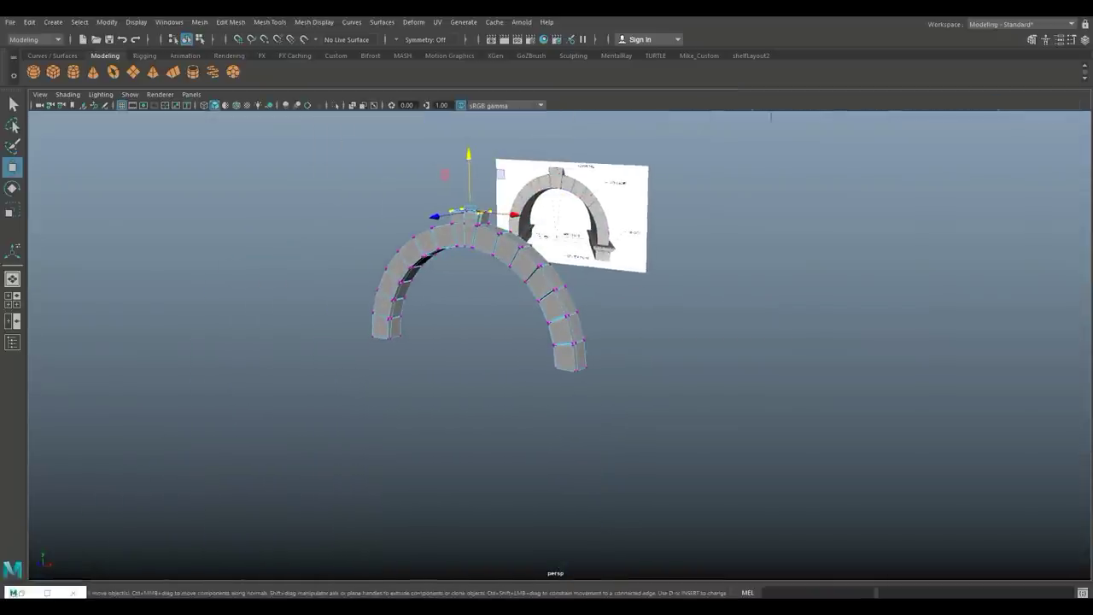
{"action": "left_click", "coordinate": [53, 72]}
{"action": "scroll", "coordinate": [546, 308], "scroll_direction": "up", "scroll_amount": 4}
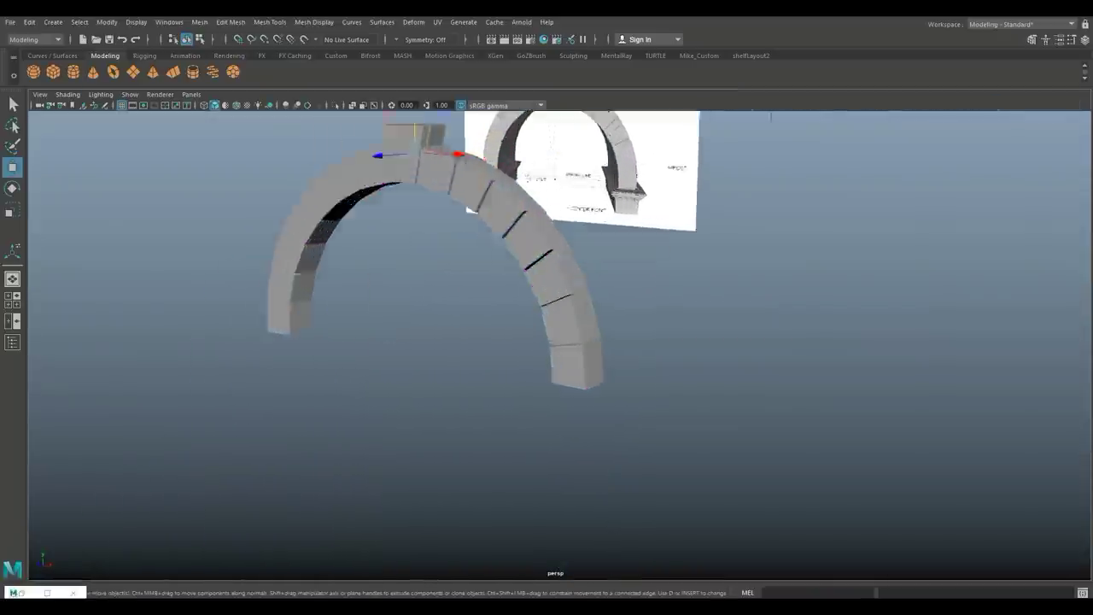
{"action": "scroll", "coordinate": [546, 308], "scroll_direction": "down", "scroll_amount": 3}
{"action": "left_click_drag", "start_coordinate": [459, 156], "coordinate": [462, 305]}
{"action": "left_click_drag", "start_coordinate": [508, 368], "coordinate": [617, 389]}
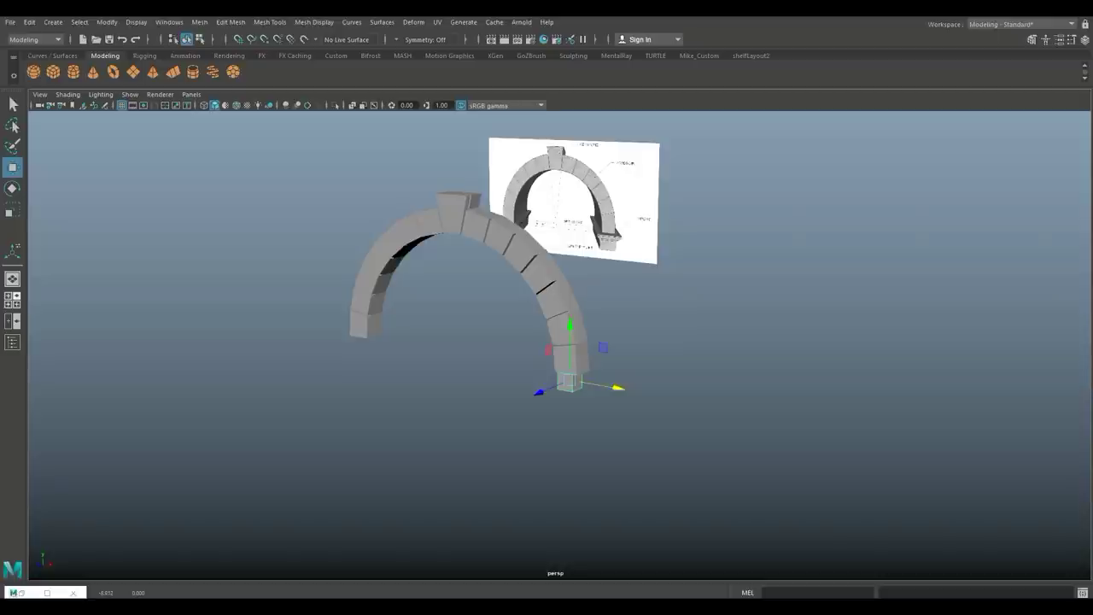
In the front view, scale the cube up uniformly until it is wider than the arch foot above it
{"action": "left_click", "coordinate": [12, 299]}
{"action": "key", "text": "space"}
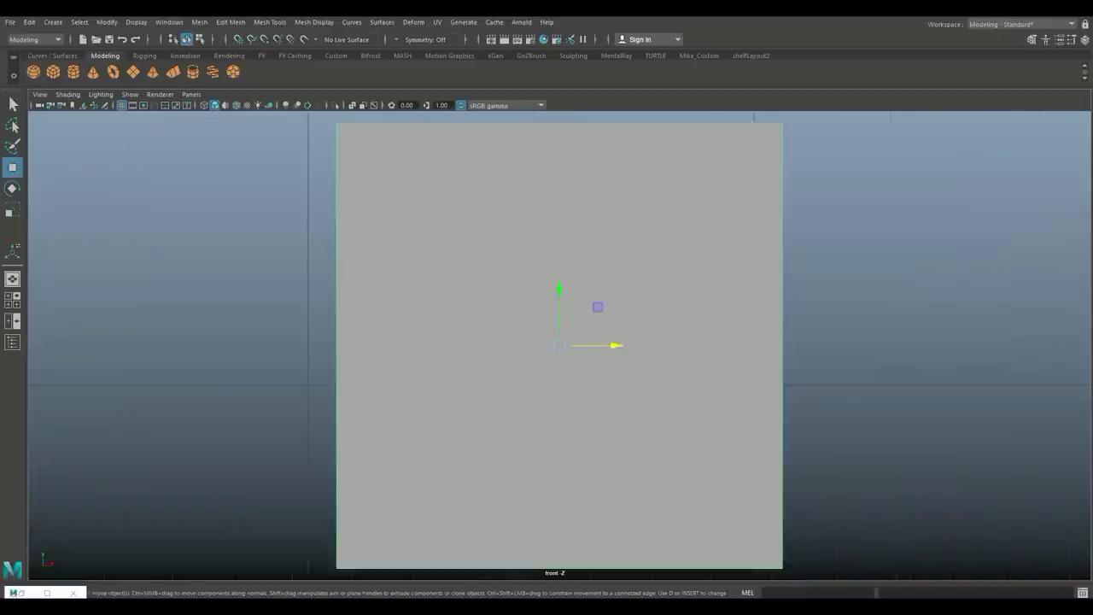
{"action": "key", "text": "f"}
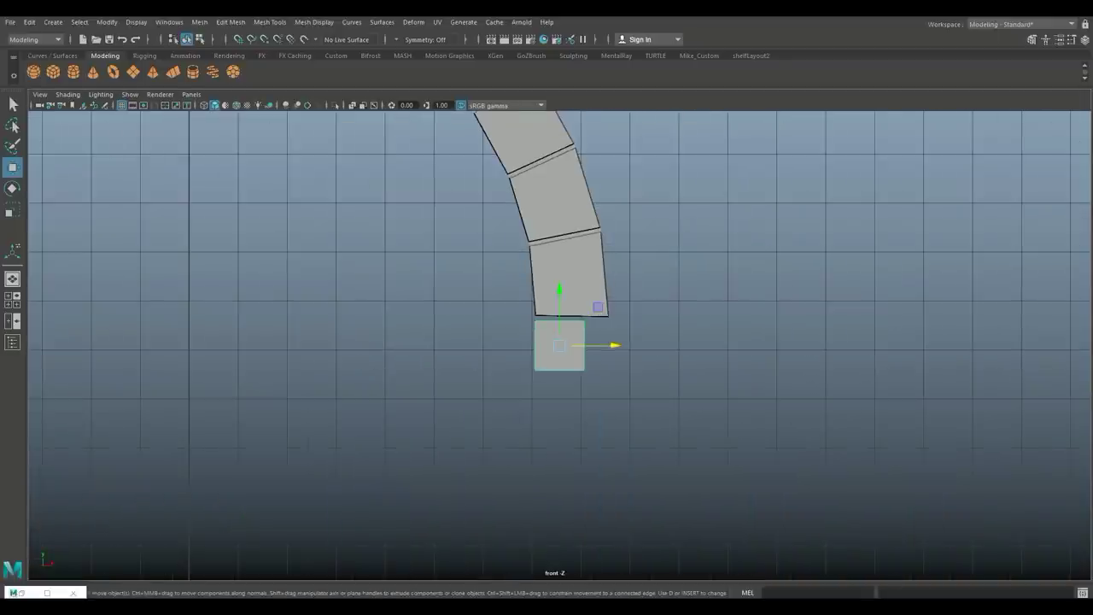
{"action": "key", "text": "r"}
{"action": "left_click_drag", "start_coordinate": [559, 346], "coordinate": [642, 346]}
{"action": "scroll", "coordinate": [642, 346], "scroll_direction": "down", "scroll_amount": 1}
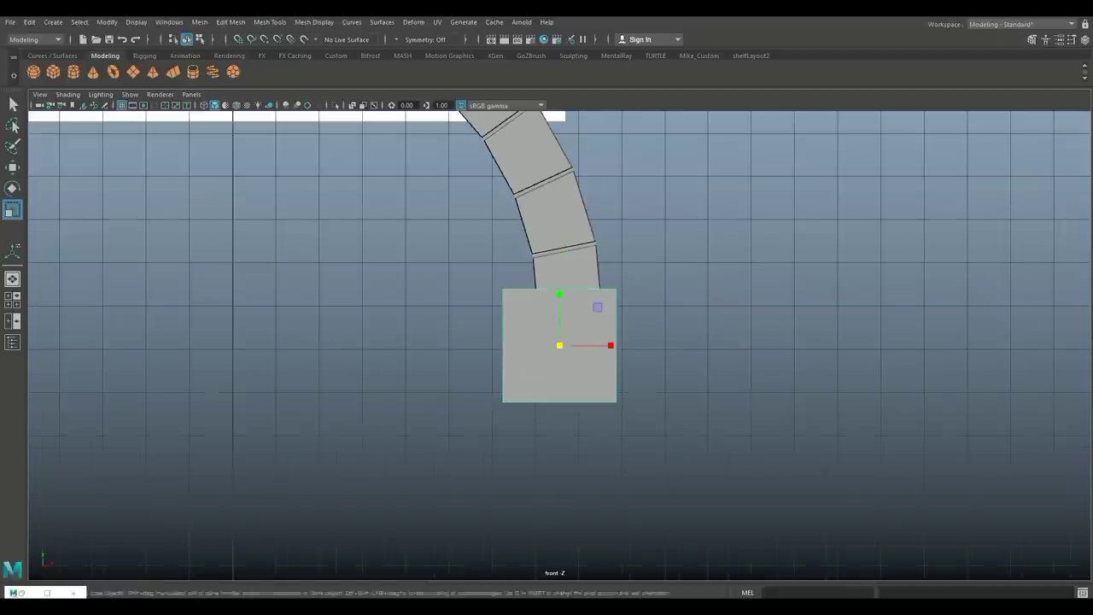
Examine the cube's depth and alignment against the arch foot in the perspective and top views
{"action": "left_click", "coordinate": [12, 300]}
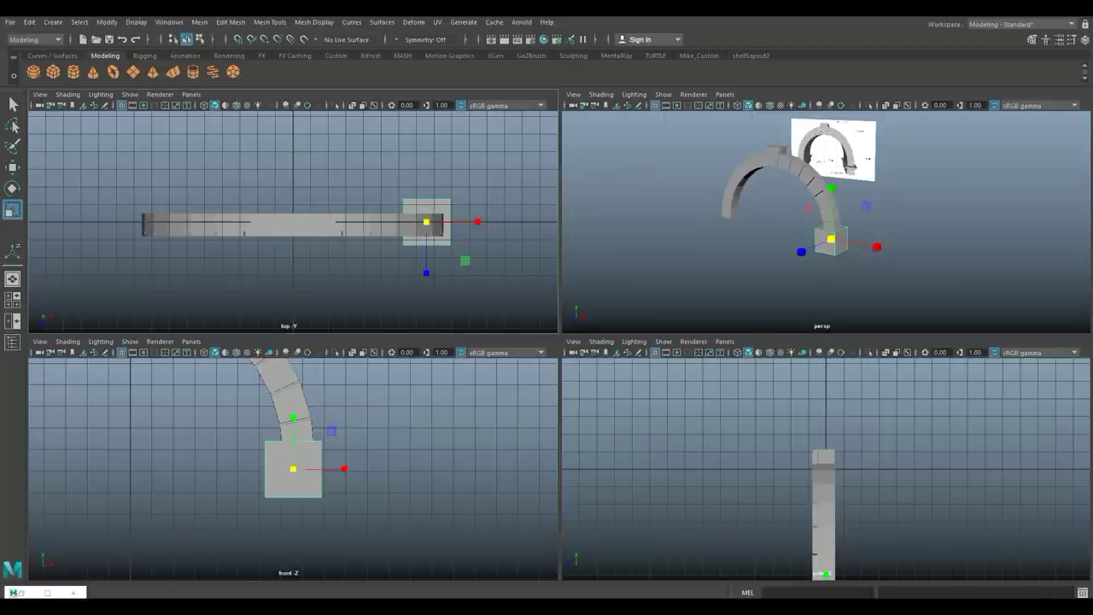
{"action": "key", "text": "space"}
{"action": "scroll", "coordinate": [769, 282], "scroll_direction": "down", "scroll_amount": 3}
{"action": "left_click_drag", "start_coordinate": [769, 282], "coordinate": [662, 295], "text": "alt"}
{"action": "scroll", "coordinate": [662, 295], "scroll_direction": "up", "scroll_amount": 2}
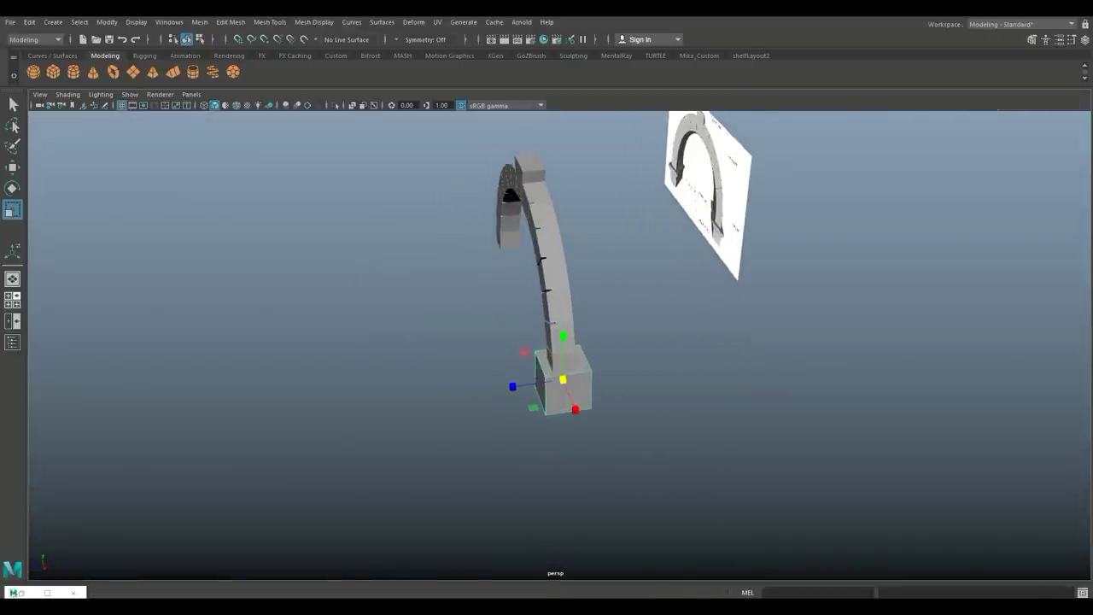
{"action": "key", "text": "space"}
{"action": "key", "text": "space"}
{"action": "key", "text": "f"}
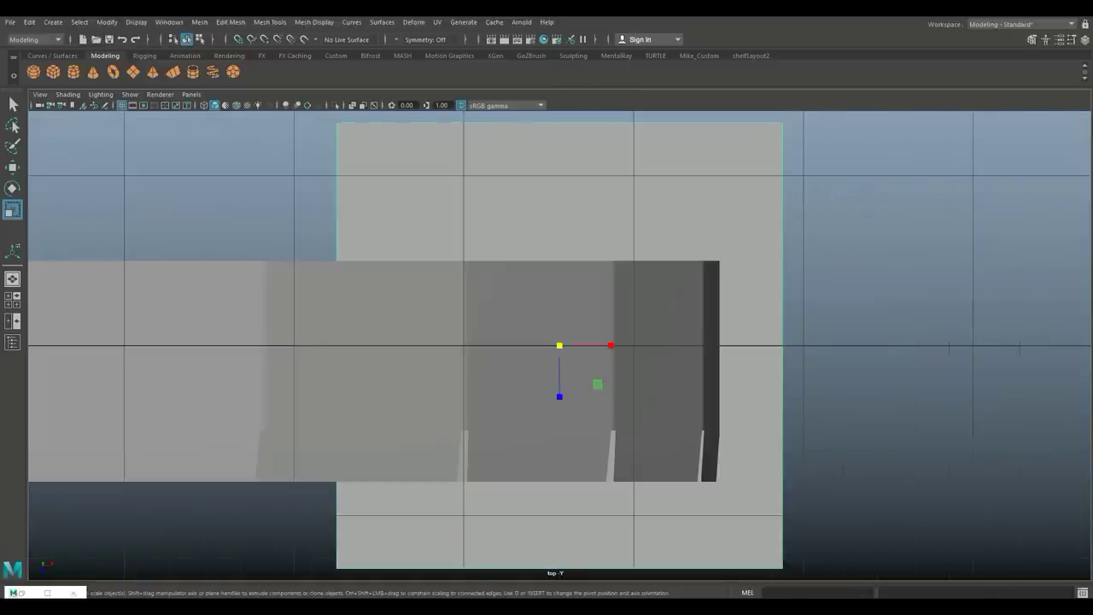
{"action": "scroll", "coordinate": [560, 345], "scroll_direction": "down", "scroll_amount": 6}
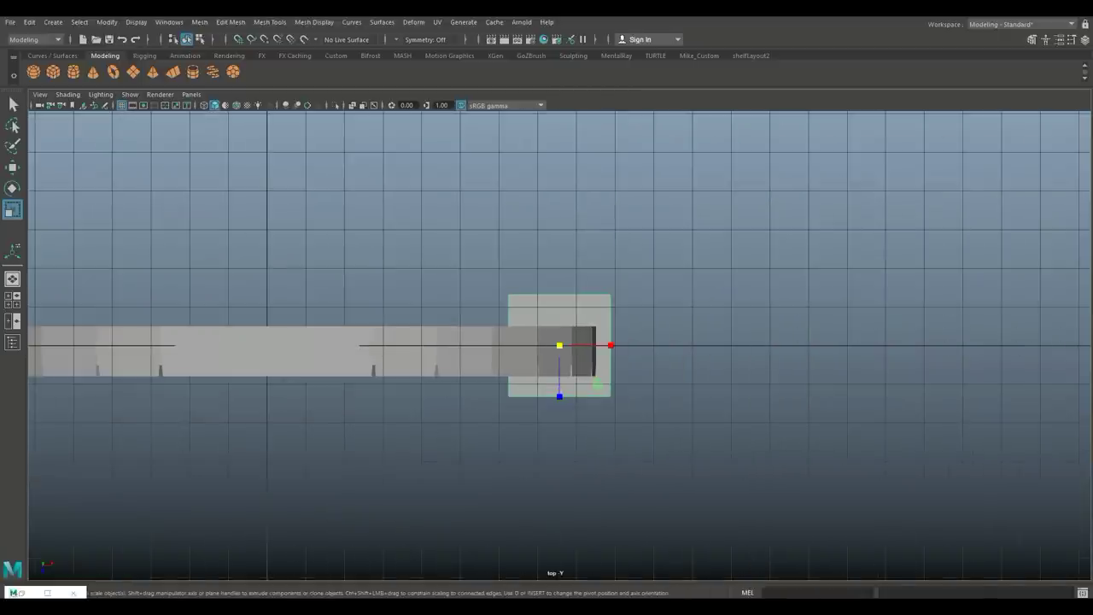
{"action": "left_click", "coordinate": [444, 351]}
{"action": "scroll", "coordinate": [559, 345], "scroll_direction": "down", "scroll_amount": 3}
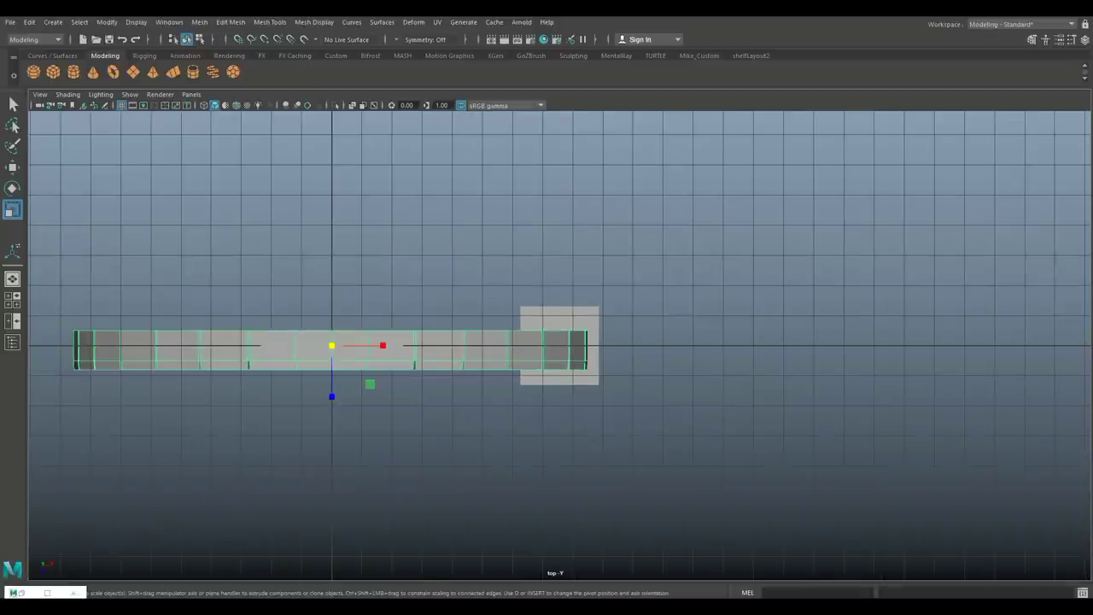
Reselect the cube and move it with grid snapping to the grid origin at the arch's center in the top view
{"action": "left_click", "coordinate": [559, 319]}
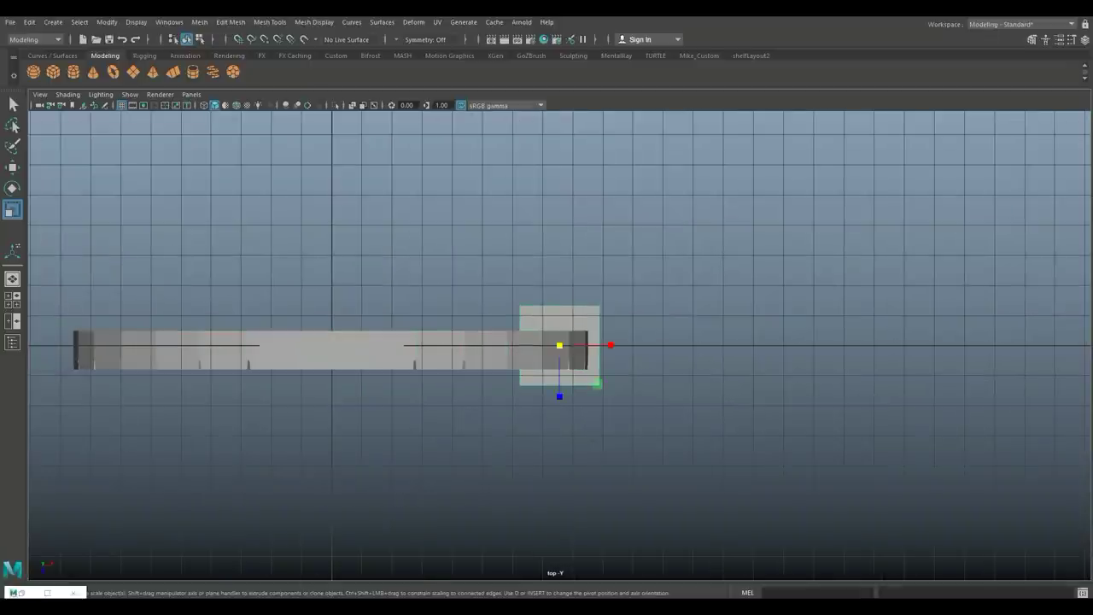
{"action": "key", "text": "w"}
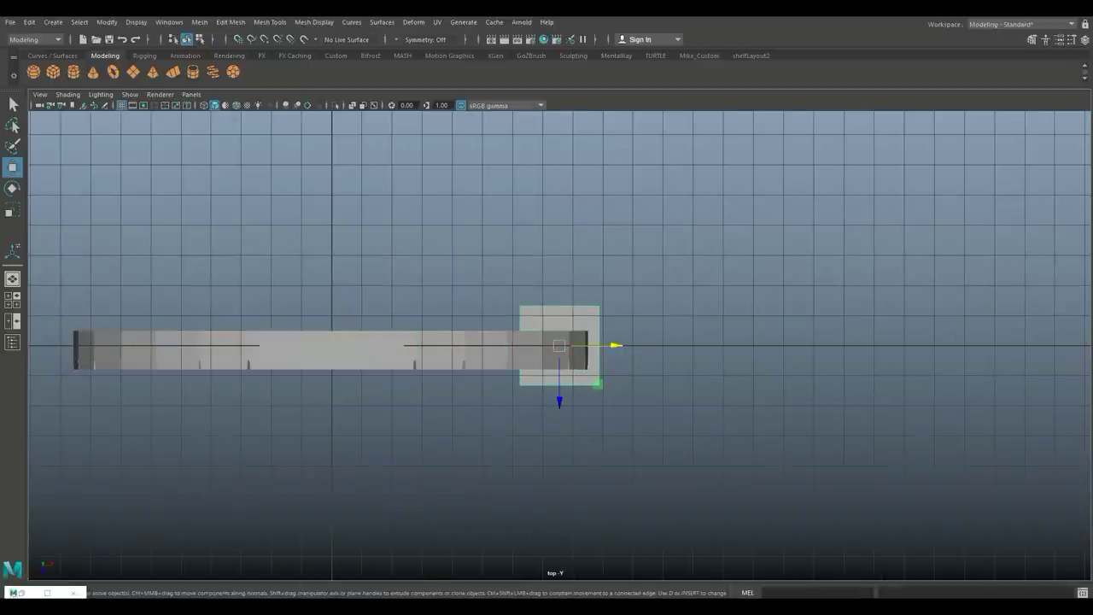
{"action": "left_click_drag", "start_coordinate": [559, 345], "coordinate": [332, 345]}
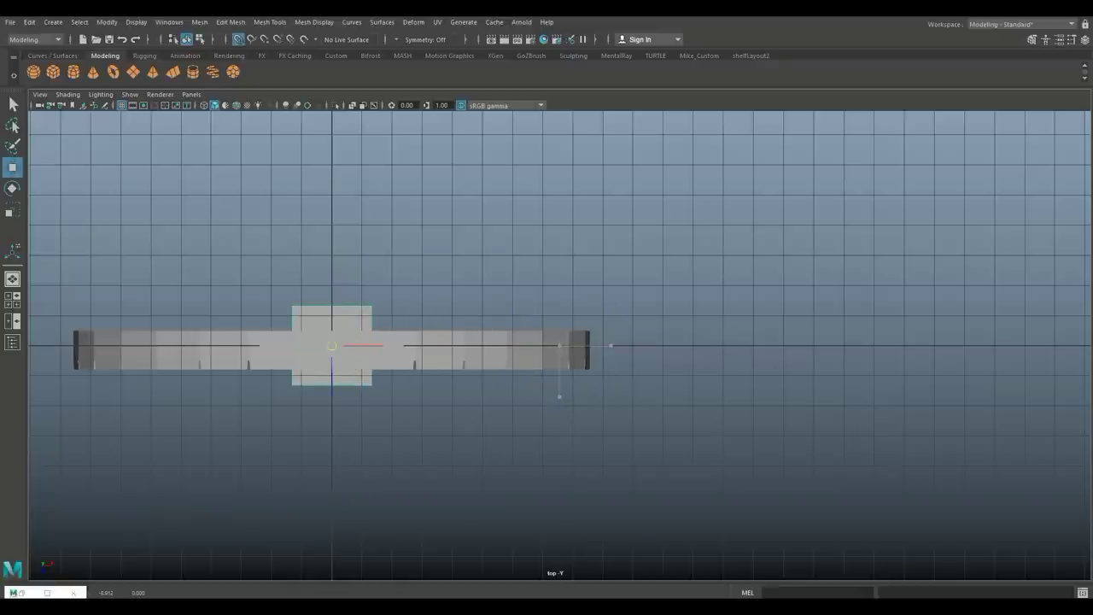
Select the arch and move it with grid snapping onto the grid origin in the top view
{"action": "left_click", "coordinate": [402, 357]}
{"action": "key", "text": "x"}
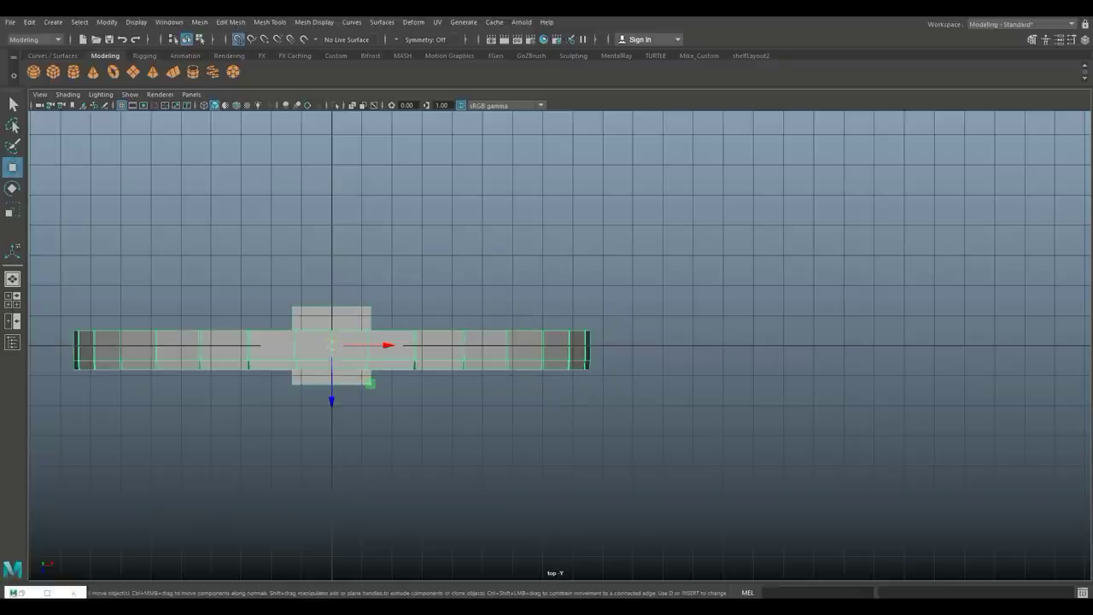
{"action": "left_click_drag", "start_coordinate": [331, 346], "coordinate": [332, 345]}
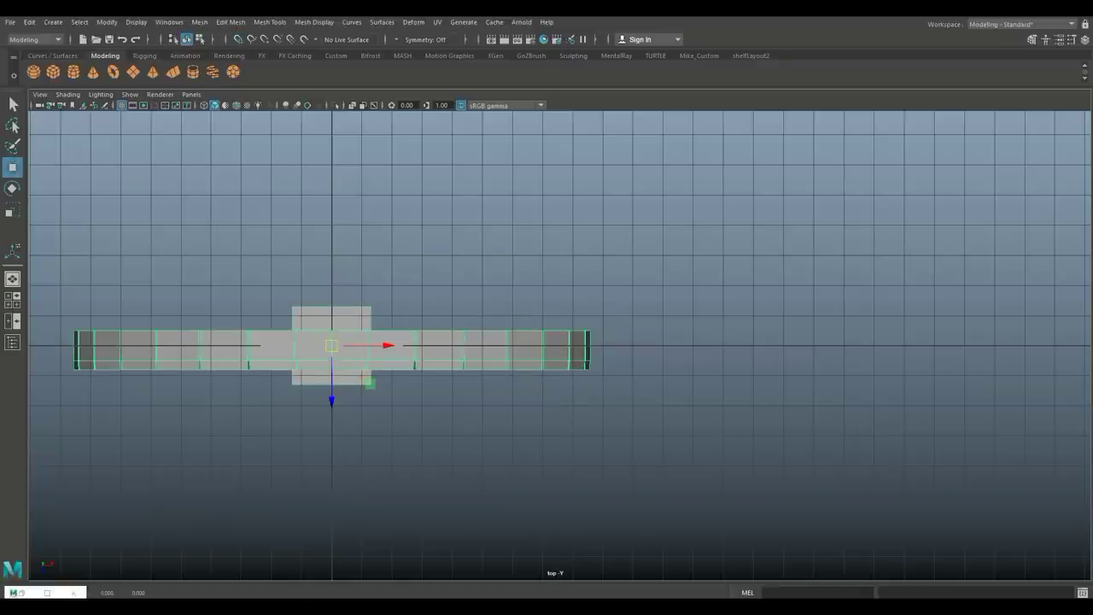
Select the cube and move it along the X axis until it sits centred beneath the arch's right foot
{"action": "left_click", "coordinate": [333, 318]}
{"action": "left_click_drag", "start_coordinate": [389, 346], "coordinate": [565, 344]}
{"action": "key", "text": "r"}
{"action": "key", "text": "space"}
{"action": "key", "text": "space"}
{"action": "key", "text": "w"}
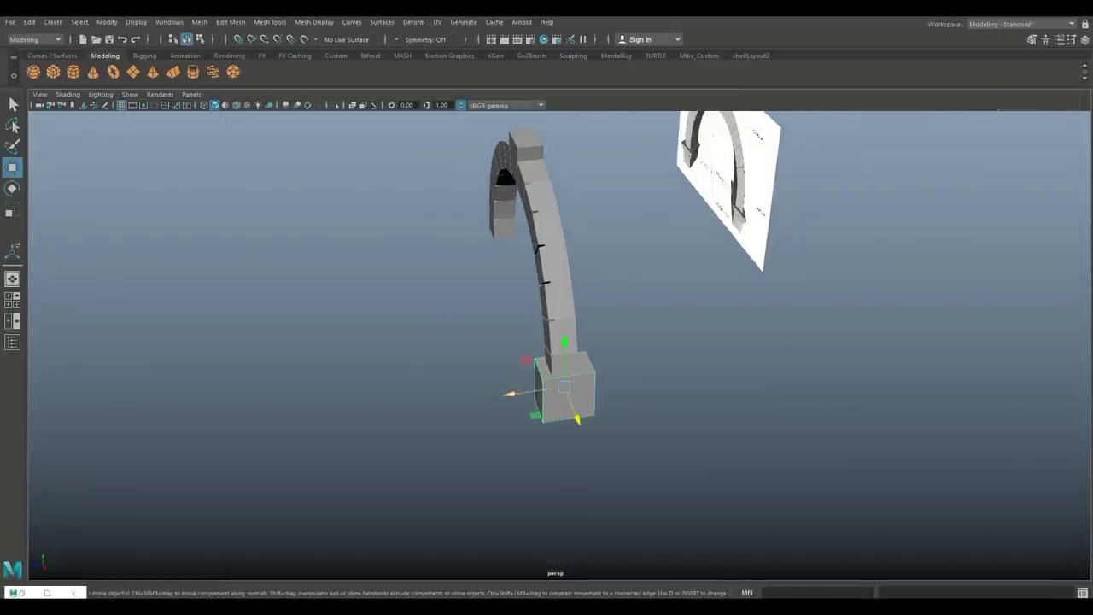
{"action": "left_click_drag", "start_coordinate": [510, 394], "coordinate": [639, 363]}
Scale the cube along the X axis until it overhangs both sides of the arch foot
{"action": "scroll", "coordinate": [502, 394], "scroll_direction": "up", "scroll_amount": 6}
{"action": "middle_click_drag", "start_coordinate": [639, 363], "coordinate": [524, 327], "text": "alt"}
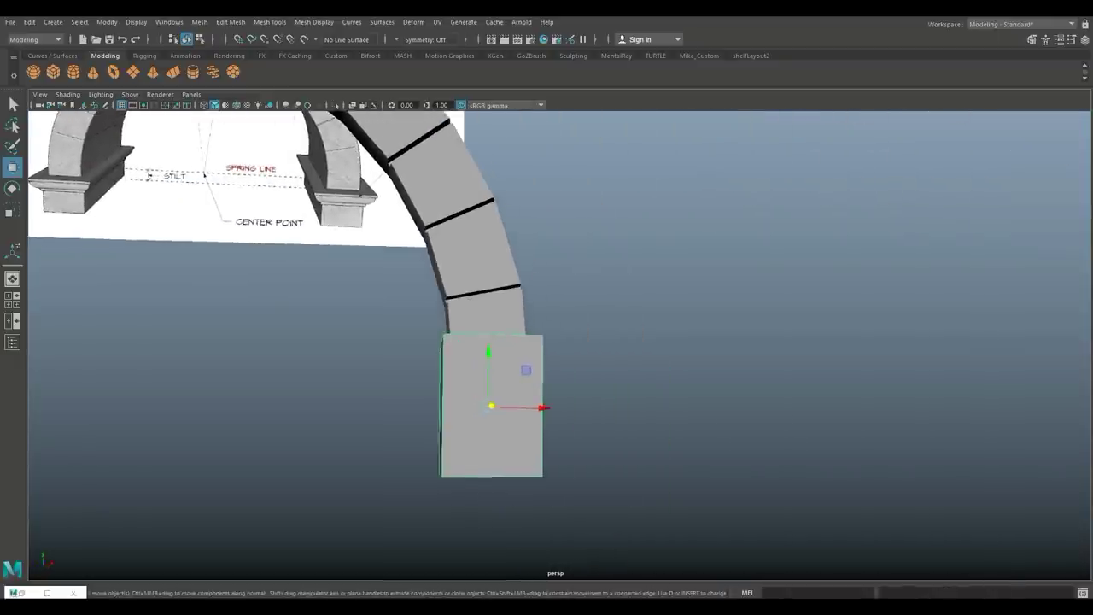
{"action": "left_click_drag", "start_coordinate": [523, 327], "coordinate": [519, 367], "text": "alt"}
{"action": "key", "text": "r"}
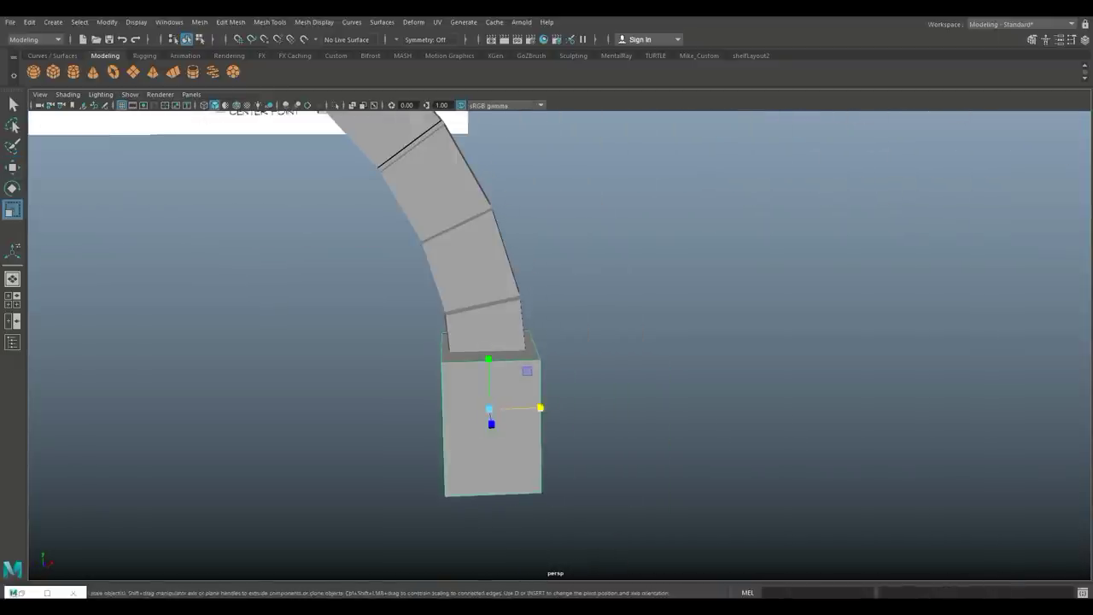
{"action": "left_click_drag", "start_coordinate": [540, 408], "coordinate": [554, 407]}
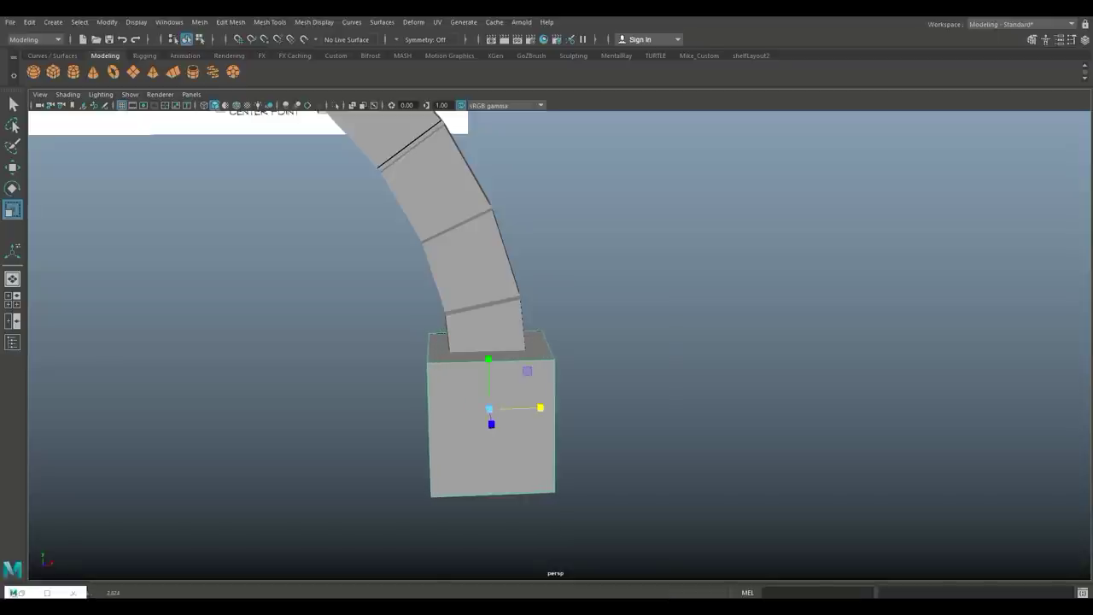
Insert a horizontal edge loop around the cube near its upper edge to separate a thin cap from the body
{"action": "left_click", "coordinate": [230, 22]}
{"action": "mouse_move", "coordinate": [270, 22]}
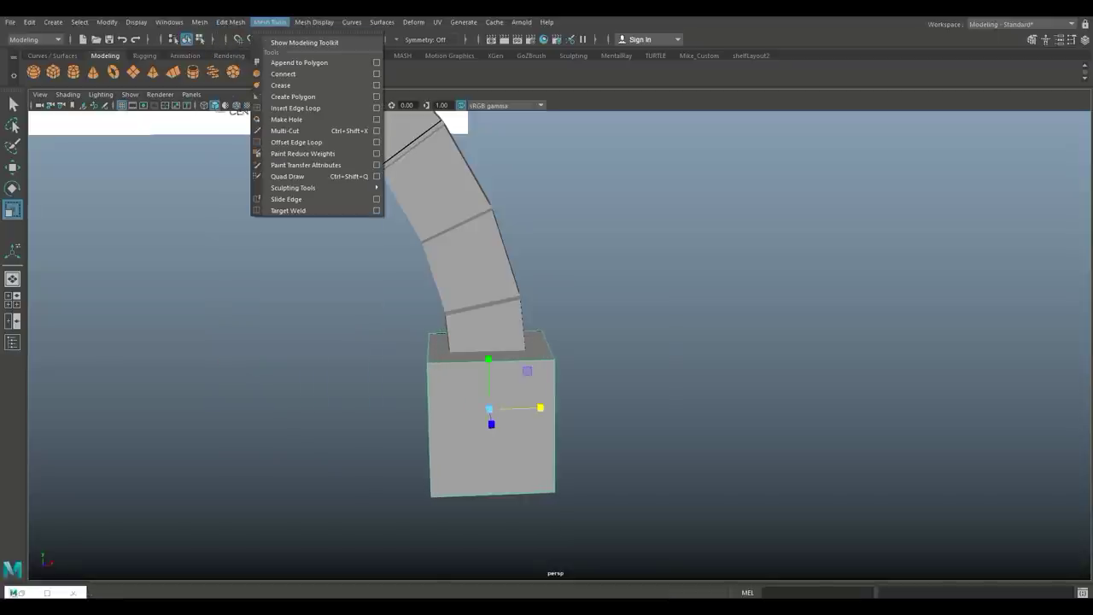
{"action": "left_click", "coordinate": [290, 108]}
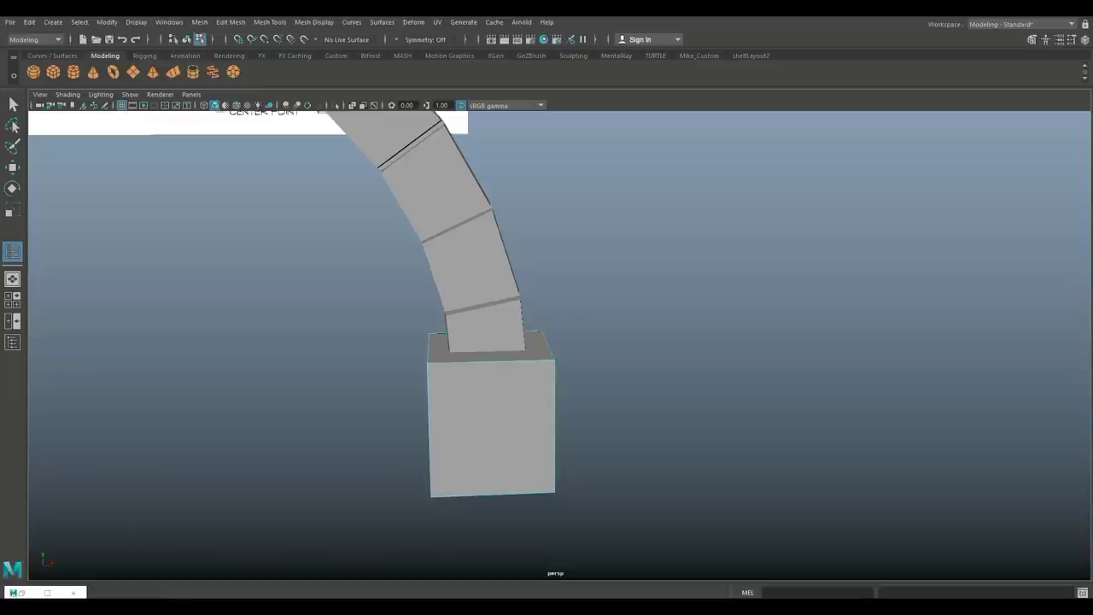
{"action": "left_click", "coordinate": [47, 593]}
{"action": "left_click", "coordinate": [554, 384]}
{"action": "key", "text": "q"}
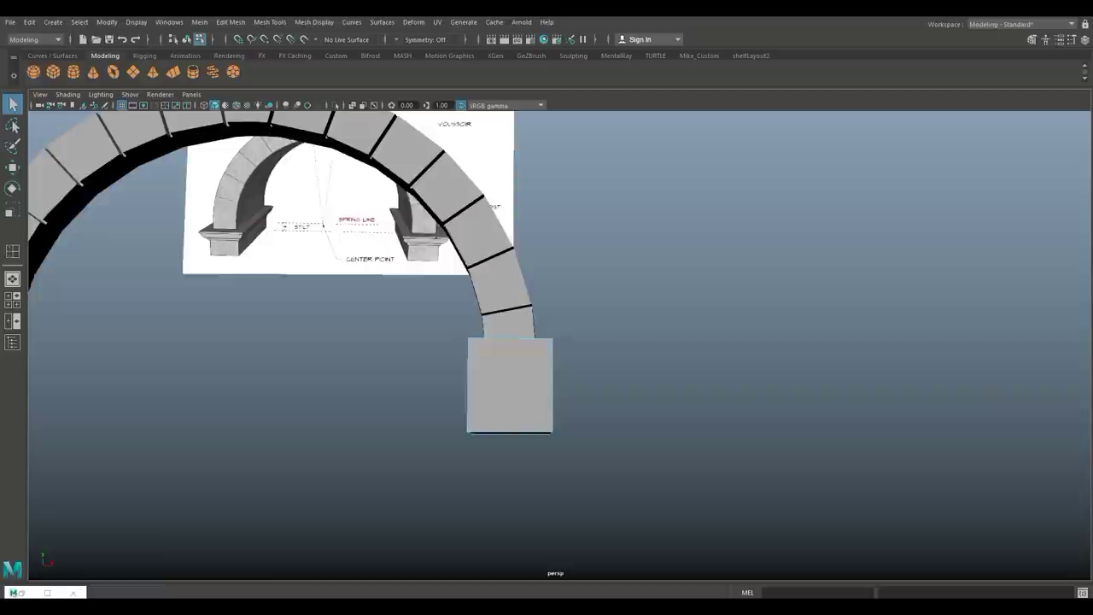
{"action": "left_click_drag", "start_coordinate": [512, 385], "coordinate": [517, 385], "text": "alt"}
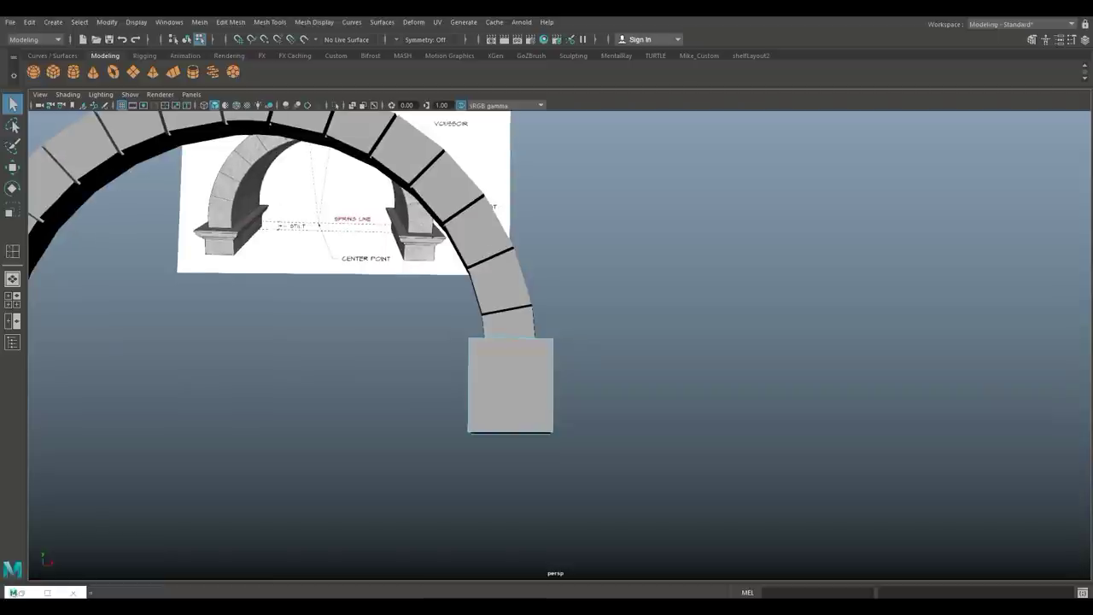
Extrude the cube's faces below the edge loop and scale them down uniformly to form a narrower body under the cap
{"action": "right_click_drag", "start_coordinate": [519, 360], "coordinate": [514, 296]}
{"action": "left_click_drag", "start_coordinate": [631, 513], "coordinate": [629, 513]}
{"action": "key", "text": "ctrl+e"}
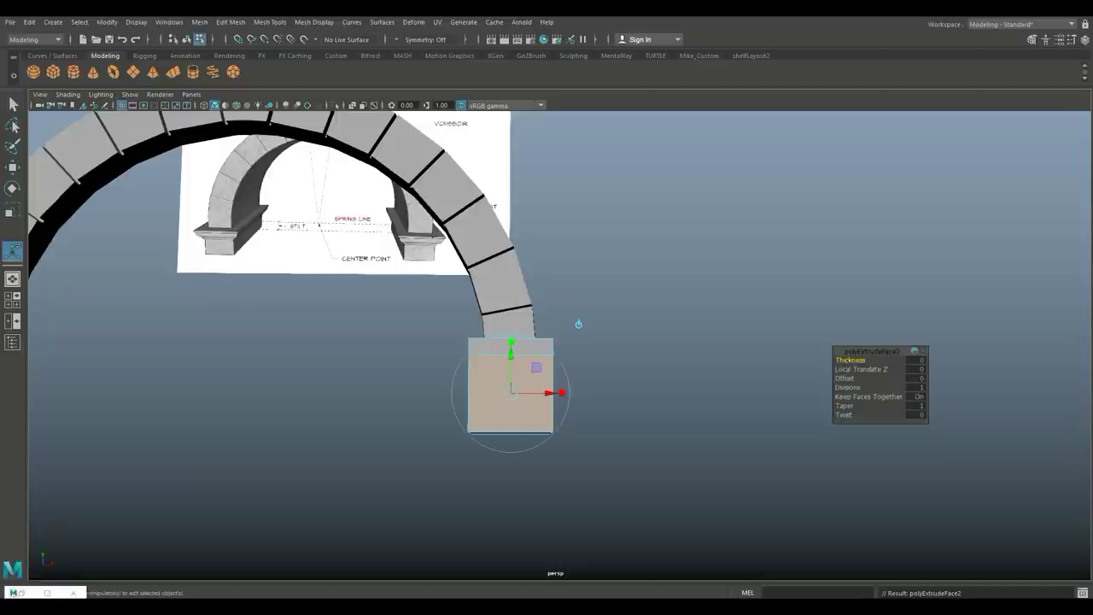
{"action": "key", "text": "r"}
{"action": "left_click_drag", "start_coordinate": [510, 396], "coordinate": [483, 434]}
{"action": "right_click_drag", "start_coordinate": [482, 434], "coordinate": [564, 436], "text": "alt"}
{"action": "left_click_drag", "start_coordinate": [564, 436], "coordinate": [585, 384], "text": "alt"}
{"action": "middle_click_drag", "start_coordinate": [585, 384], "coordinate": [611, 387], "text": "alt"}
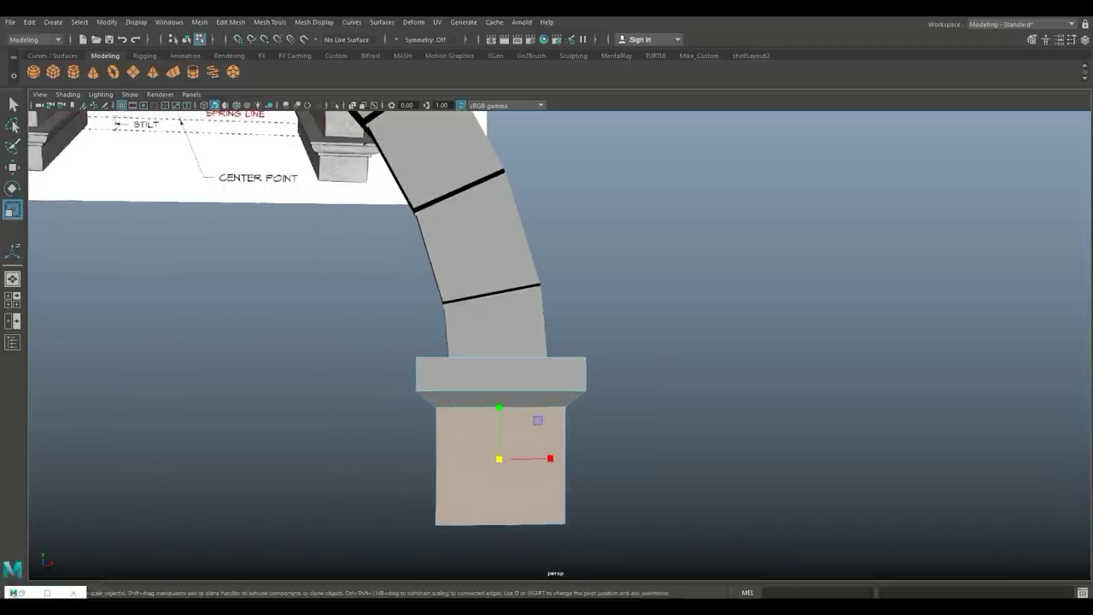
{"action": "mouse_move", "coordinate": [611, 388]}
{"action": "left_mouse_down", "text": "alt"}
{"action": "mouse_move", "coordinate": [645, 388]}
{"action": "mouse_move", "coordinate": [621, 388]}
{"action": "left_mouse_up", "text": "alt"}
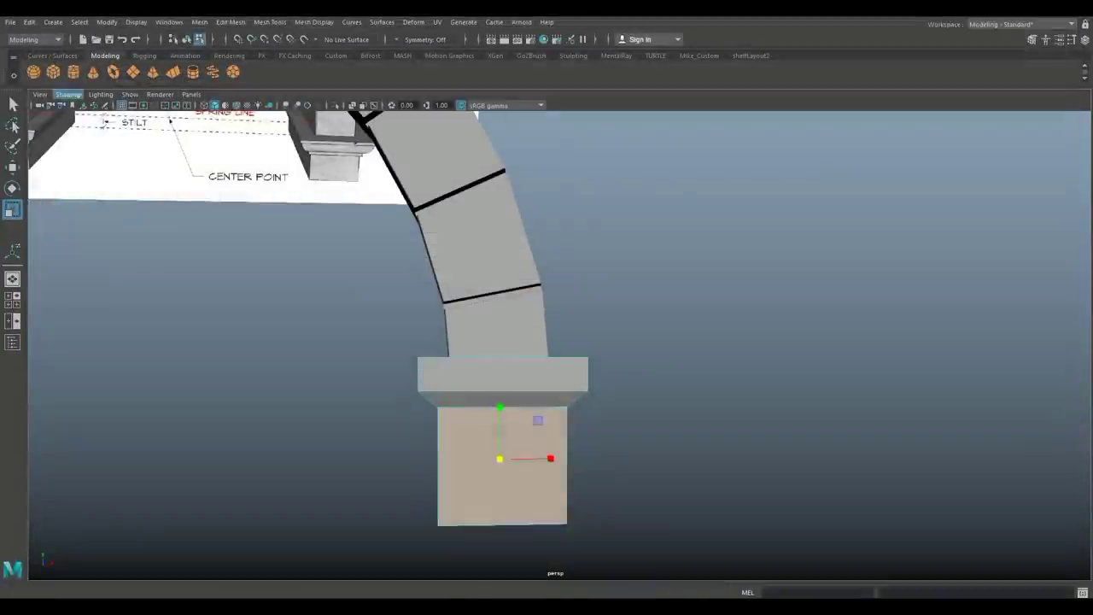
Insert three horizontal edge loops around the impost's cap to divide it into thin bands
{"action": "left_click", "coordinate": [230, 21]}
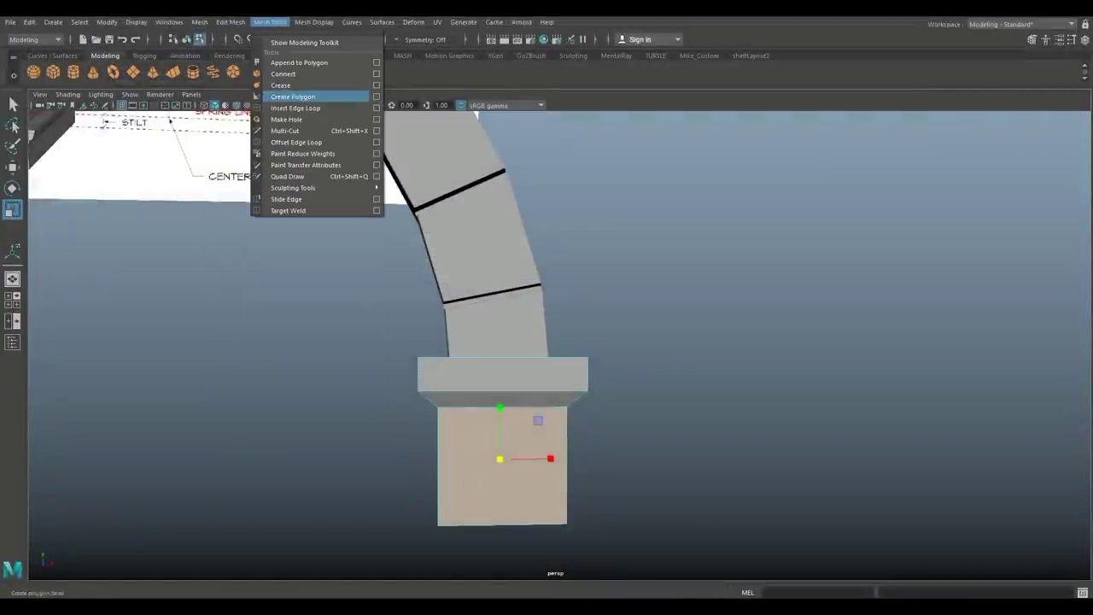
{"action": "left_click", "coordinate": [294, 108]}
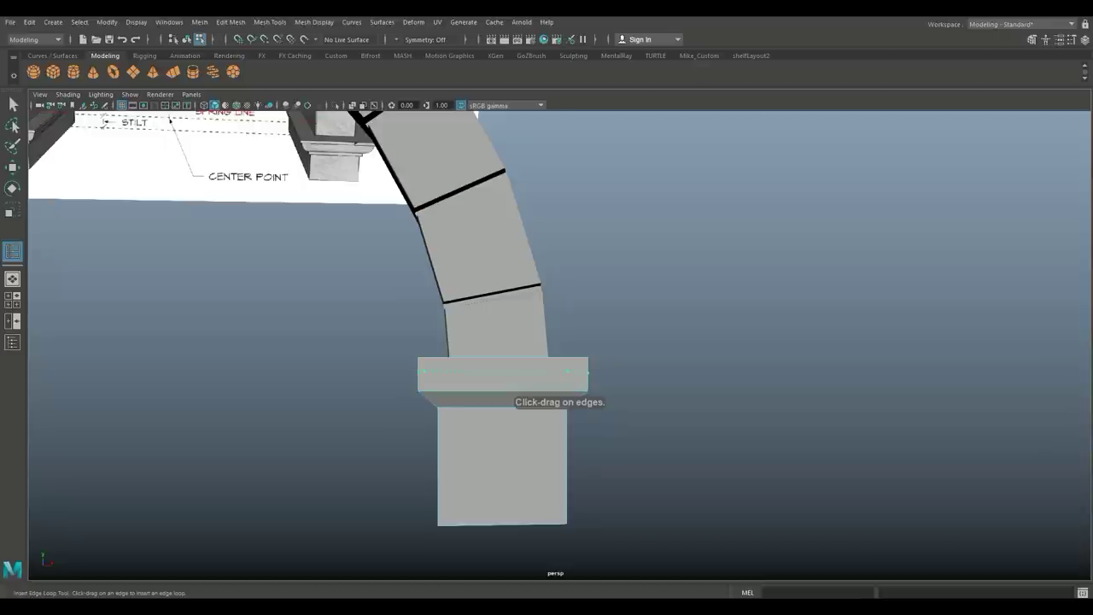
{"action": "left_click", "coordinate": [588, 373]}
{"action": "left_click", "coordinate": [587, 381]}
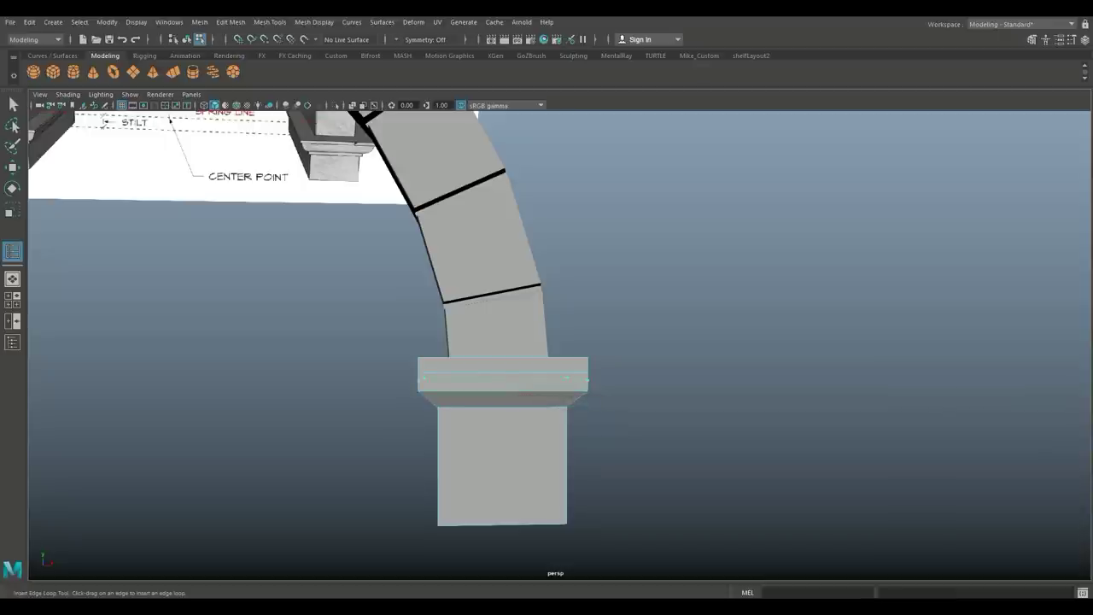
{"action": "left_click", "coordinate": [588, 380]}
{"action": "key", "text": "q"}
Extrude the face ring of the cap's uppermost band and scale it outward into a projecting ledge
{"action": "scroll", "coordinate": [512, 381], "scroll_direction": "up", "scroll_amount": 3}
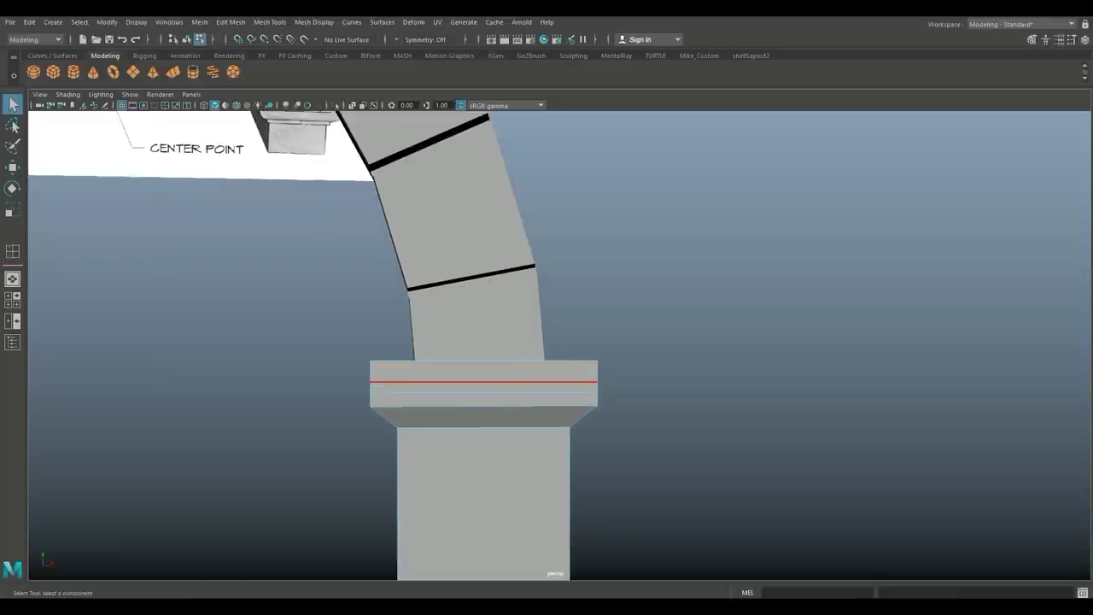
{"action": "left_click_drag", "start_coordinate": [512, 381], "coordinate": [547, 390], "text": "alt"}
{"action": "right_click_drag", "start_coordinate": [413, 268], "coordinate": [414, 299]}
{"action": "left_click", "coordinate": [513, 372]}
{"action": "double_click", "coordinate": [386, 368], "text": "shift"}
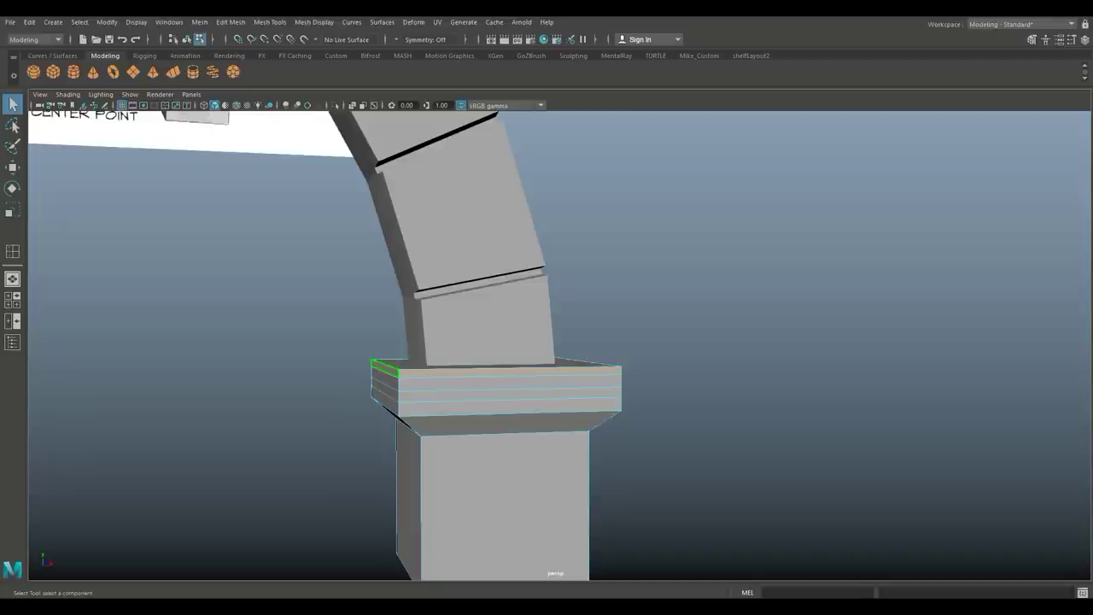
{"action": "key", "text": "ctrl+e"}
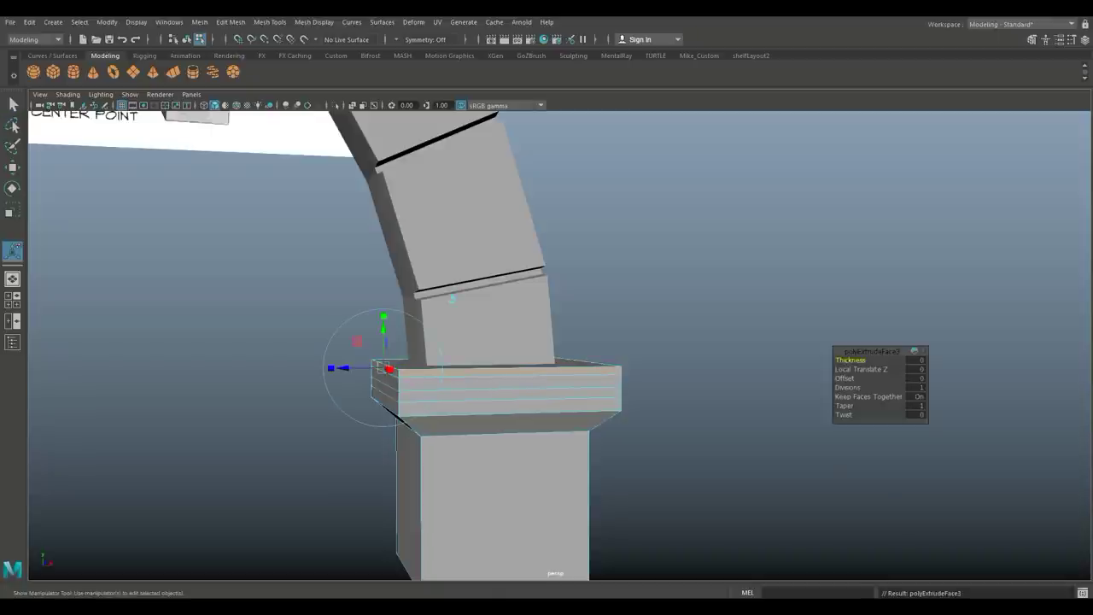
{"action": "key", "text": "r"}
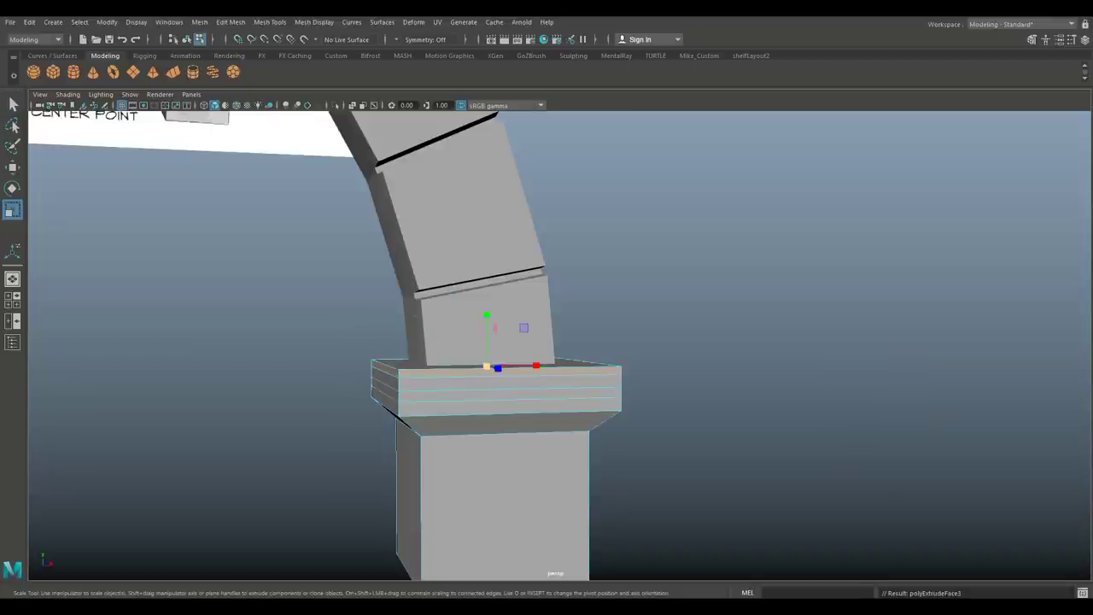
{"action": "left_click_drag", "start_coordinate": [487, 366], "coordinate": [500, 366]}
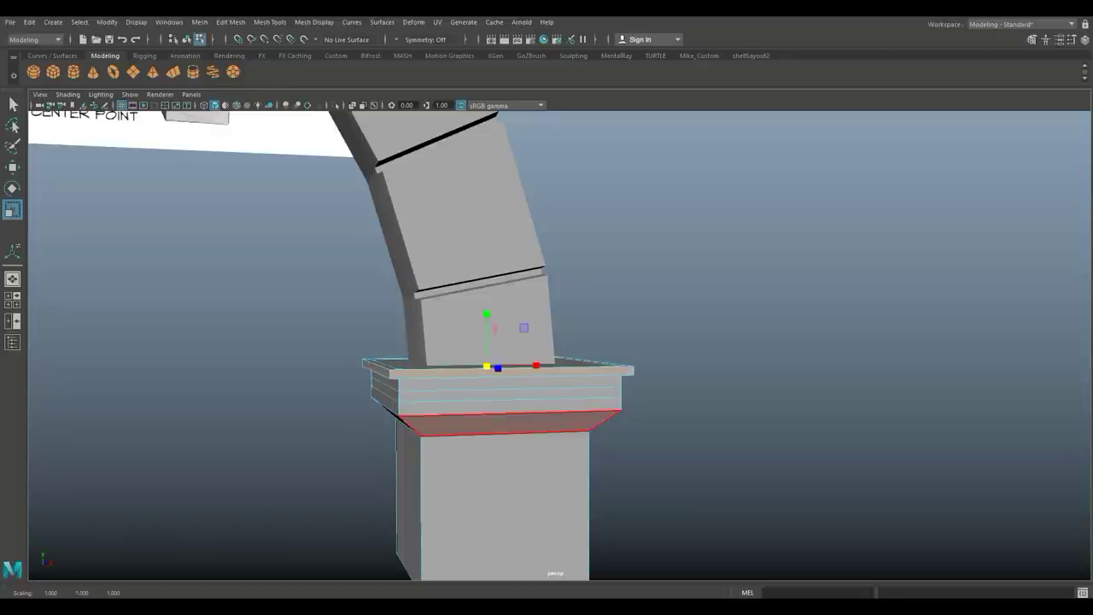
Extrude the face ring of the cap's third band from the top and scale it inward into a recessed groove
{"action": "double_click", "coordinate": [508, 398]}
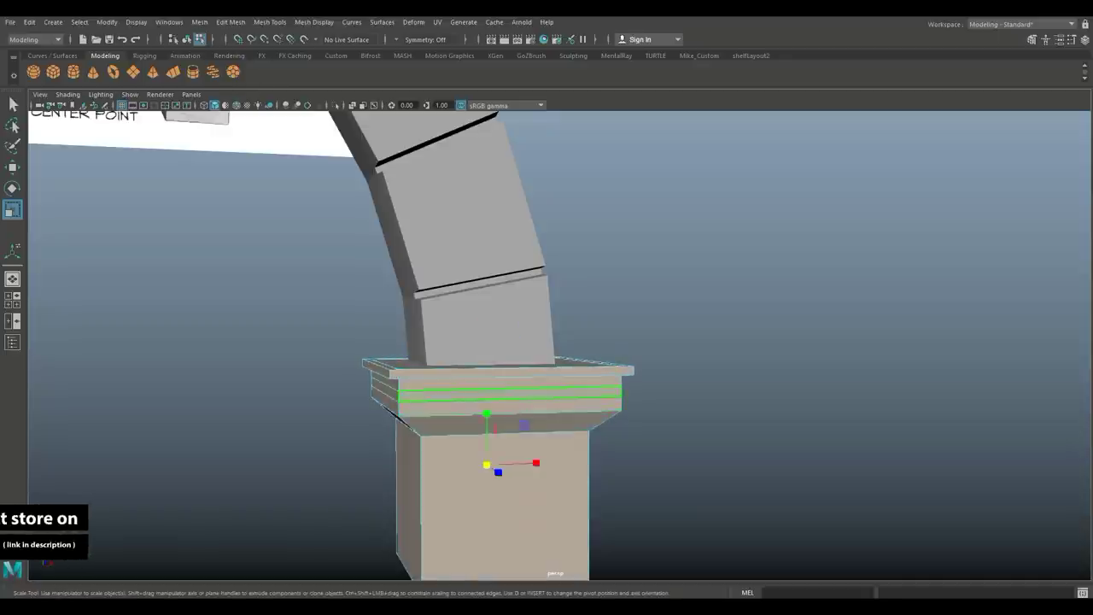
{"action": "left_click", "coordinate": [508, 395]}
{"action": "double_click", "coordinate": [385, 389], "text": "shift"}
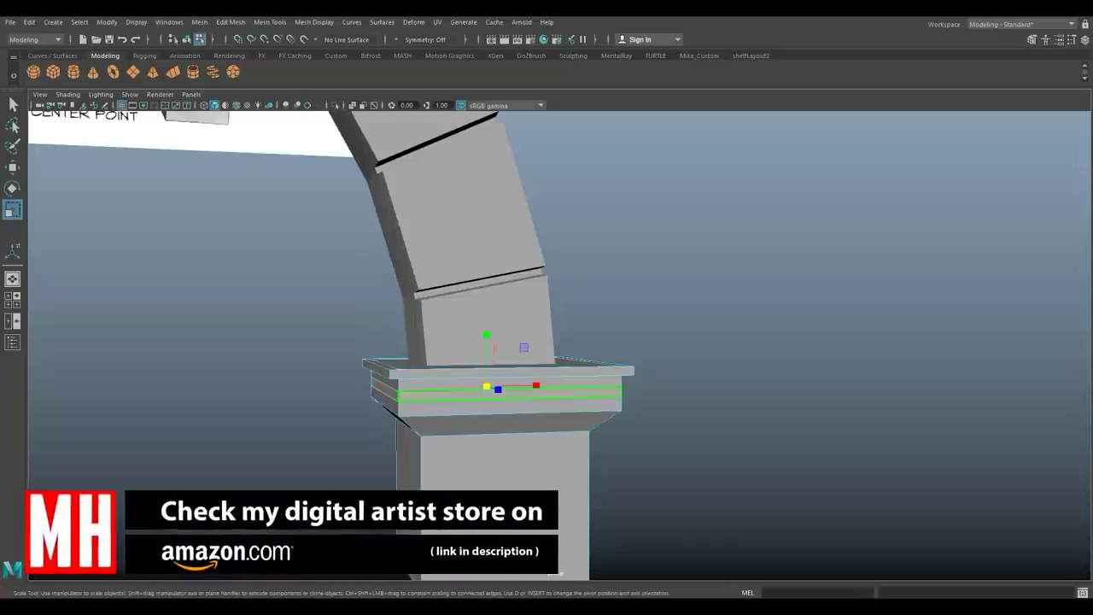
{"action": "key", "text": "ctrl+e"}
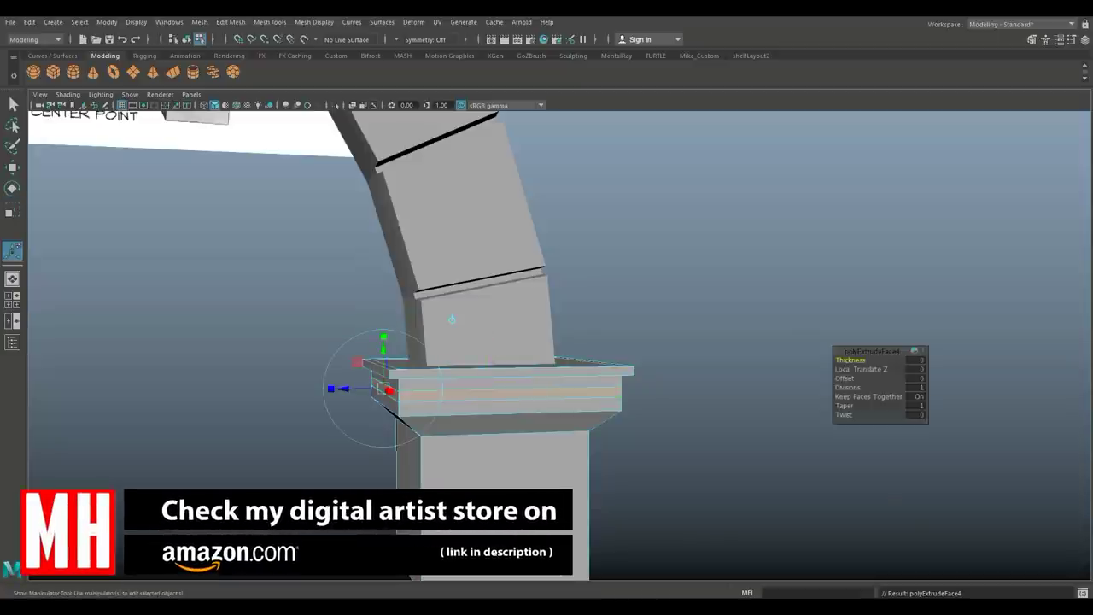
{"action": "key", "text": "r"}
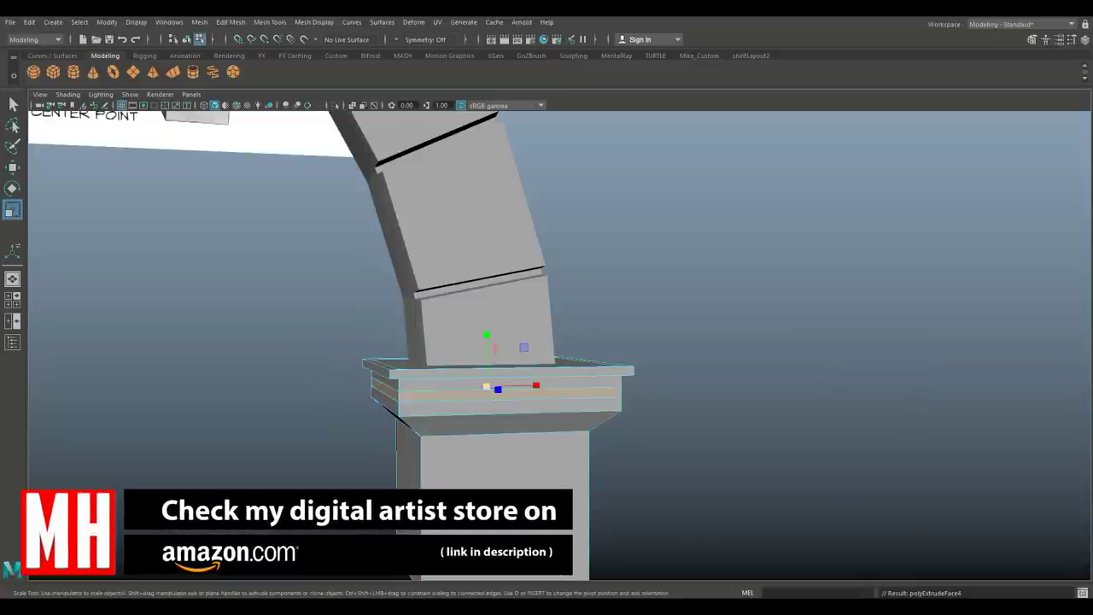
{"action": "left_click_drag", "start_coordinate": [487, 386], "coordinate": [481, 386]}
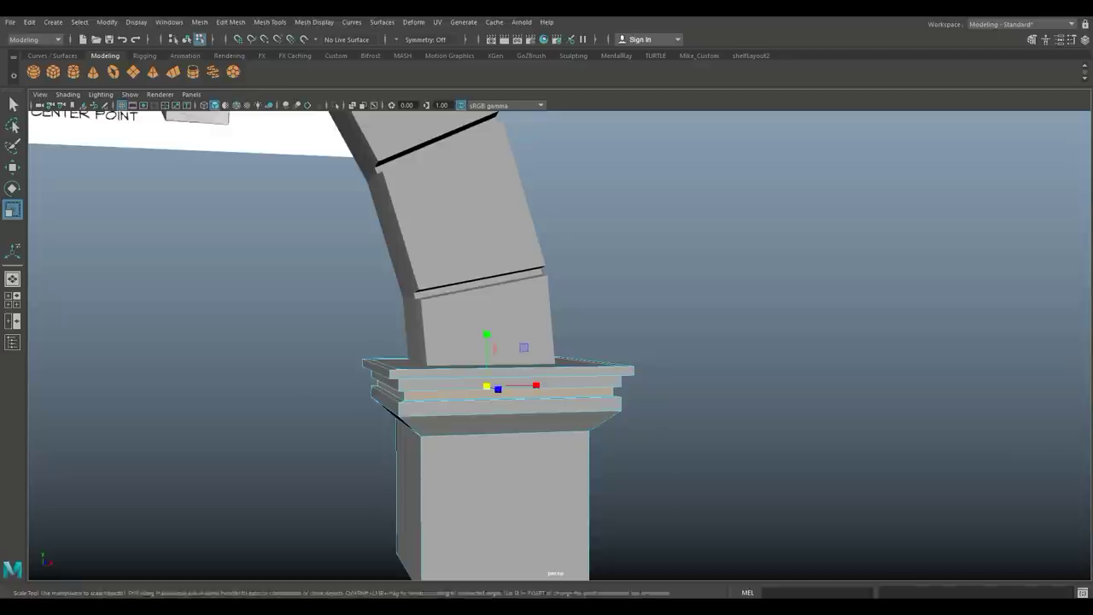
Bevel the bottom edges of the impost's body with a fraction of 0.05
{"action": "left_click", "coordinate": [726, 384]}
{"action": "right_click_drag", "start_coordinate": [726, 384], "coordinate": [598, 384], "text": "alt"}
{"action": "left_click_drag", "start_coordinate": [598, 385], "coordinate": [523, 343], "text": "alt"}
{"action": "right_click_drag", "start_coordinate": [518, 342], "coordinate": [519, 299]}
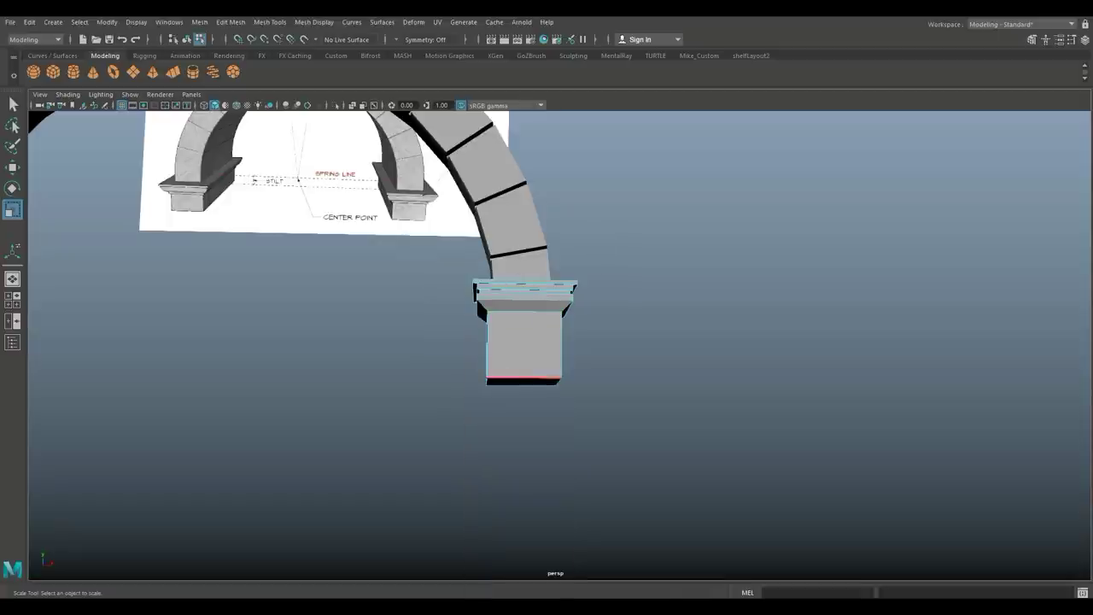
{"action": "left_click", "coordinate": [524, 377]}
{"action": "scroll", "coordinate": [524, 377], "scroll_direction": "up", "scroll_amount": 3}
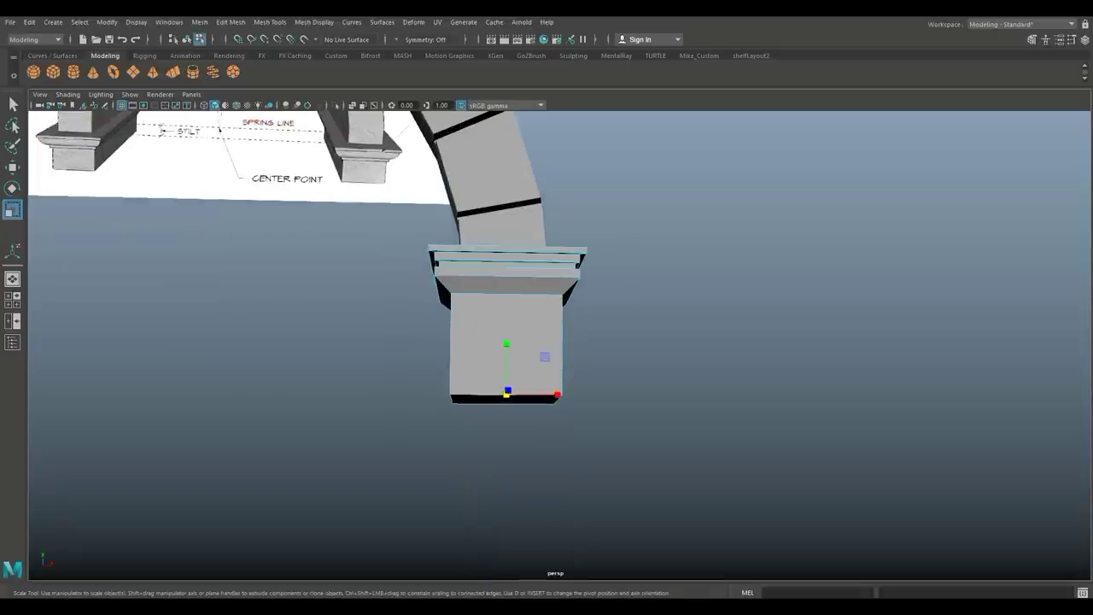
{"action": "left_click", "coordinate": [504, 402], "text": "shift"}
{"action": "scroll", "coordinate": [547, 403], "scroll_direction": "up", "scroll_amount": 4}
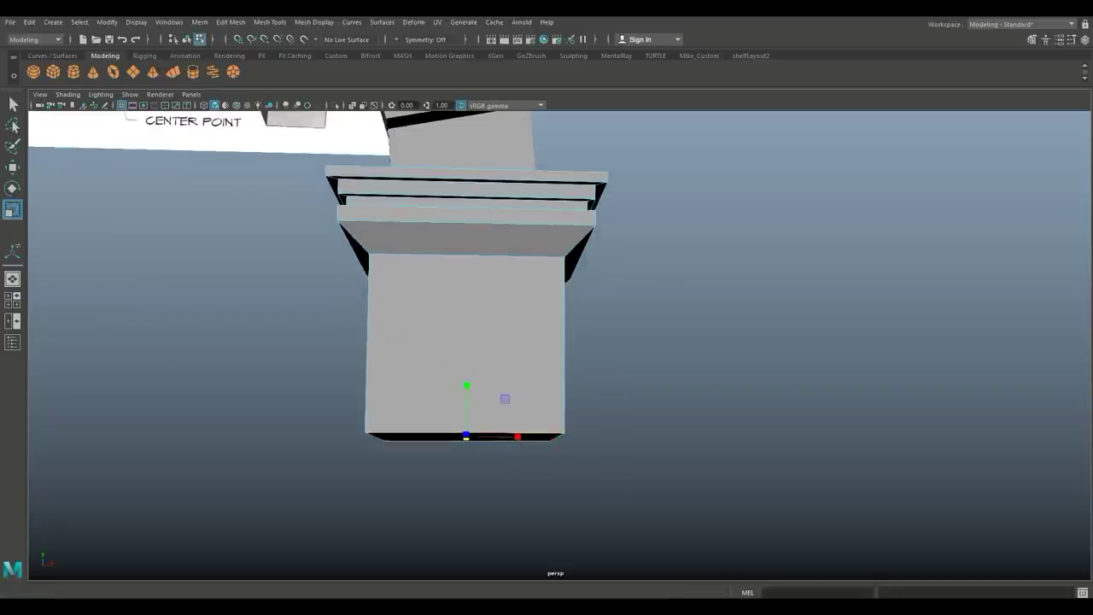
{"action": "left_click", "coordinate": [230, 22]}
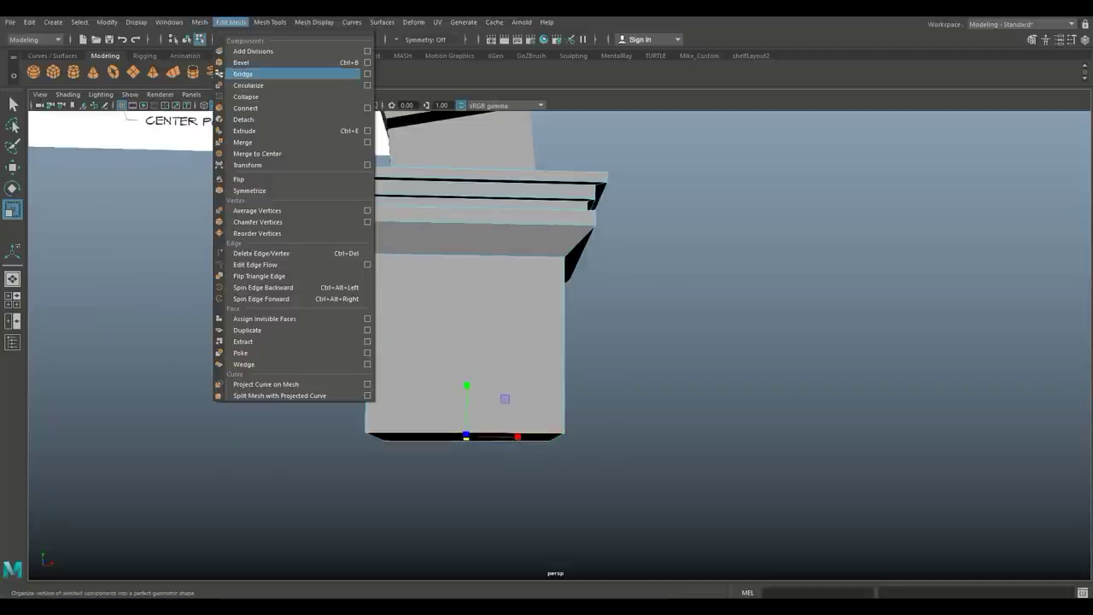
{"action": "left_click", "coordinate": [242, 61]}
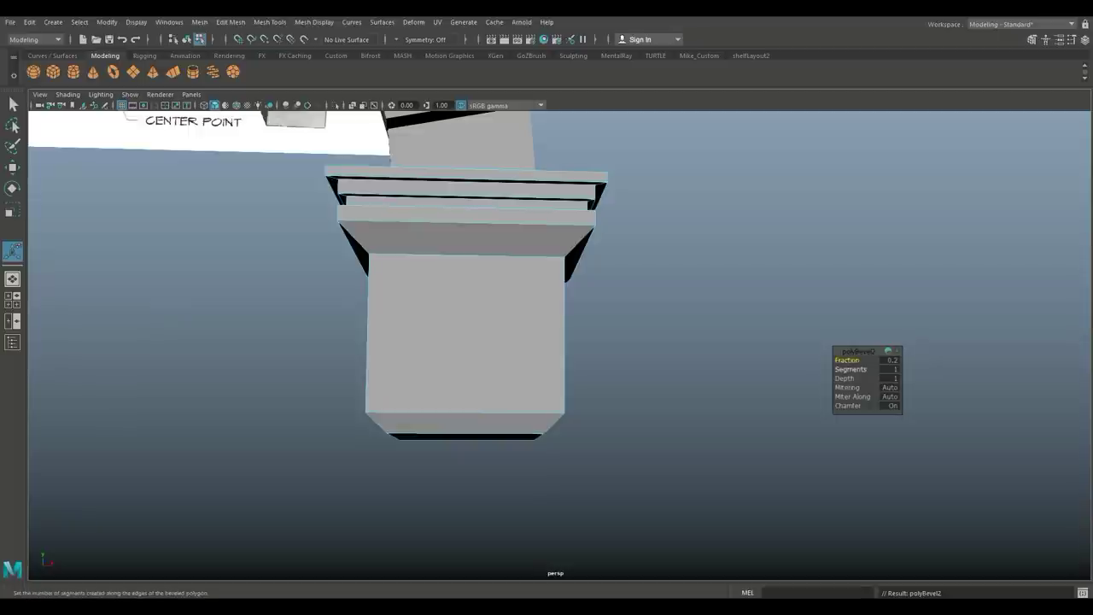
{"action": "left_click", "coordinate": [890, 360]}
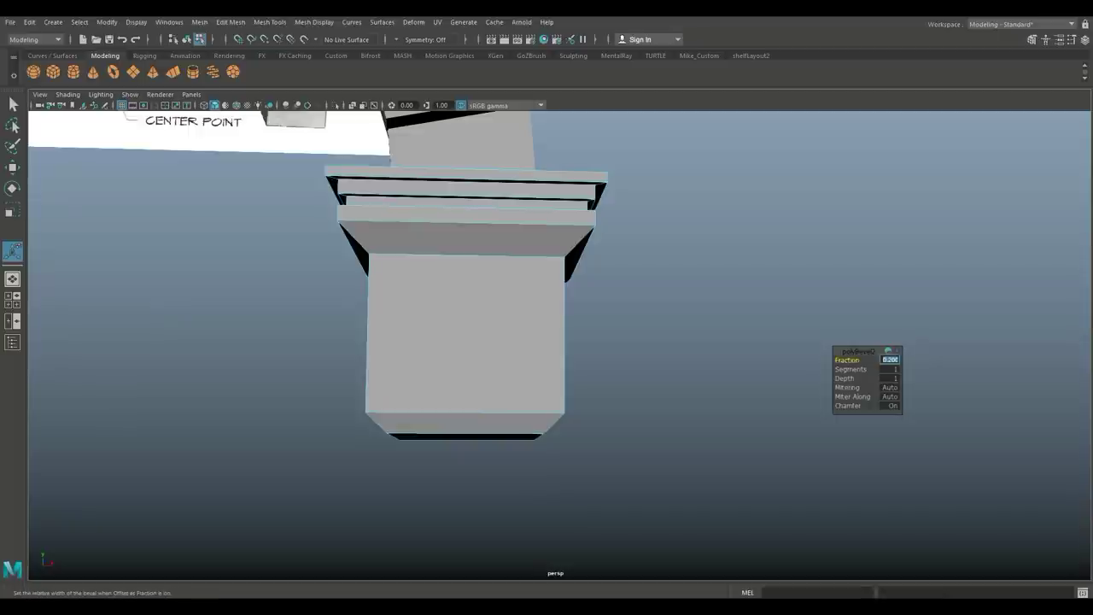
{"action": "key", "text": "Return"}
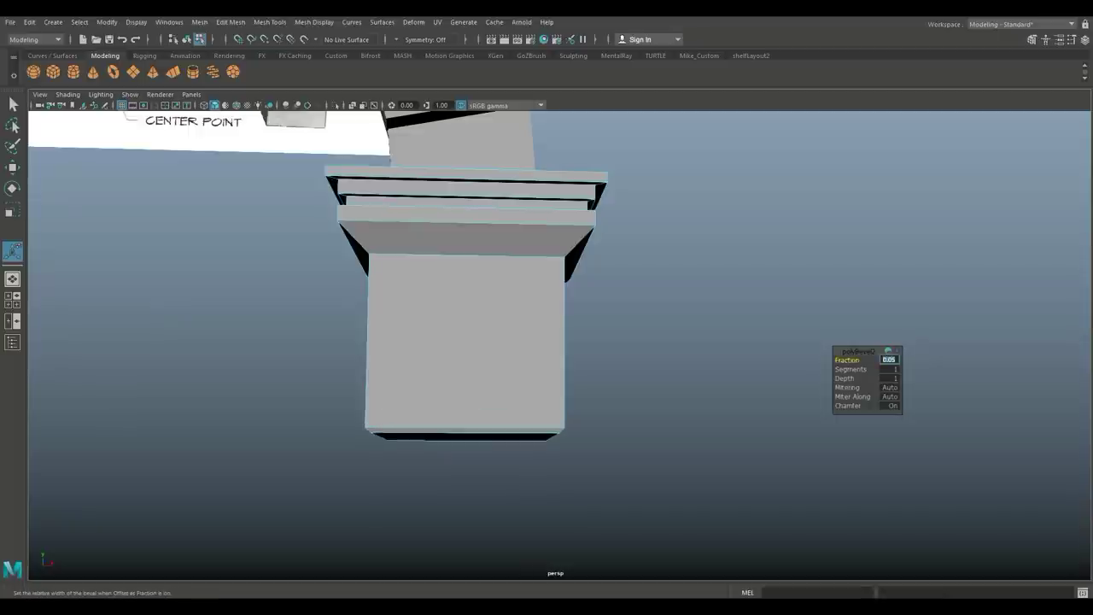
Examine the impost's profile and bevelled underside beneath the arch foot, comparing its shape with the reference image
{"action": "scroll", "coordinate": [560, 345], "scroll_direction": "down", "scroll_amount": 12}
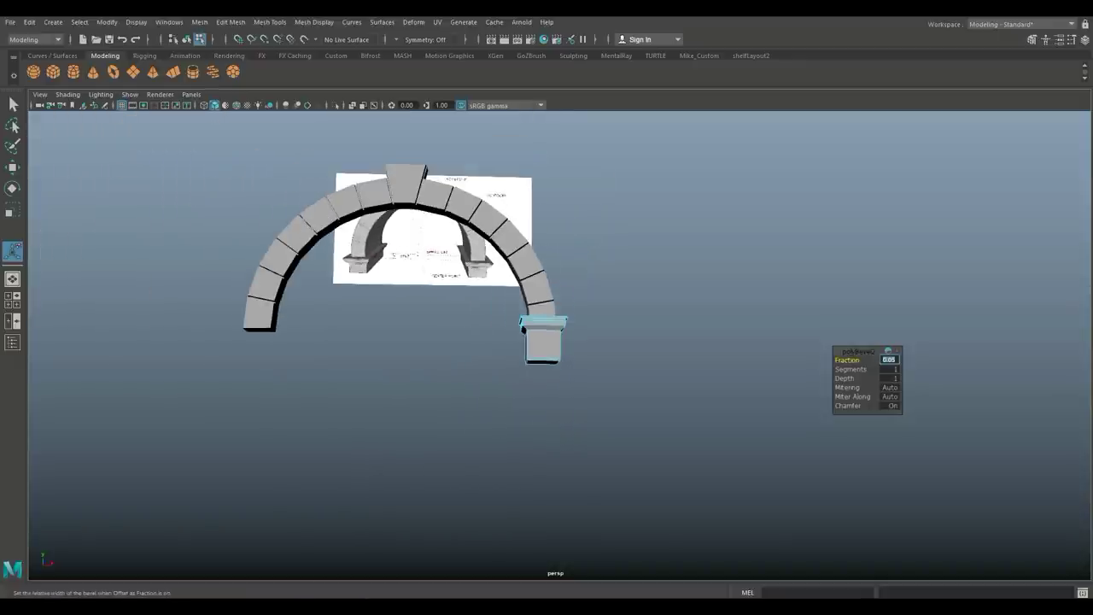
{"action": "scroll", "coordinate": [560, 346], "scroll_direction": "up", "scroll_amount": 3}
{"action": "left_click_drag", "start_coordinate": [560, 345], "coordinate": [495, 363], "text": "alt"}
{"action": "scroll", "coordinate": [560, 345], "scroll_direction": "up", "scroll_amount": 3}
{"action": "middle_click_drag", "start_coordinate": [559, 345], "coordinate": [580, 305], "text": "alt"}
{"action": "scroll", "coordinate": [573, 323], "scroll_direction": "up", "scroll_amount": 1}
{"action": "left_click_drag", "start_coordinate": [522, 432], "coordinate": [558, 345], "text": "alt"}
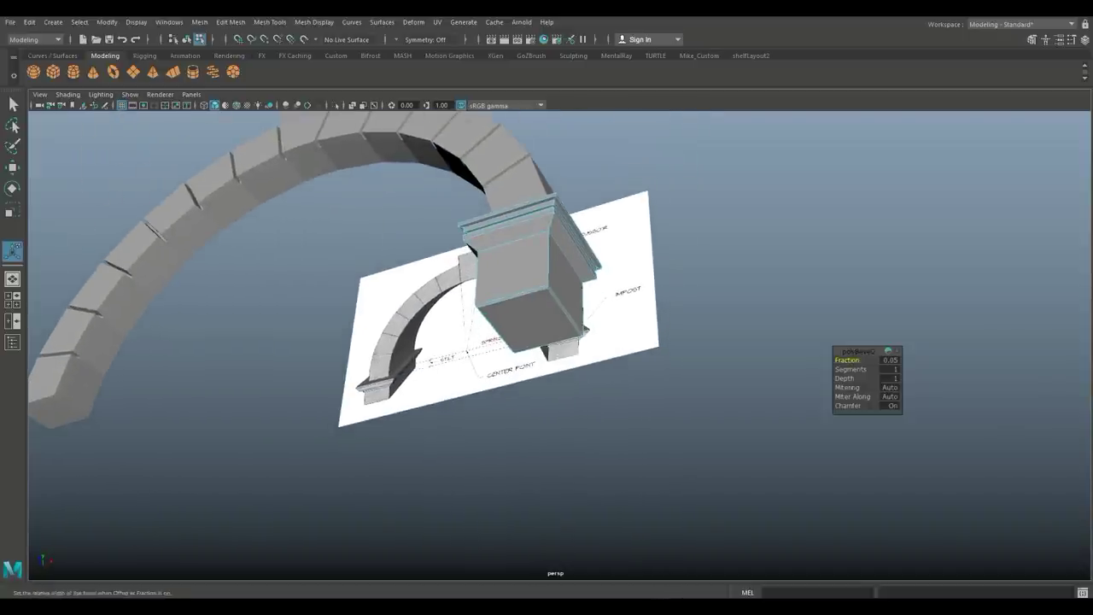
Create a polygon cube and place it near the bottom of the impost under the arch's right foot
{"action": "scroll", "coordinate": [551, 344], "scroll_direction": "up", "scroll_amount": 1}
{"action": "right_click_drag", "start_coordinate": [527, 267], "coordinate": [527, 301]}
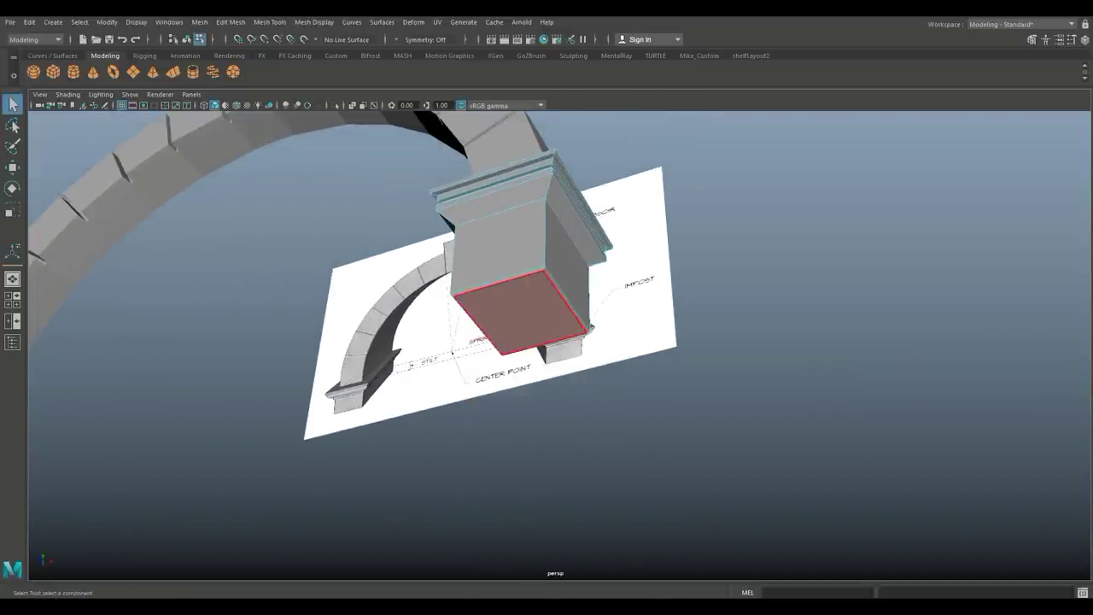
{"action": "left_click", "coordinate": [524, 313]}
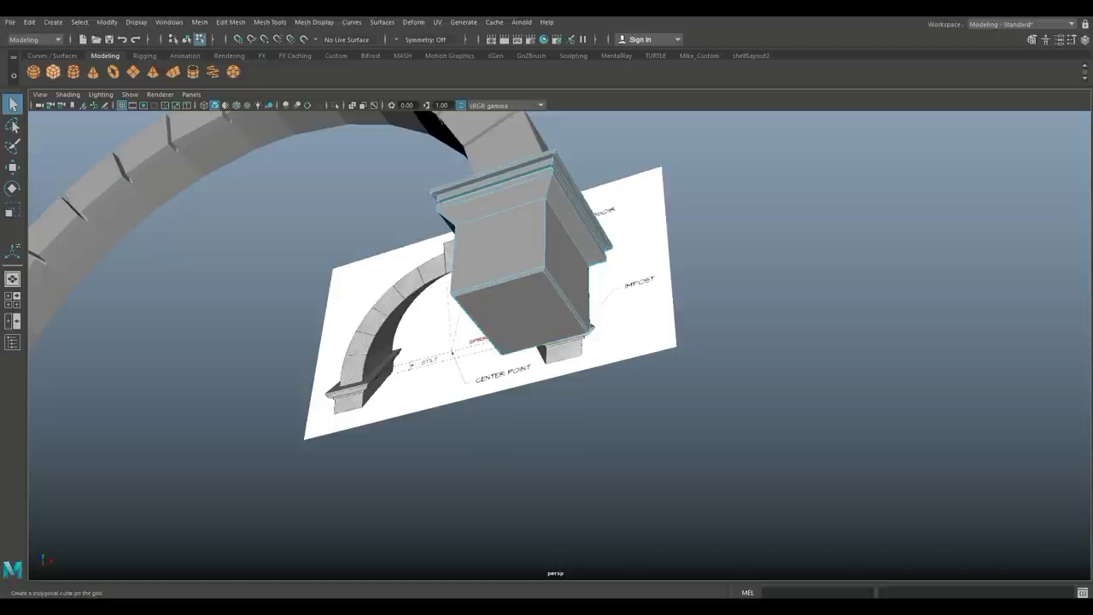
{"action": "left_click", "coordinate": [53, 72]}
{"action": "scroll", "coordinate": [560, 345], "scroll_direction": "down", "scroll_amount": 5}
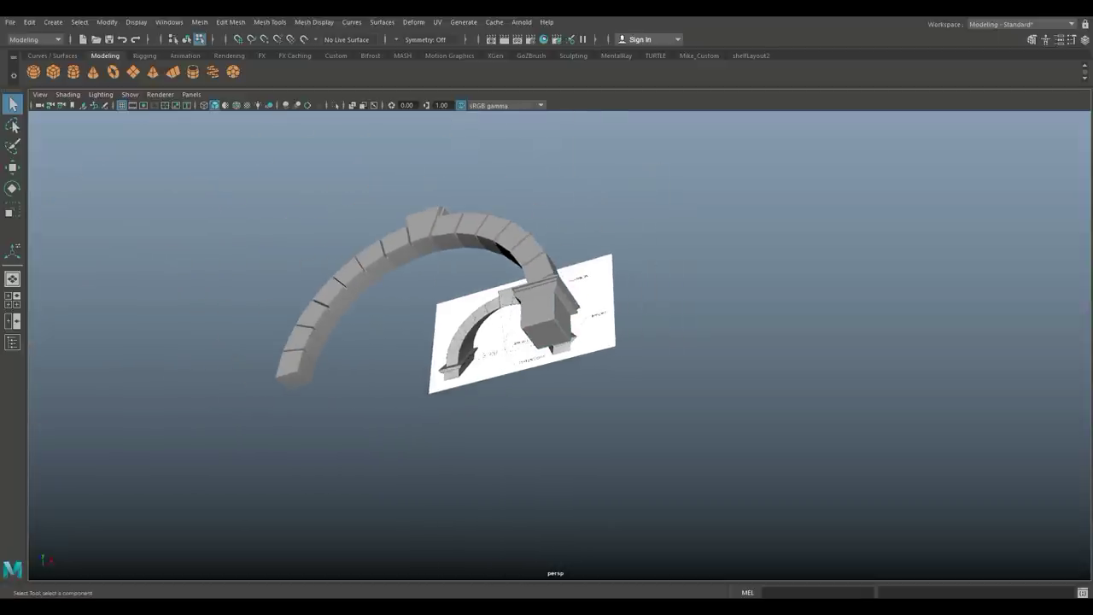
{"action": "left_click_drag", "start_coordinate": [512, 316], "coordinate": [602, 388], "text": "alt"}
{"action": "middle_click_drag", "start_coordinate": [602, 389], "coordinate": [612, 481], "text": "alt"}
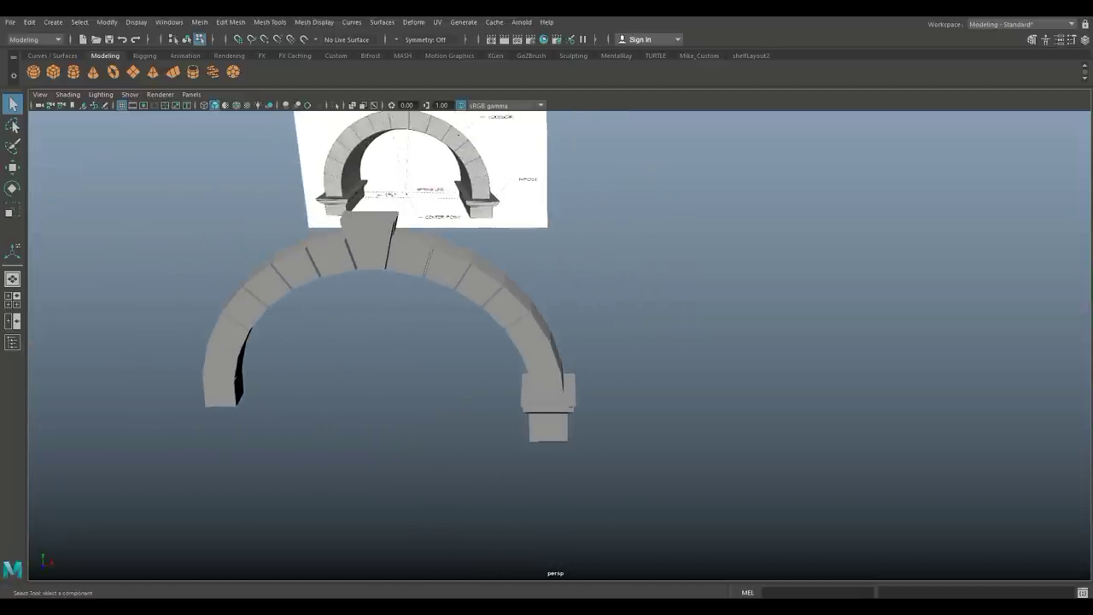
{"action": "key", "text": "w"}
{"action": "left_click_drag", "start_coordinate": [367, 187], "coordinate": [385, 373]}
{"action": "left_click_drag", "start_coordinate": [444, 419], "coordinate": [589, 419]}
Snap the impost block from the arch foot to the grid's center line in the wireframe top view
{"action": "left_click", "coordinate": [12, 299]}
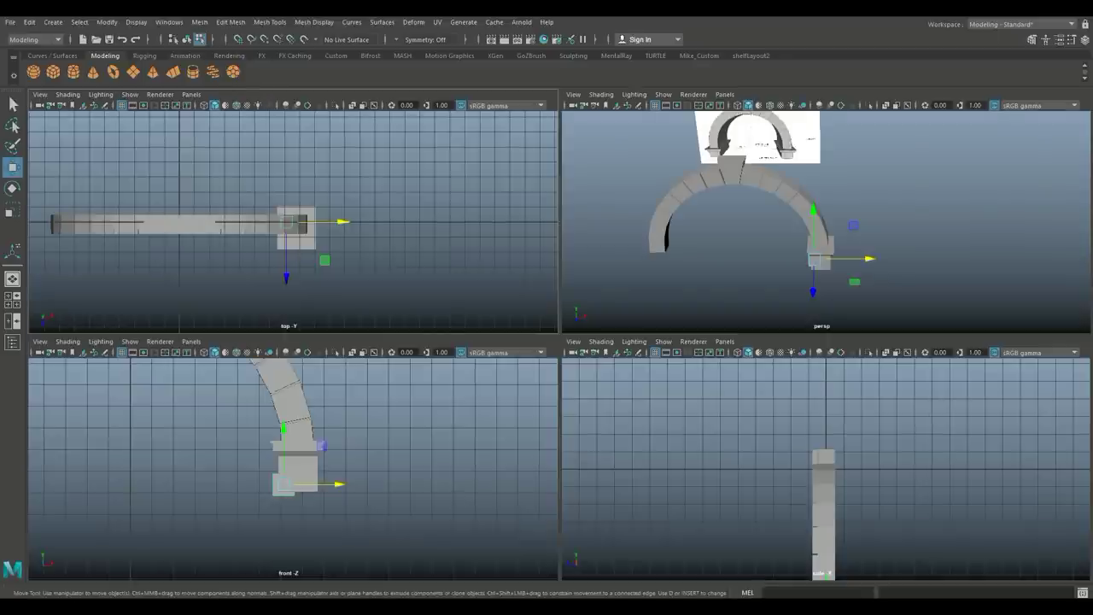
{"action": "key", "text": "space"}
{"action": "key", "text": "f"}
{"action": "key", "text": "4"}
{"action": "key", "text": "4"}
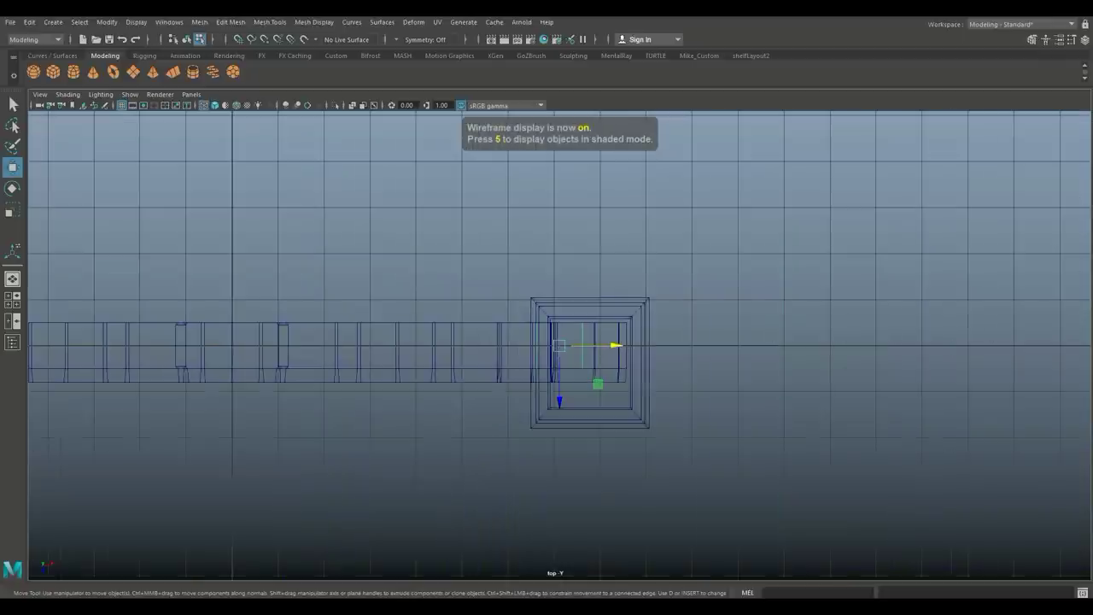
{"action": "scroll", "coordinate": [559, 345], "scroll_direction": "up", "scroll_amount": 3}
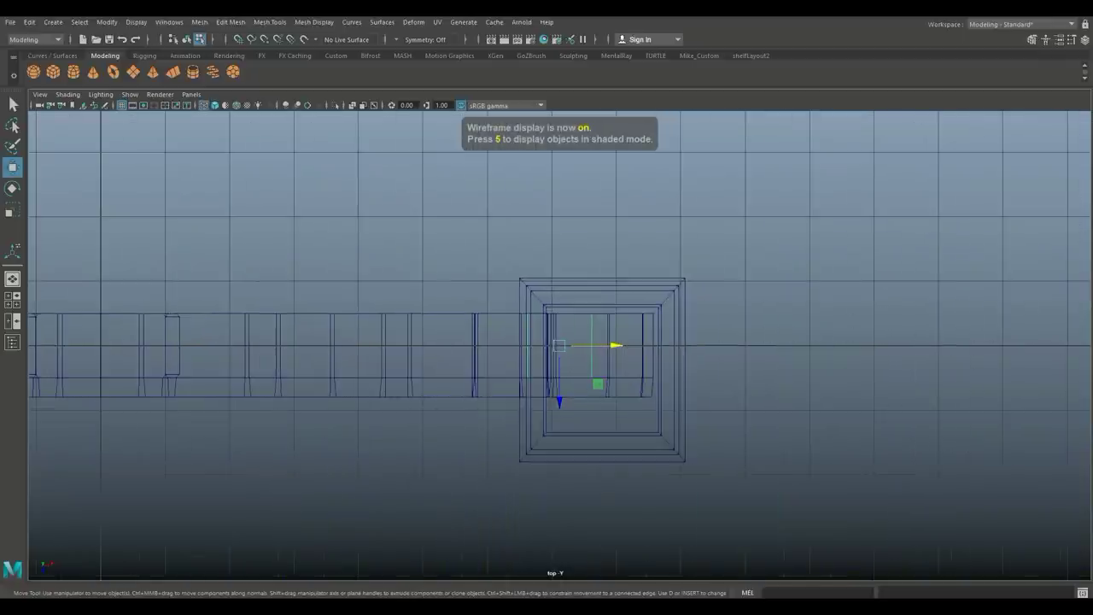
{"action": "key", "text": "alt+d"}
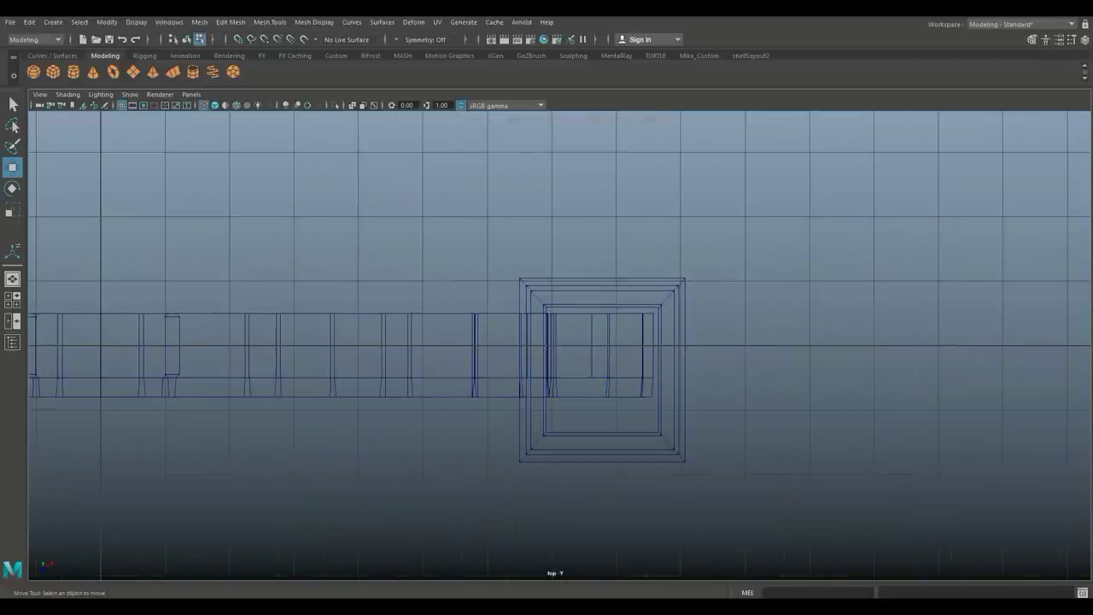
{"action": "left_click", "coordinate": [603, 370]}
{"action": "right_click_drag", "start_coordinate": [683, 267], "coordinate": [738, 251]}
{"action": "middle_click_drag", "start_coordinate": [602, 370], "coordinate": [789, 330], "text": "alt"}
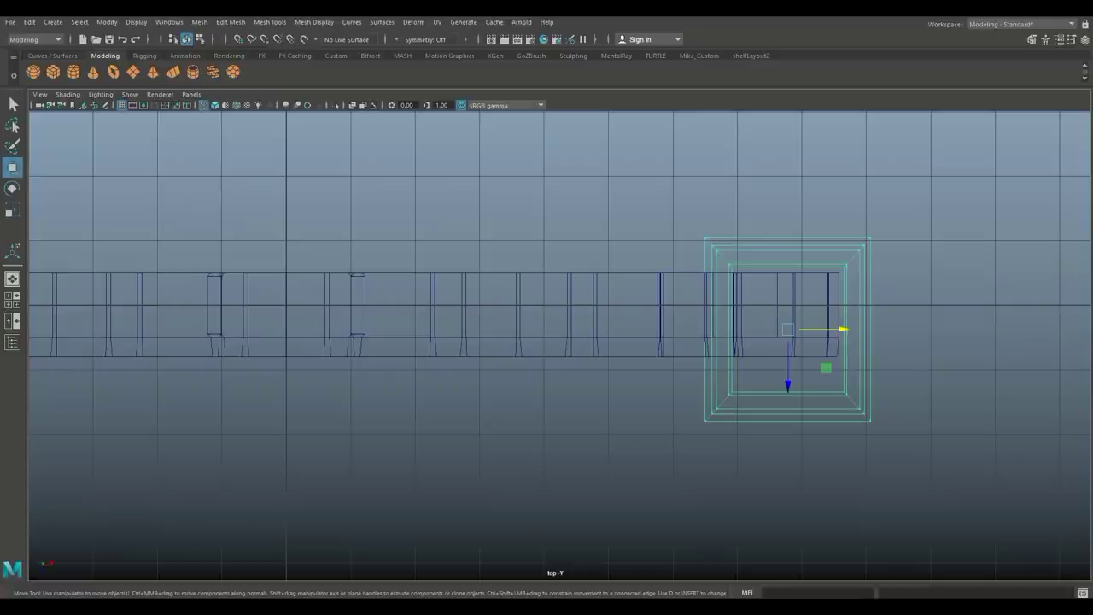
{"action": "left_click_drag", "start_coordinate": [787, 329], "coordinate": [286, 305]}
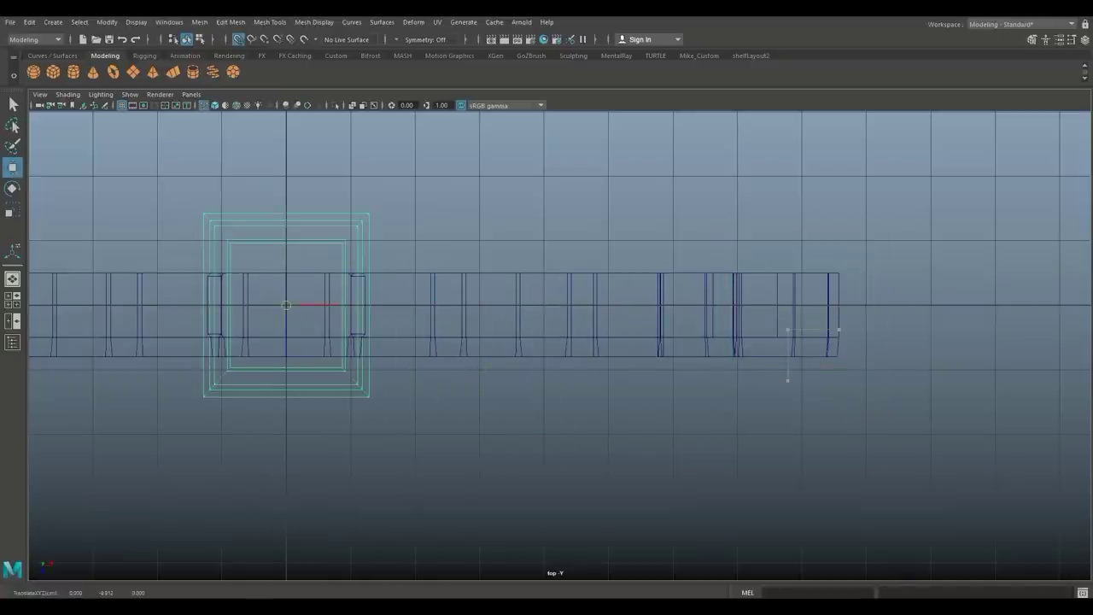
{"action": "right_click_drag", "start_coordinate": [286, 305], "coordinate": [201, 304], "text": "alt"}
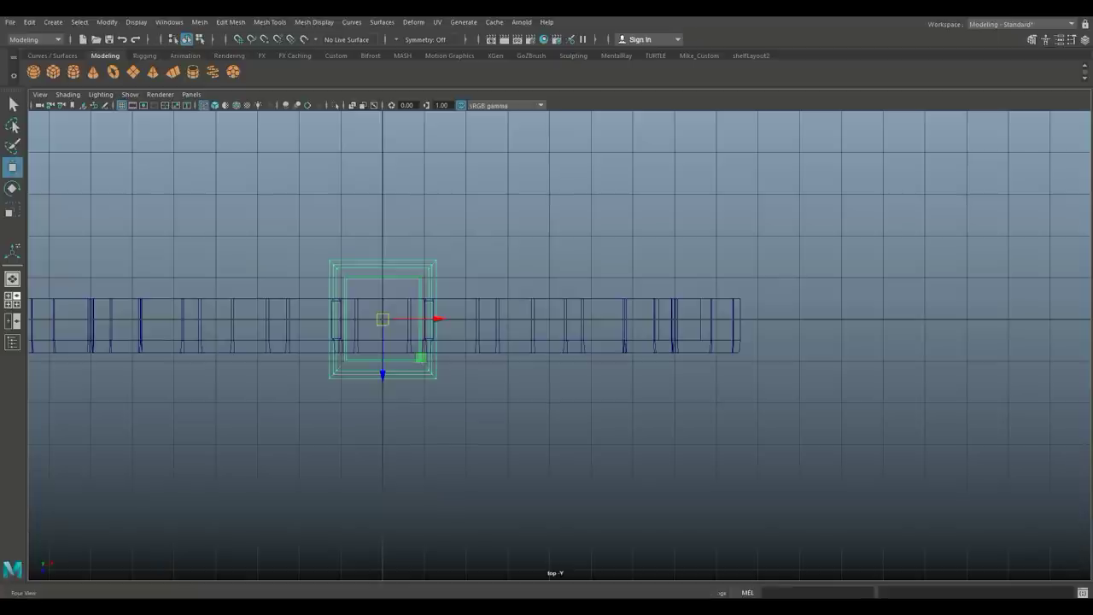
Snap the cube to the grid center under the impost and scale it up uniformly to roughly the impost body's width
{"action": "left_click", "coordinate": [13, 299]}
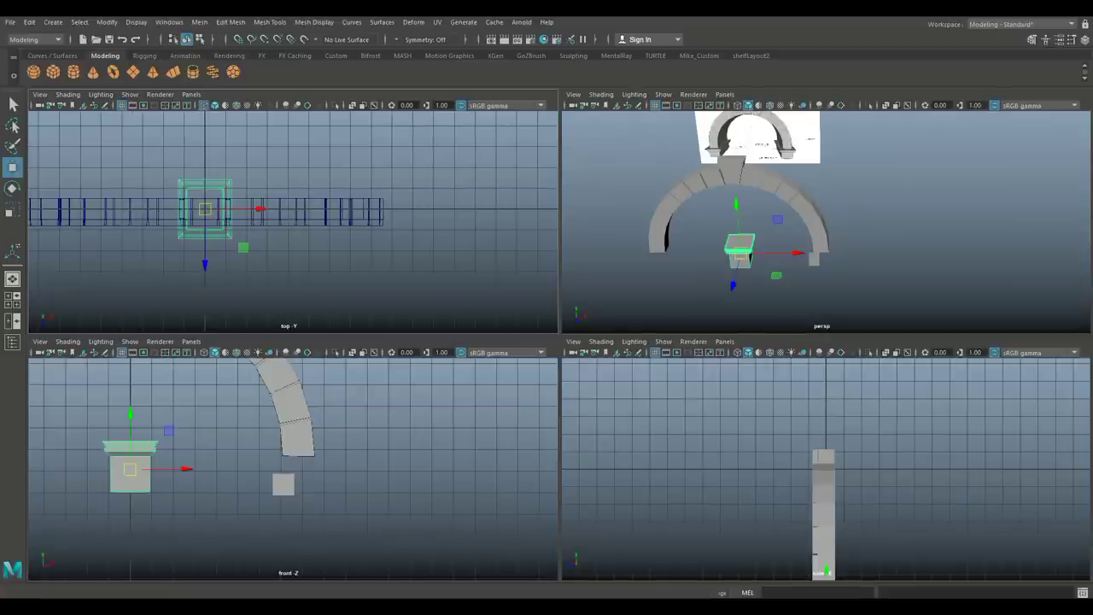
{"action": "left_click", "coordinate": [814, 258]}
{"action": "key", "text": "space"}
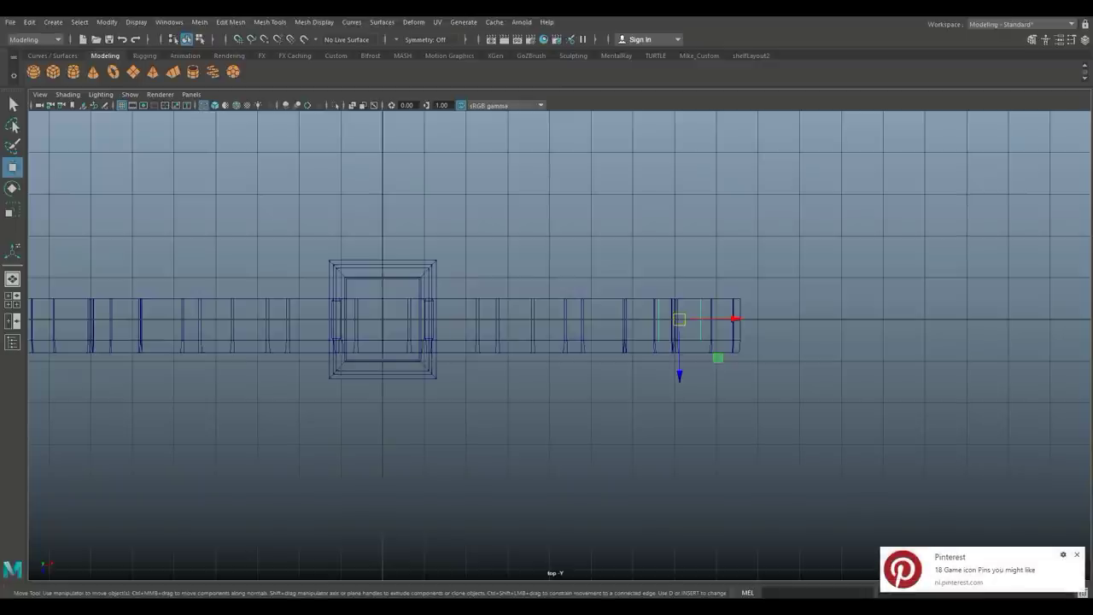
{"action": "key", "text": "x"}
{"action": "left_click_drag", "start_coordinate": [680, 319], "coordinate": [434, 319]}
{"action": "key", "text": "r"}
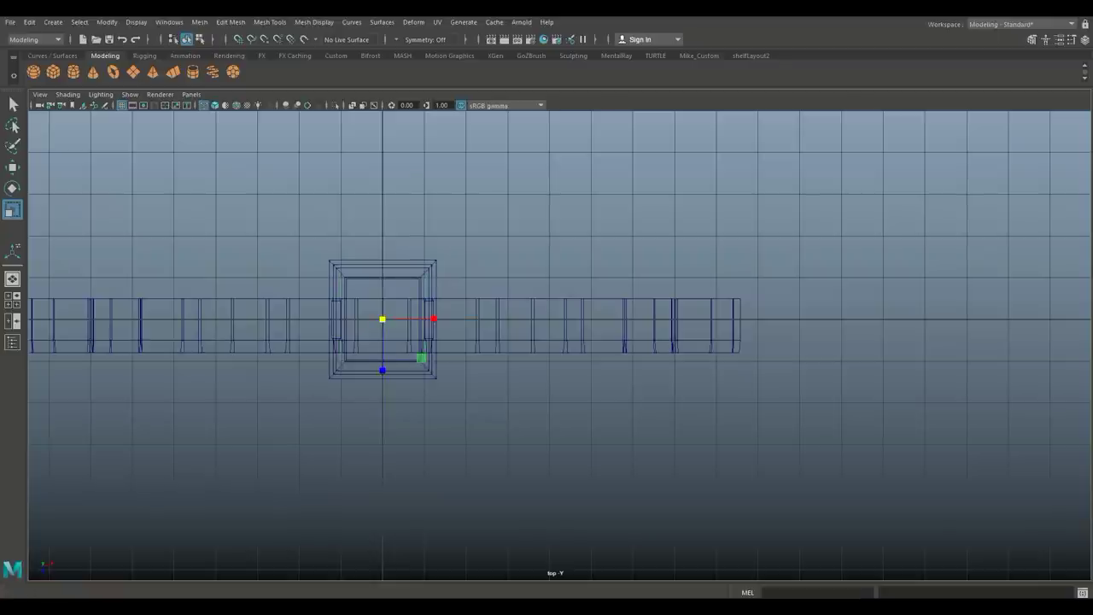
{"action": "key", "text": "space"}
{"action": "key", "text": "space"}
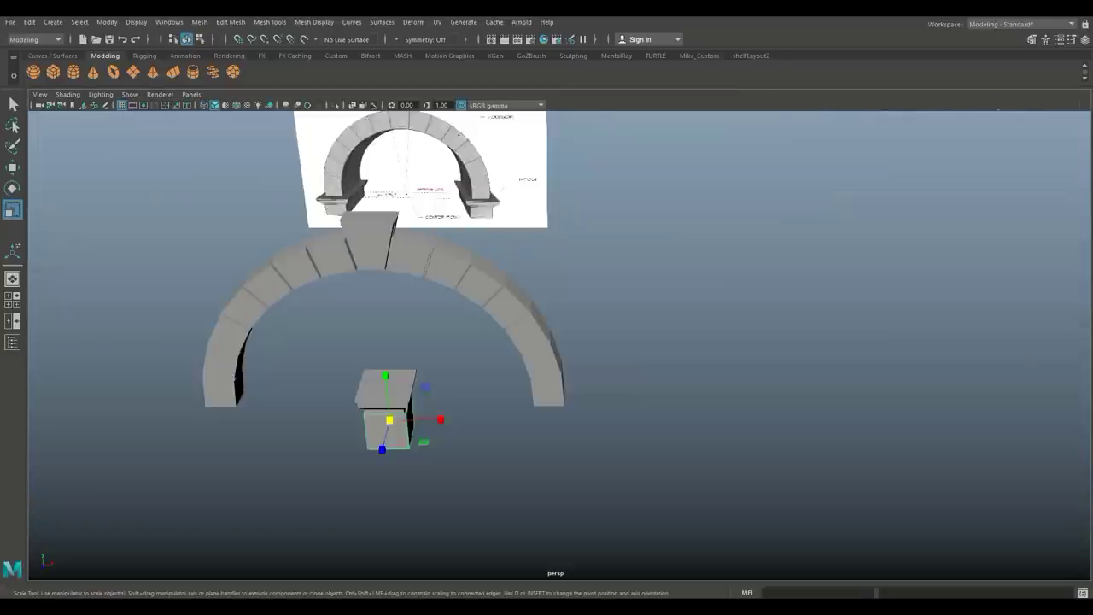
Move the enlarged cube straight down so it sits below the impost's body
{"action": "key", "text": "f"}
{"action": "left_click_drag", "start_coordinate": [508, 341], "coordinate": [640, 244], "text": "alt"}
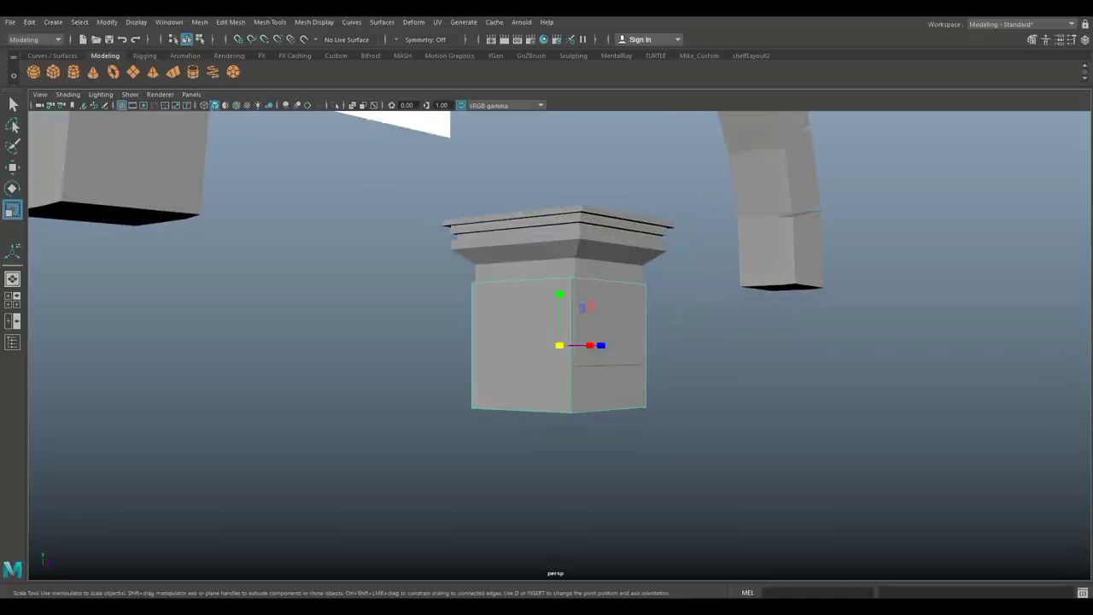
{"action": "key", "text": "w"}
{"action": "left_click_drag", "start_coordinate": [560, 295], "coordinate": [415, 436]}
{"action": "scroll", "coordinate": [559, 374], "scroll_direction": "up", "scroll_amount": 5}
{"action": "middle_click_drag", "start_coordinate": [414, 436], "coordinate": [443, 368], "text": "alt"}
Narrow the cube along X to match the impost body's width and lower it to leave a gap below the impost
{"action": "key", "text": "r"}
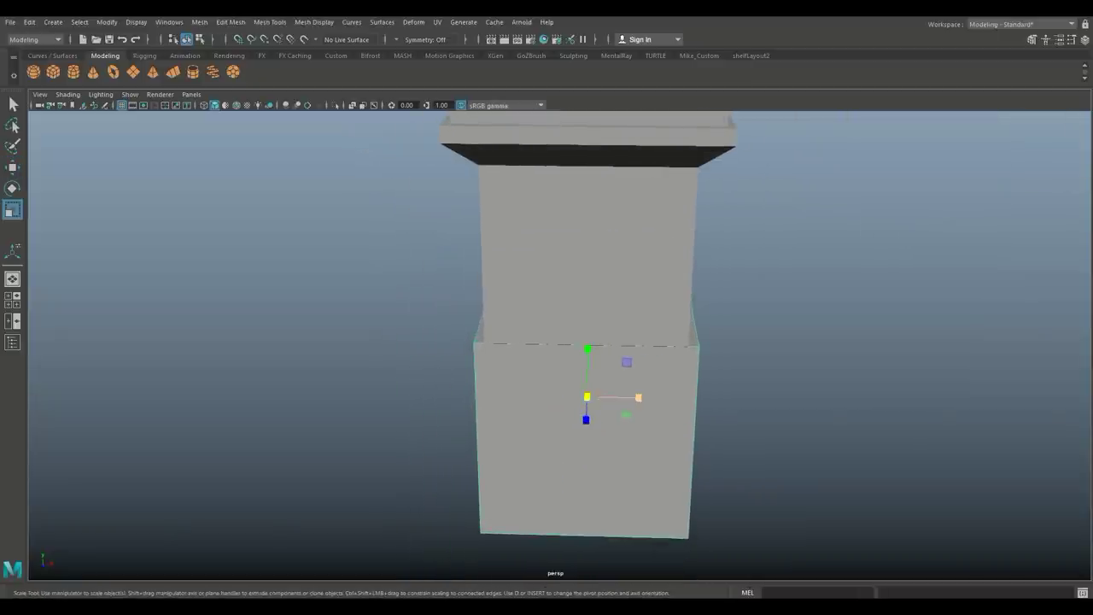
{"action": "left_click_drag", "start_coordinate": [639, 397], "coordinate": [633, 397]}
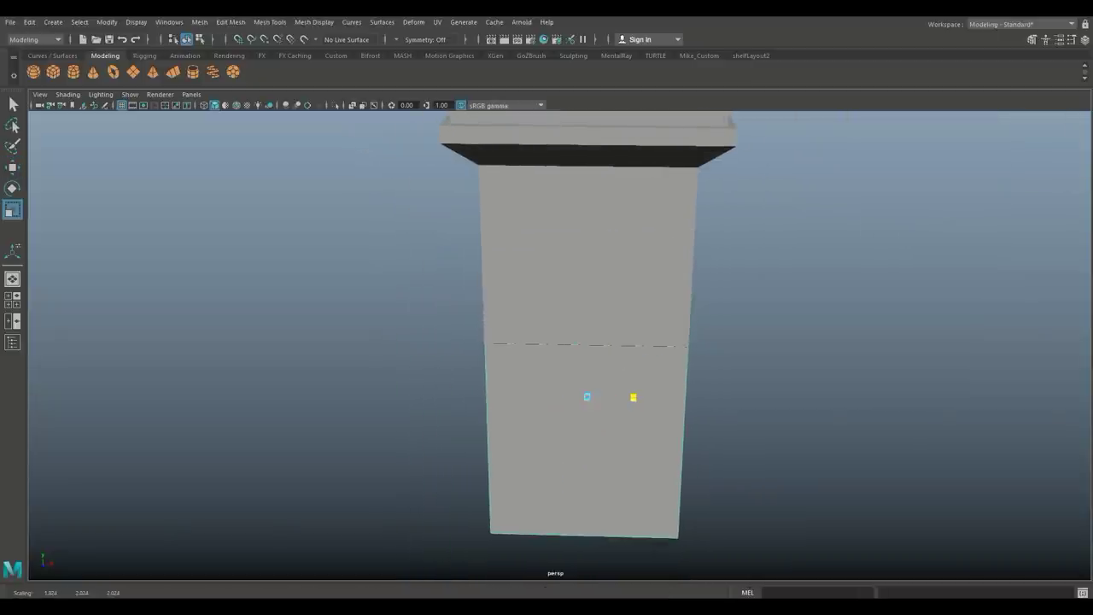
{"action": "scroll", "coordinate": [633, 397], "scroll_direction": "down", "scroll_amount": 1}
{"action": "key", "text": "w"}
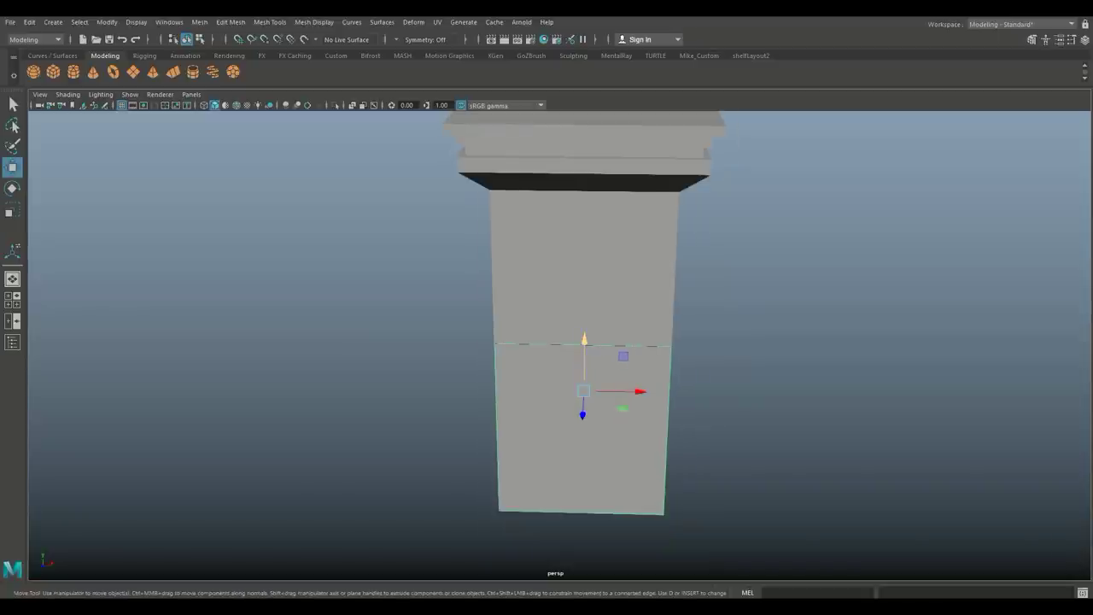
{"action": "left_click_drag", "start_coordinate": [584, 340], "coordinate": [607, 342]}
Bevel all edges of the cube, using a fraction smaller than the default 0.2
{"action": "scroll", "coordinate": [584, 382], "scroll_direction": "down", "scroll_amount": 5}
{"action": "mouse_move", "coordinate": [583, 267]}
{"action": "right_mouse_down"}
{"action": "mouse_move", "coordinate": [582, 337]}
{"action": "mouse_move", "coordinate": [578, 246]}
{"action": "right_mouse_up"}
{"action": "left_click_drag", "start_coordinate": [520, 356], "coordinate": [712, 463]}
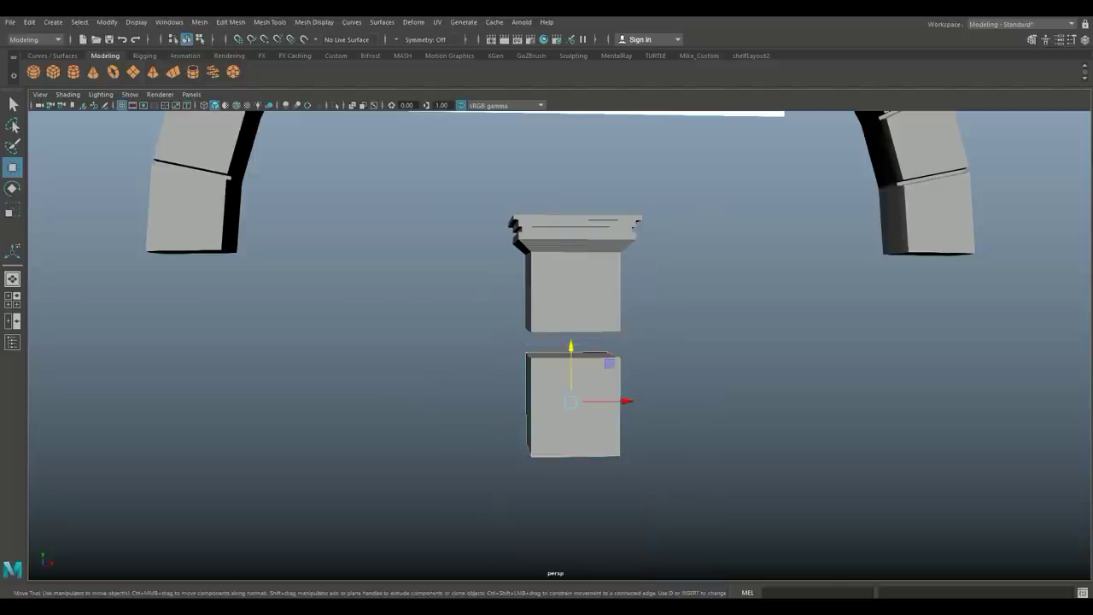
{"action": "left_click", "coordinate": [230, 22]}
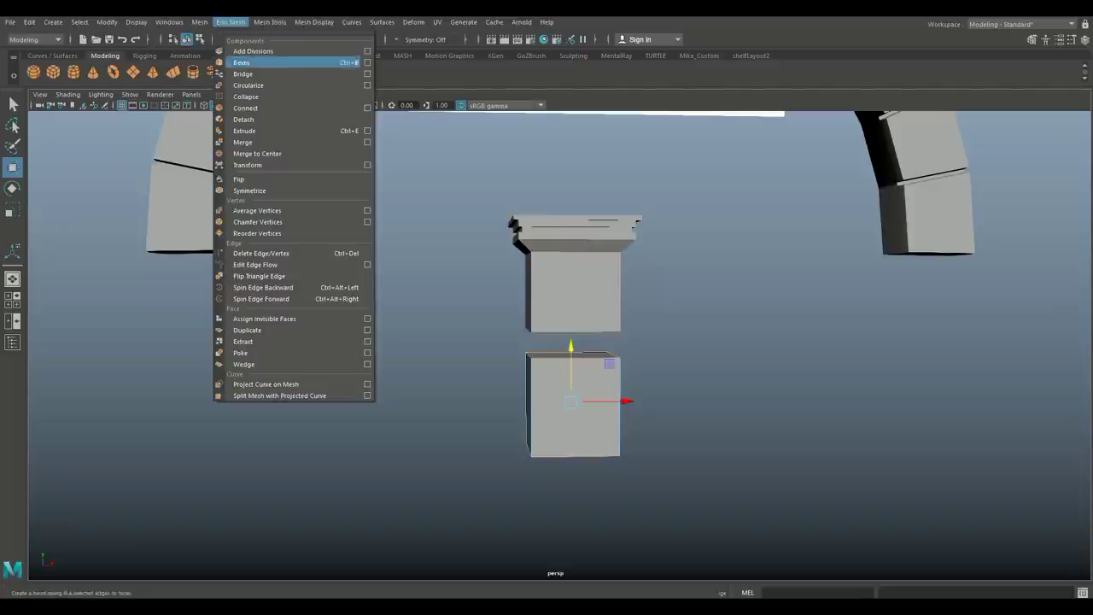
{"action": "left_click", "coordinate": [241, 62]}
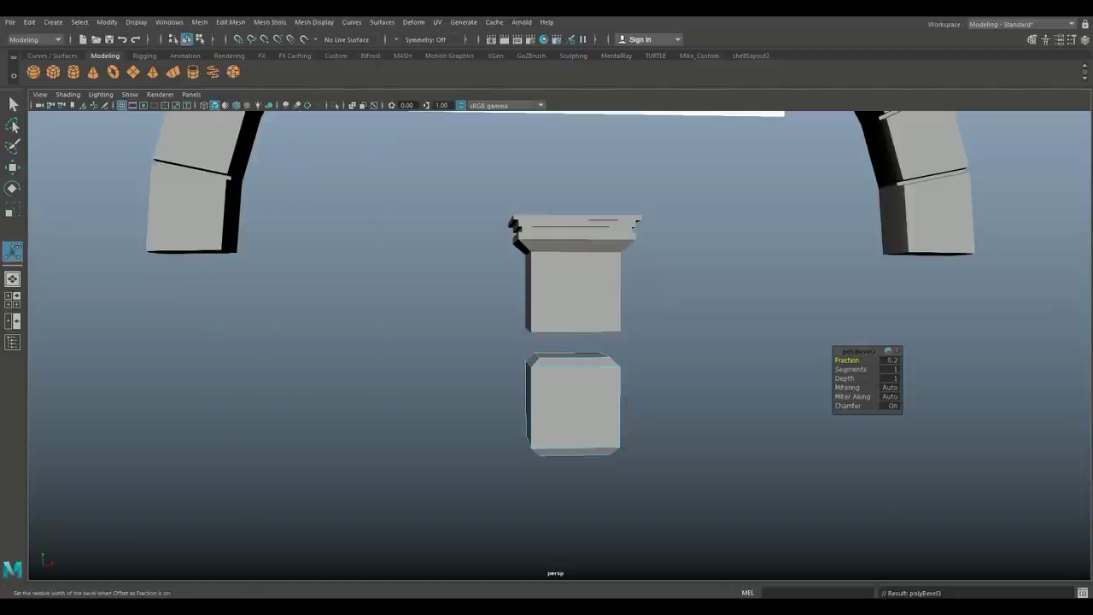
{"action": "left_click", "coordinate": [890, 361]}
{"action": "key", "text": "Return"}
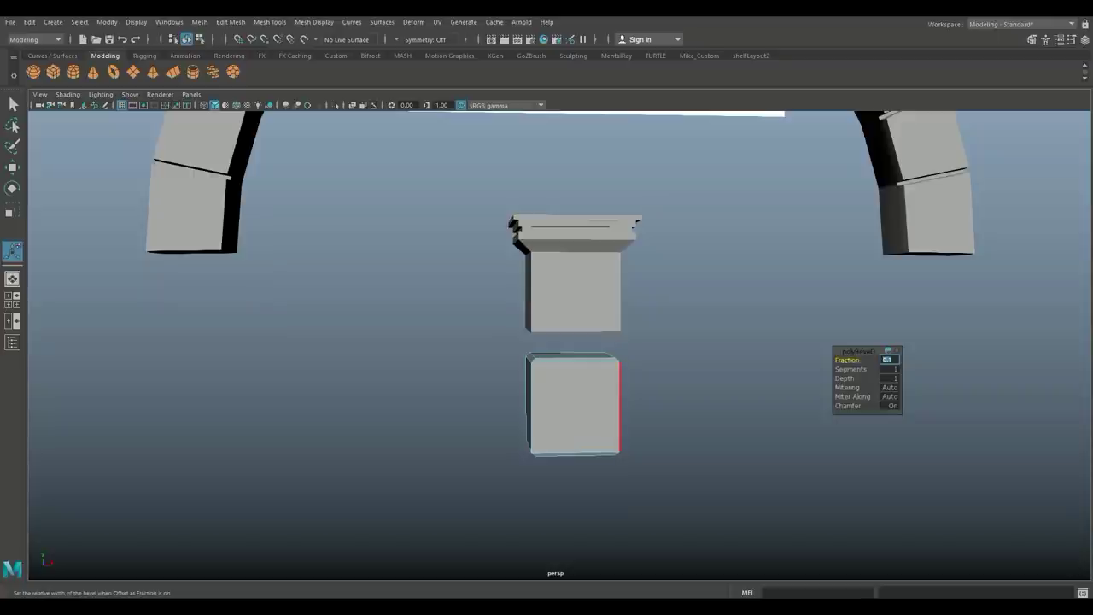
{"action": "left_click", "coordinate": [675, 406]}
Move the bevelled block up against the underside of the impost
{"action": "right_click_drag", "start_coordinate": [588, 267], "coordinate": [646, 251]}
{"action": "key", "text": "w"}
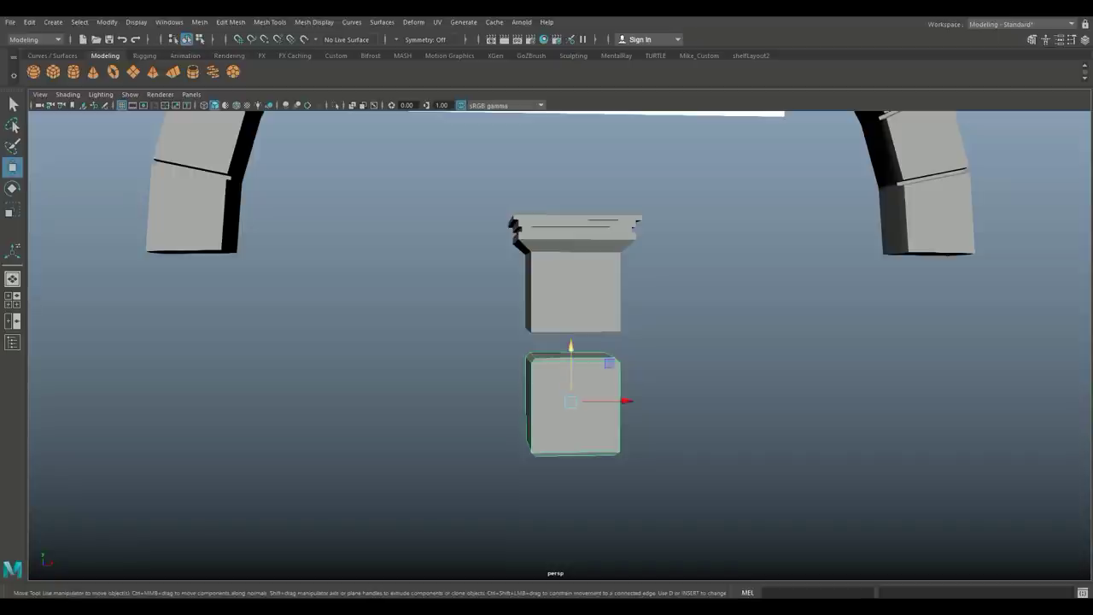
{"action": "mouse_move", "coordinate": [570, 347]}
{"action": "left_mouse_down"}
{"action": "mouse_move", "coordinate": [571, 325]}
{"action": "mouse_move", "coordinate": [571, 334]}
{"action": "left_mouse_up"}
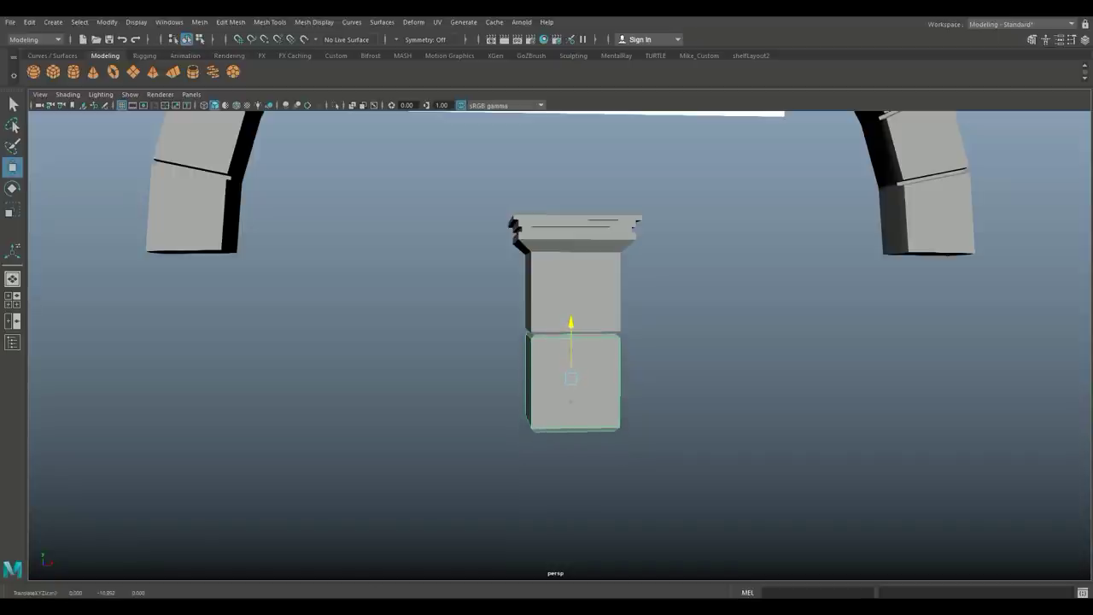
{"action": "scroll", "coordinate": [632, 398], "scroll_direction": "up", "scroll_amount": 5}
{"action": "mouse_move", "coordinate": [632, 398]}
{"action": "left_mouse_down", "text": "alt"}
{"action": "mouse_move", "coordinate": [642, 363]}
{"action": "mouse_move", "coordinate": [649, 393]}
{"action": "left_mouse_up", "text": "alt"}
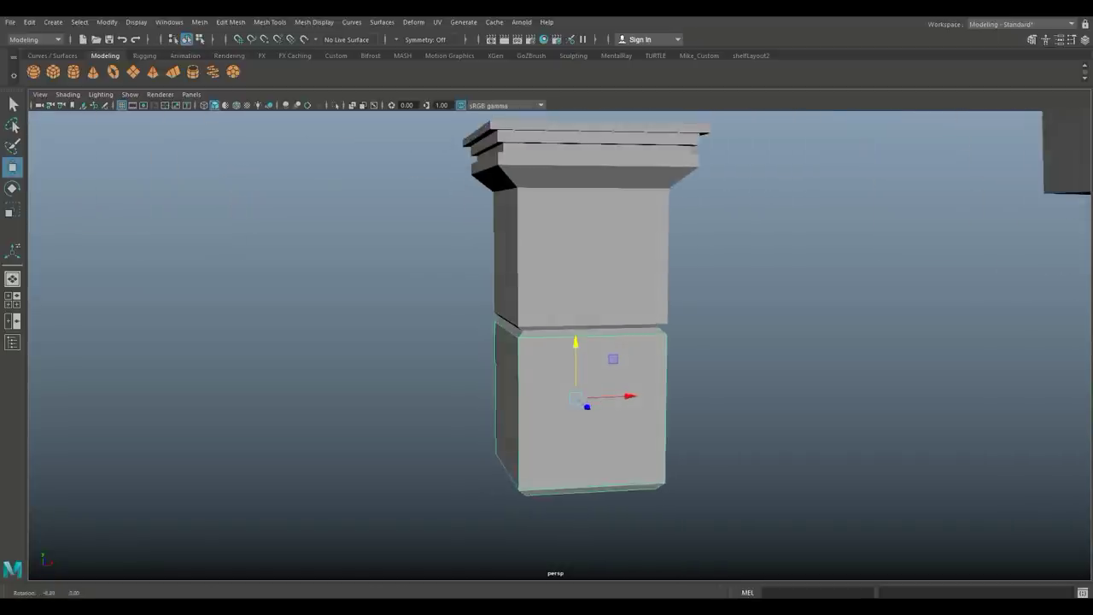
Lower the bevelled block away from the impost and delete its top face
{"action": "left_click_drag", "start_coordinate": [576, 363], "coordinate": [576, 414]}
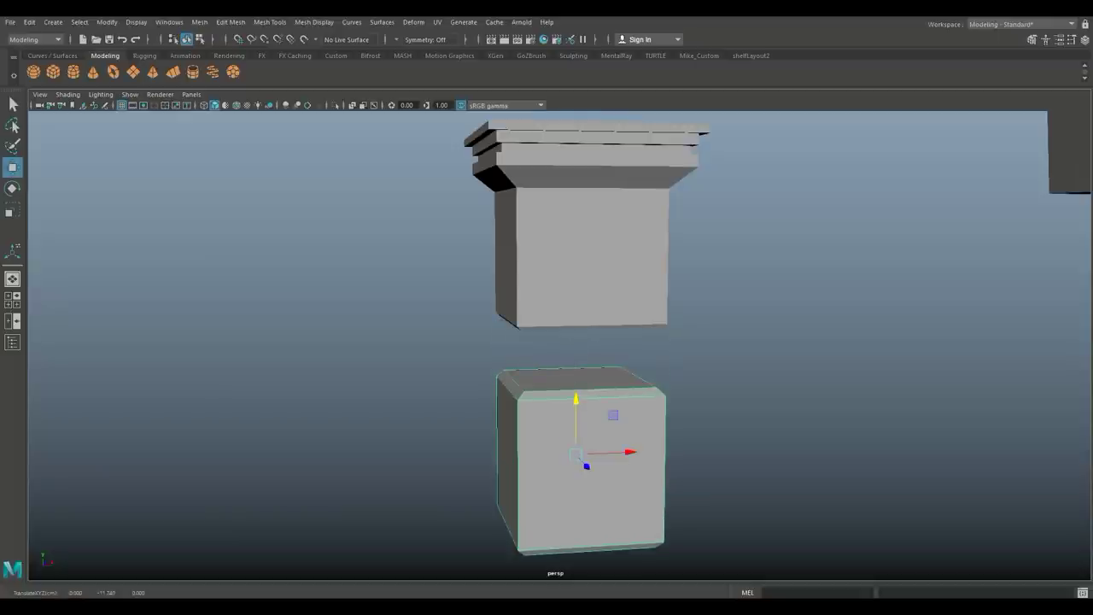
{"action": "right_click", "coordinate": [558, 268]}
{"action": "right_click_drag", "start_coordinate": [558, 267], "coordinate": [558, 299]}
{"action": "left_click", "coordinate": [572, 379]}
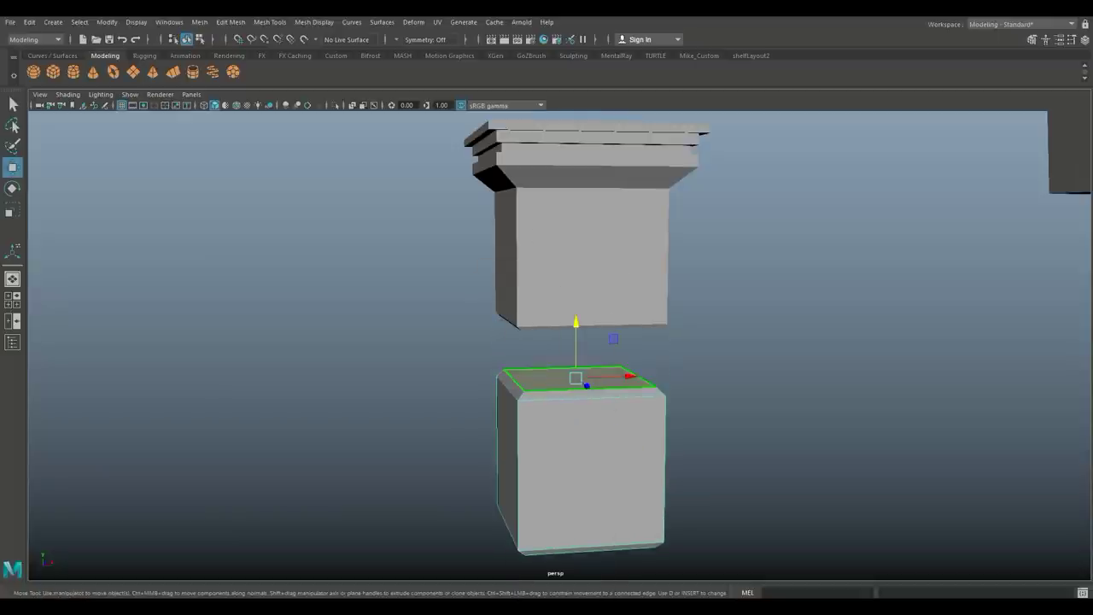
{"action": "key", "text": "Delete"}
Delete the hidden bottom face of the impost's body
{"action": "left_click_drag", "start_coordinate": [589, 470], "coordinate": [564, 359], "text": "alt"}
{"action": "left_click", "coordinate": [604, 263]}
{"action": "right_click_drag", "start_coordinate": [606, 267], "coordinate": [596, 296]}
{"action": "left_click", "coordinate": [595, 294]}
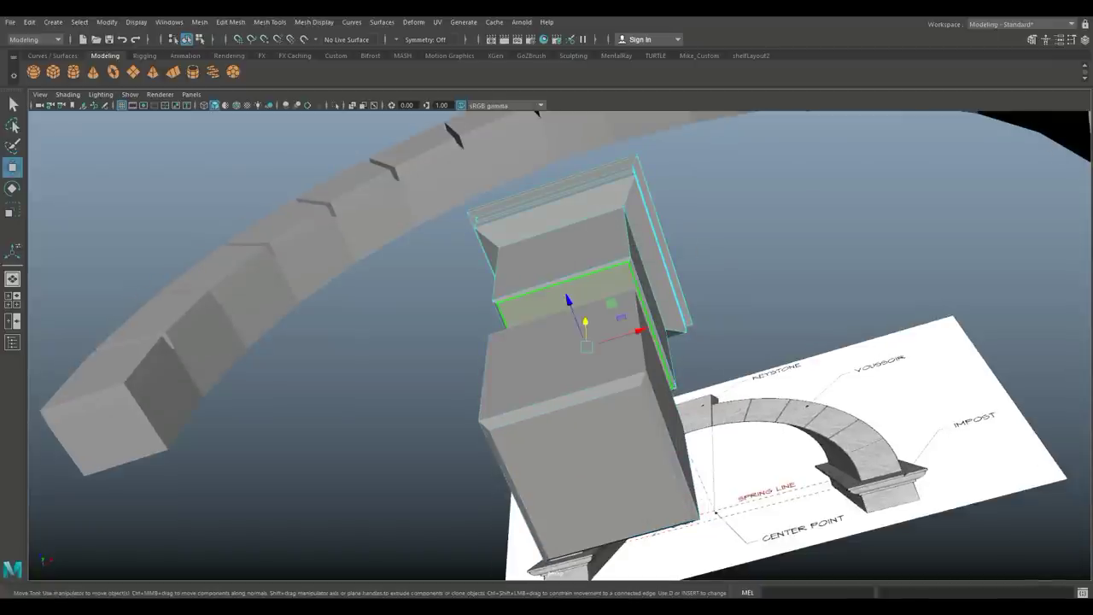
{"action": "key", "text": "Delete"}
Delete the bottom face of the bevelled block beneath the impost
{"action": "left_click", "coordinate": [580, 438]}
{"action": "right_click_drag", "start_coordinate": [579, 438], "coordinate": [597, 296]}
{"action": "left_click", "coordinate": [590, 471]}
{"action": "key", "text": "Delete"}
Raise the open-ended block up to the impost and fine-tune its height in the front view so their bevels meet
{"action": "scroll", "coordinate": [590, 471], "scroll_direction": "down", "scroll_amount": 5}
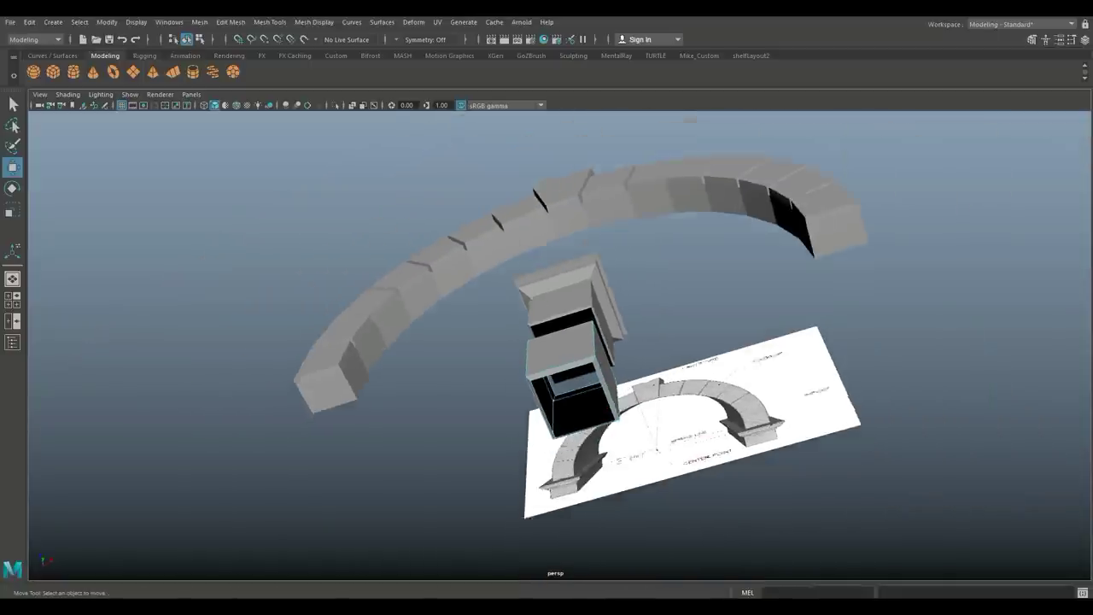
{"action": "left_click_drag", "start_coordinate": [590, 471], "coordinate": [649, 555], "text": "alt"}
{"action": "right_click_drag", "start_coordinate": [590, 393], "coordinate": [646, 252]}
{"action": "left_click_drag", "start_coordinate": [567, 336], "coordinate": [566, 310]}
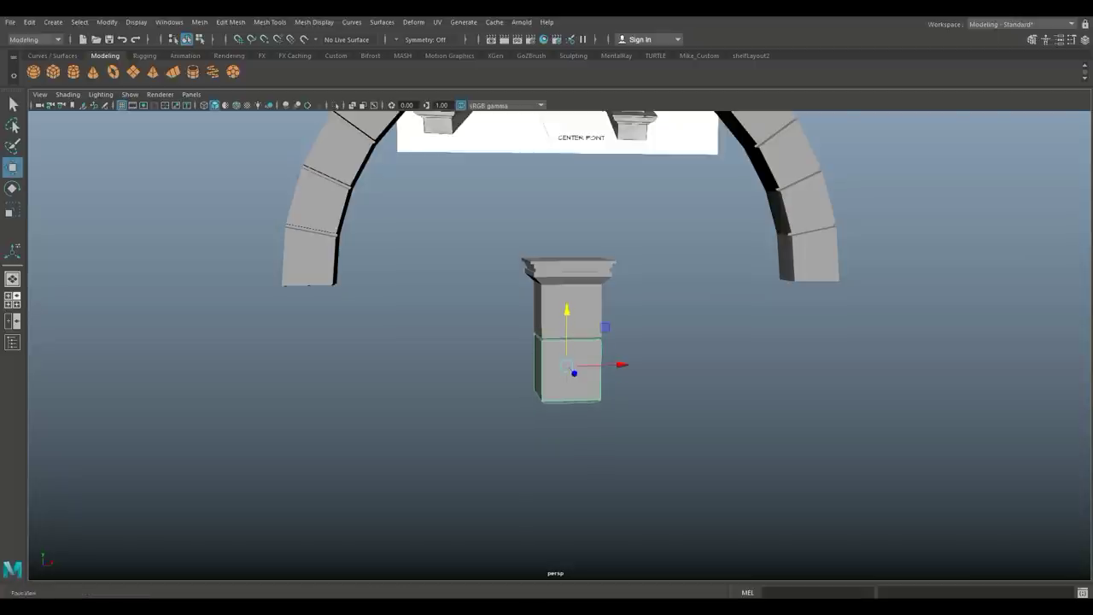
{"action": "key", "text": "space"}
{"action": "key", "text": "space"}
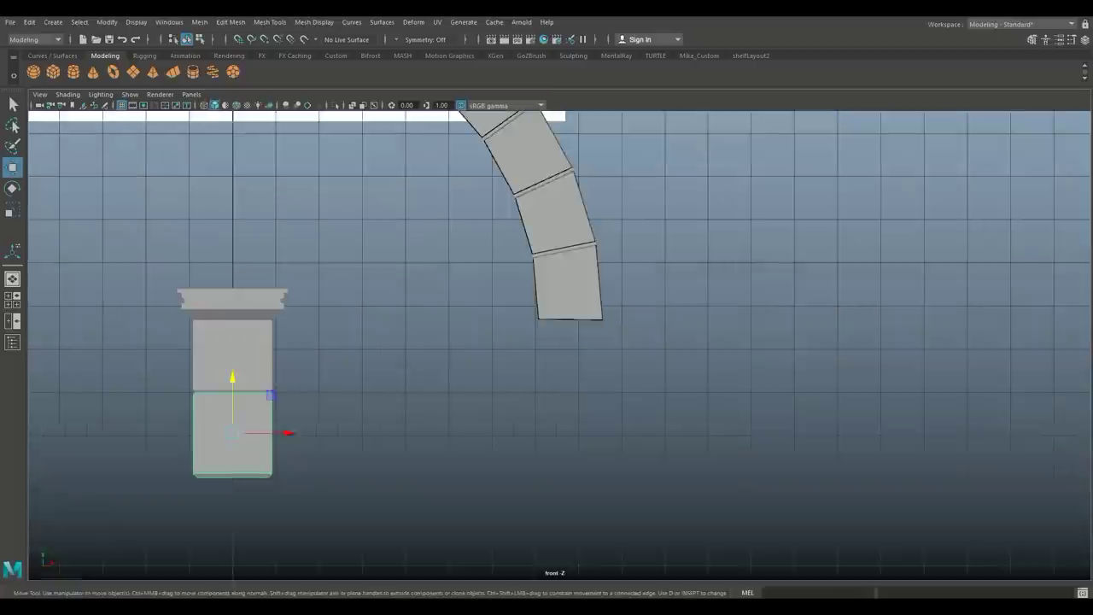
{"action": "key", "text": "f"}
{"action": "left_click_drag", "start_coordinate": [560, 290], "coordinate": [560, 304]}
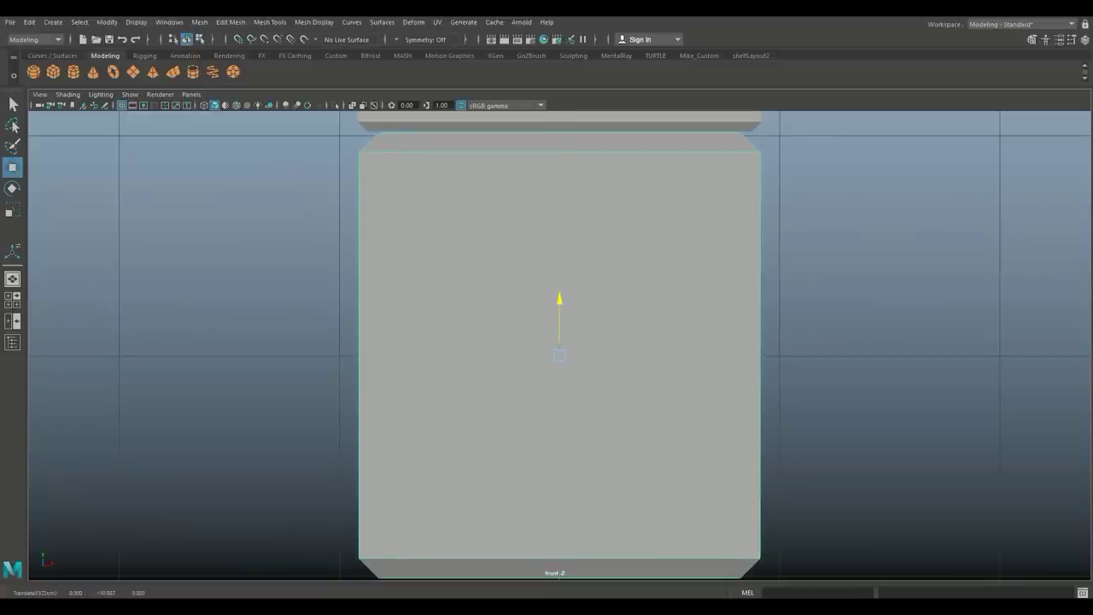
{"action": "scroll", "coordinate": [560, 345], "scroll_direction": "down", "scroll_amount": 10}
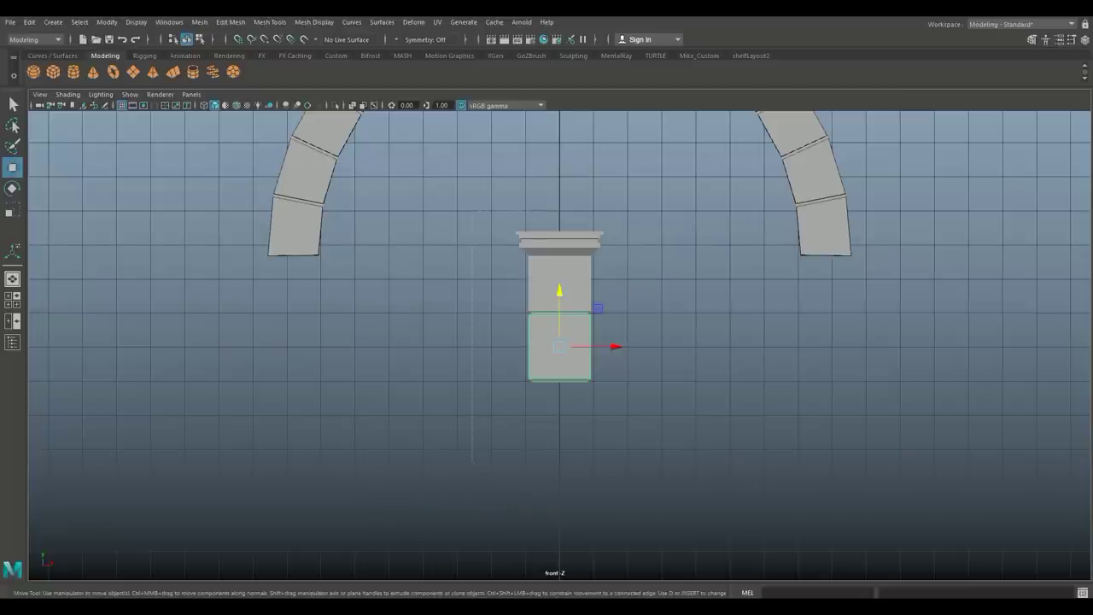
Move the impost and its lower block together beneath the arch's right end in the front view, with the impost's top meeting the arch
{"action": "left_click_drag", "start_coordinate": [472, 211], "coordinate": [646, 464]}
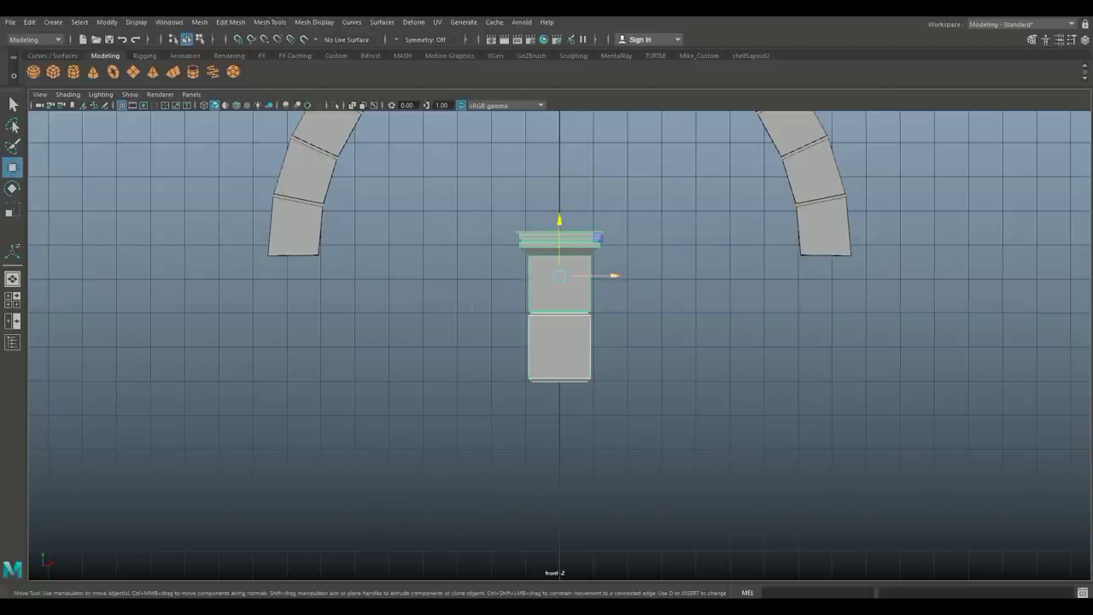
{"action": "left_click_drag", "start_coordinate": [614, 276], "coordinate": [886, 276]}
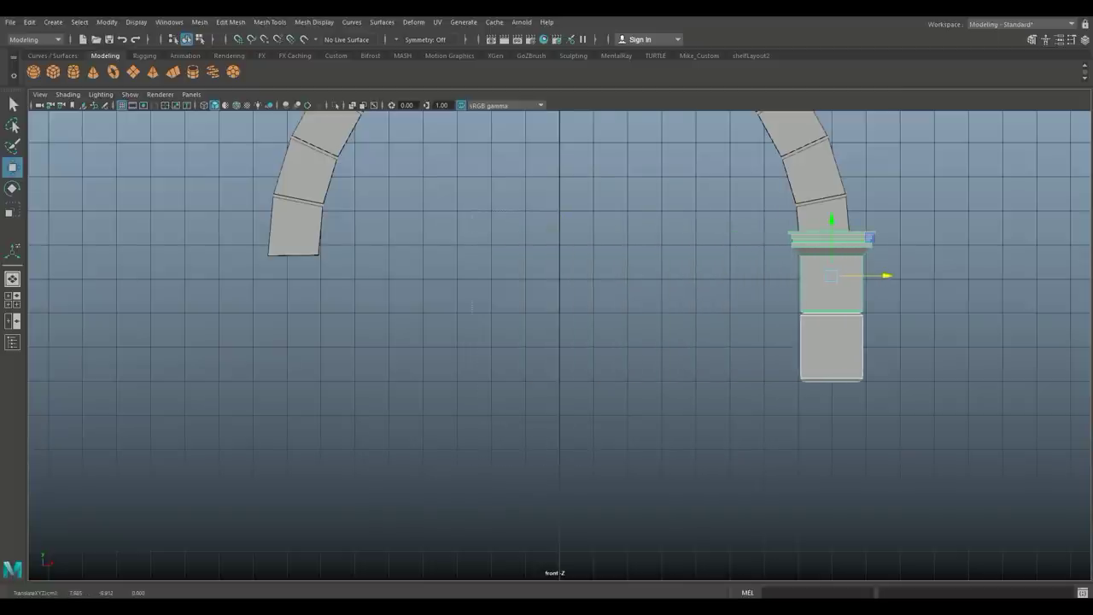
{"action": "left_click_drag", "start_coordinate": [832, 221], "coordinate": [832, 244]}
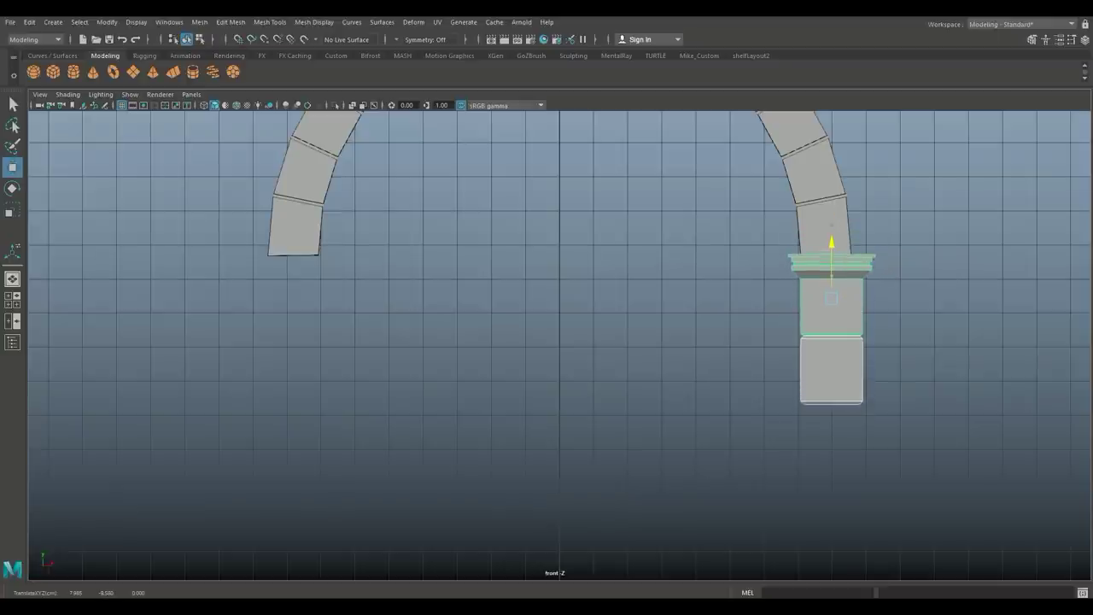
{"action": "left_click_drag", "start_coordinate": [888, 298], "coordinate": [881, 298]}
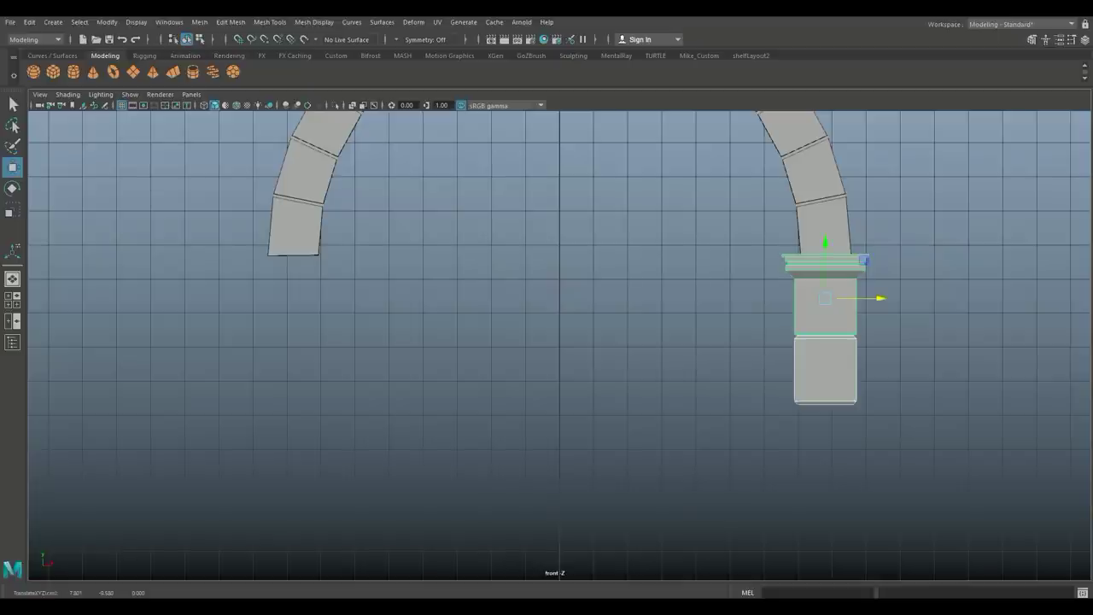
Shift the impost and lower block slightly in depth to centre them under the arch's thickness
{"action": "left_click", "coordinate": [12, 300]}
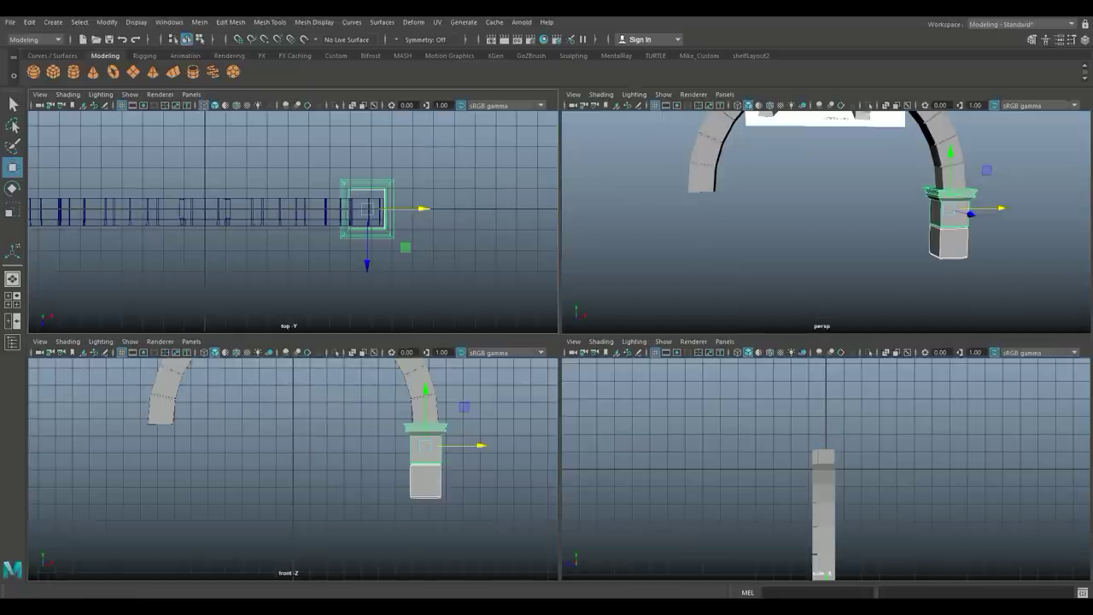
{"action": "key", "text": "space"}
{"action": "scroll", "coordinate": [709, 270], "scroll_direction": "down", "scroll_amount": 4}
{"action": "scroll", "coordinate": [709, 270], "scroll_direction": "up", "scroll_amount": 4}
{"action": "left_click_drag", "start_coordinate": [709, 270], "coordinate": [518, 292], "text": "alt"}
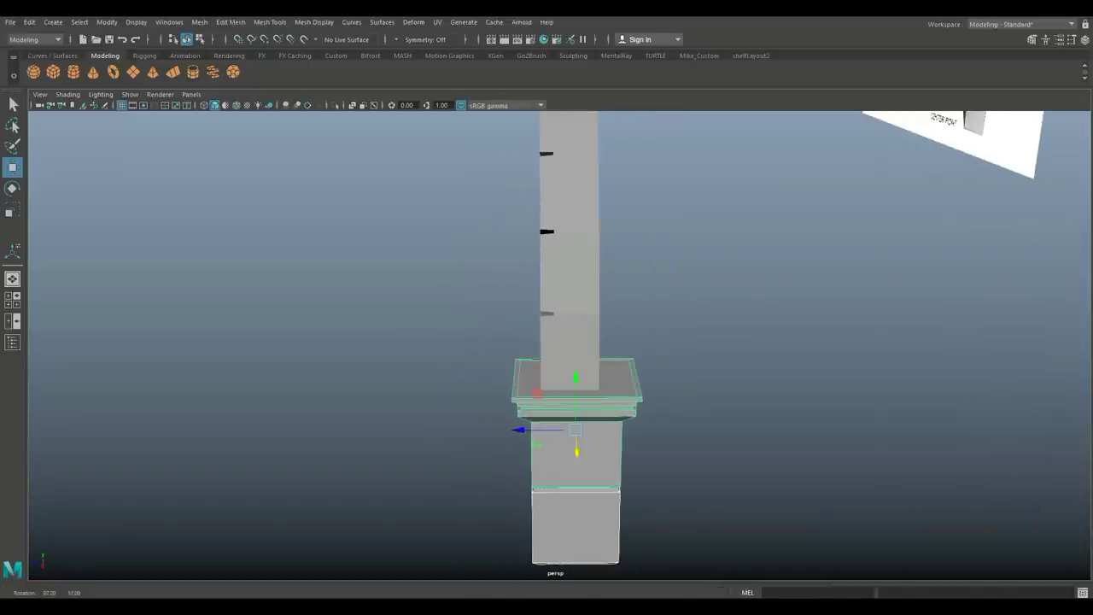
{"action": "scroll", "coordinate": [547, 333], "scroll_direction": "down", "scroll_amount": 4}
{"action": "scroll", "coordinate": [547, 333], "scroll_direction": "up", "scroll_amount": 4}
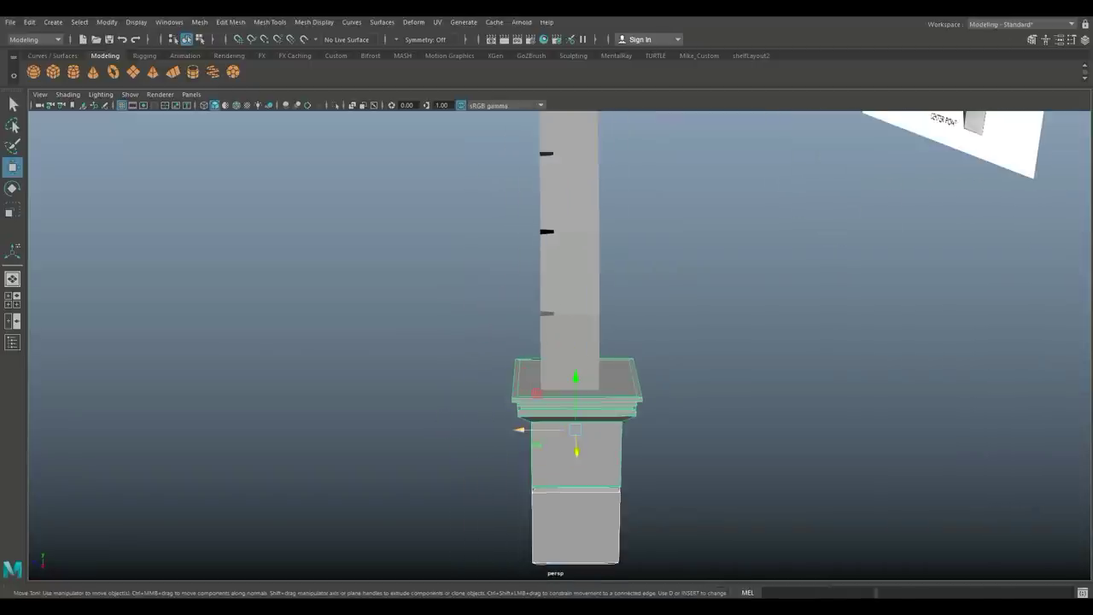
{"action": "left_click_drag", "start_coordinate": [524, 430], "coordinate": [518, 430]}
Duplicate the lower column block and place the copy directly beneath it, fine-tuning its height in the front view
{"action": "scroll", "coordinate": [529, 402], "scroll_direction": "down", "scroll_amount": 5}
{"action": "left_click_drag", "start_coordinate": [530, 385], "coordinate": [713, 346], "text": "alt"}
{"action": "middle_click_drag", "start_coordinate": [709, 346], "coordinate": [566, 326], "text": "alt"}
{"action": "scroll", "coordinate": [560, 333], "scroll_direction": "up", "scroll_amount": 5}
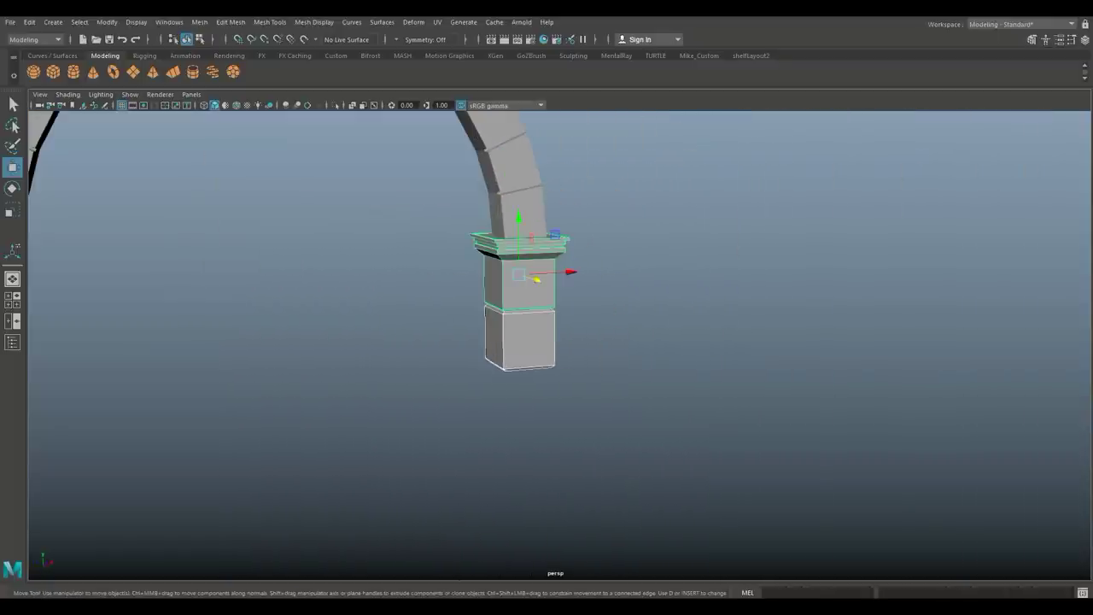
{"action": "left_click", "coordinate": [528, 349]}
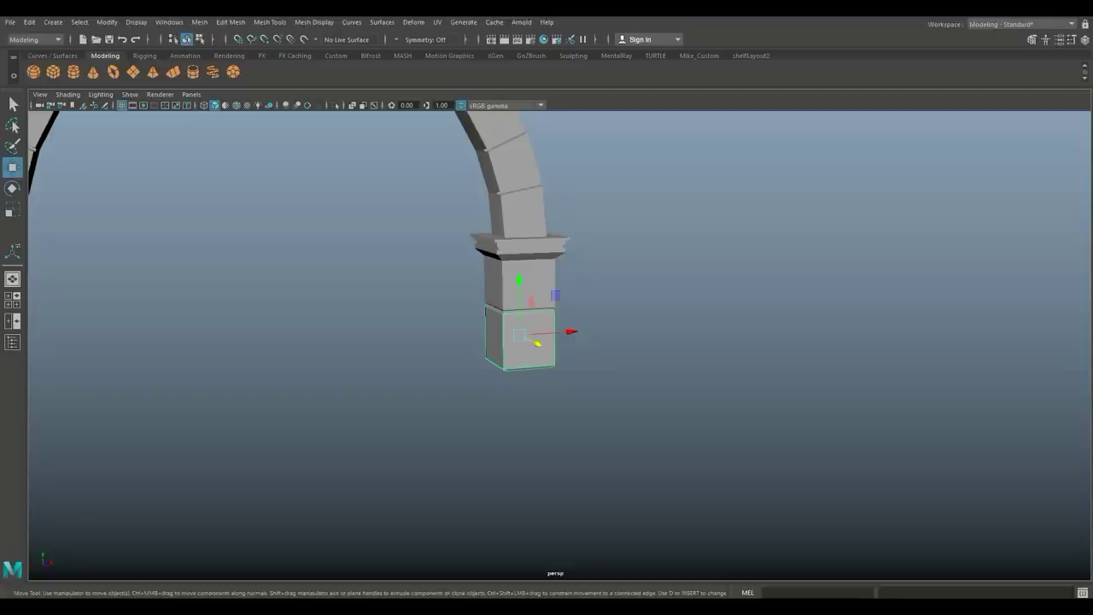
{"action": "key", "text": "ctrl+d"}
{"action": "key", "text": "w"}
{"action": "left_click_drag", "start_coordinate": [519, 282], "coordinate": [520, 335]}
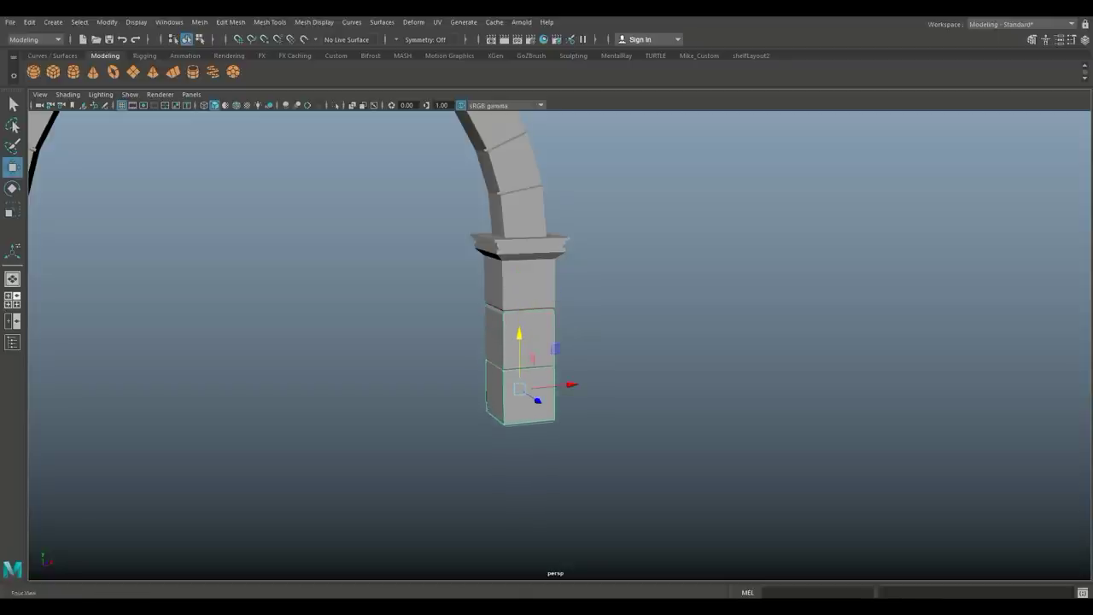
{"action": "left_click", "coordinate": [13, 300]}
{"action": "key", "text": "space"}
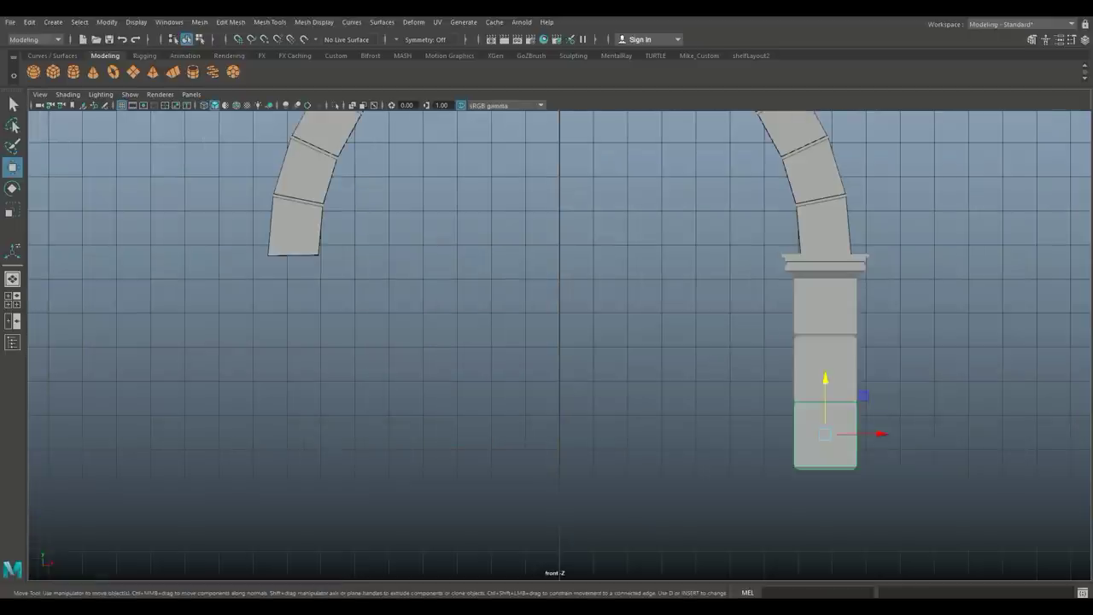
{"action": "left_click_drag", "start_coordinate": [826, 379], "coordinate": [826, 381]}
Repeat the block duplication with its offset three more times to extend the column downward
{"action": "scroll", "coordinate": [826, 382], "scroll_direction": "down", "scroll_amount": 5}
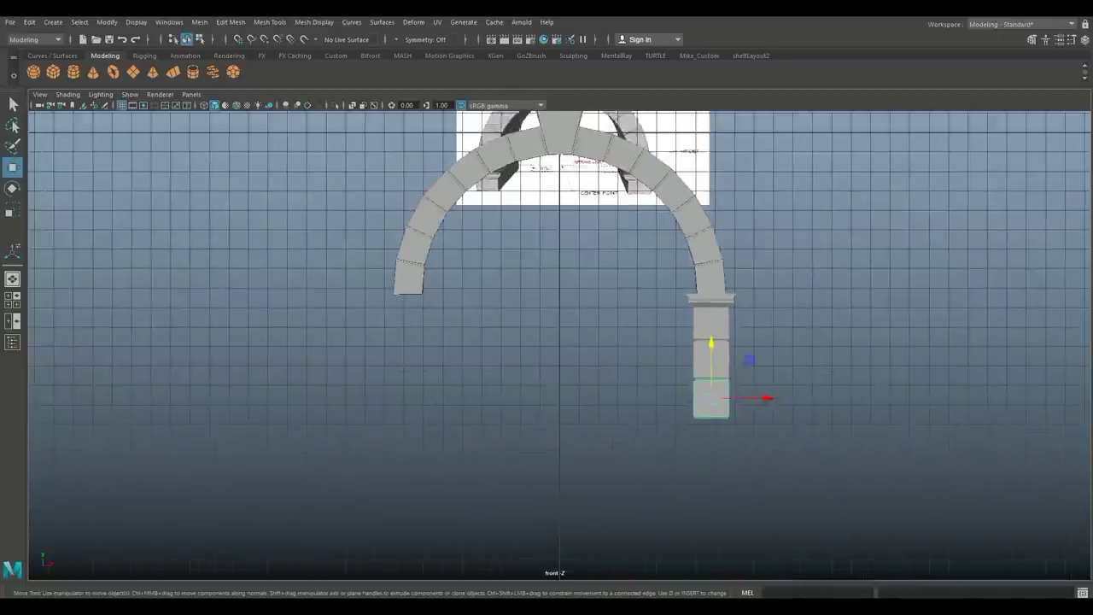
{"action": "scroll", "coordinate": [559, 345], "scroll_direction": "down", "scroll_amount": 3}
{"action": "key", "text": "shift+d"}
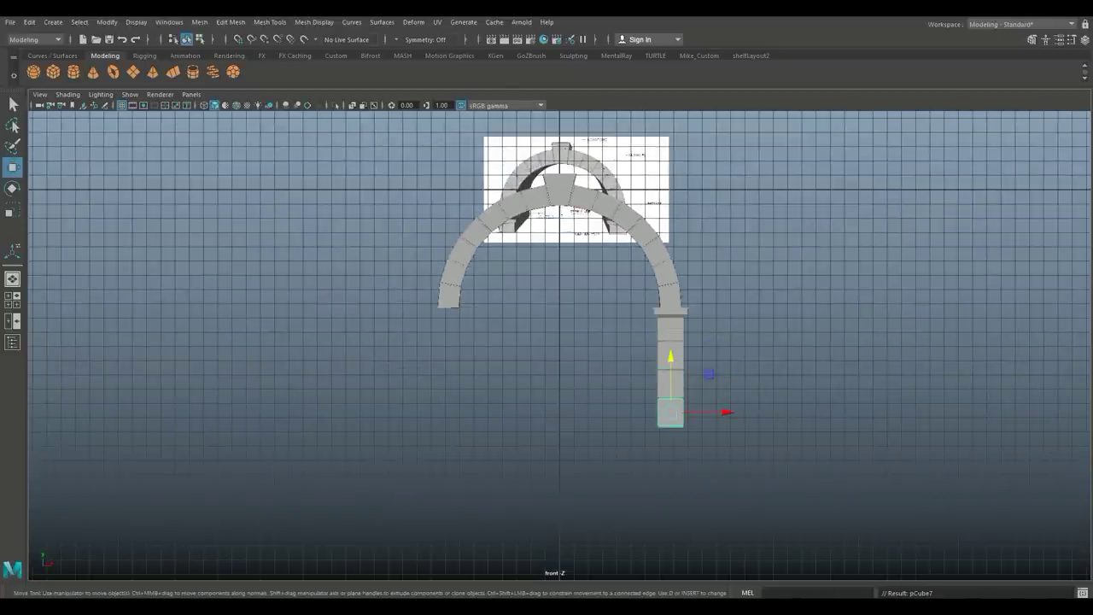
{"action": "key", "text": "shift+d"}
{"action": "key", "text": "shift+d"}
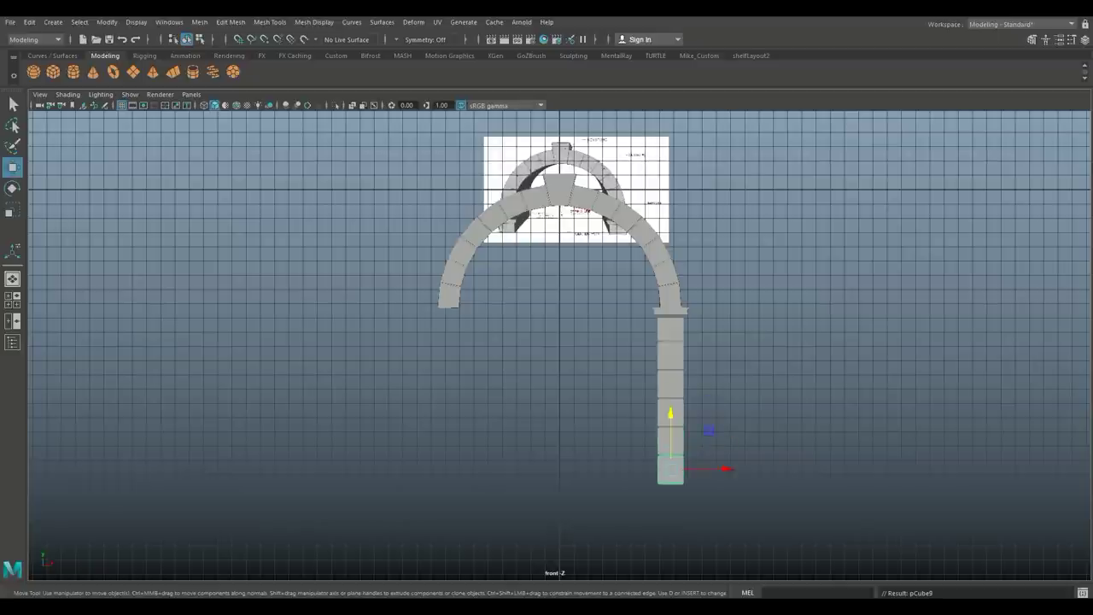
Duplicate the right impost with all its column blocks and move the copy under the arch's left end
{"action": "left_click_drag", "start_coordinate": [602, 307], "coordinate": [659, 371]}
{"action": "left_click_drag", "start_coordinate": [711, 492], "coordinate": [743, 526]}
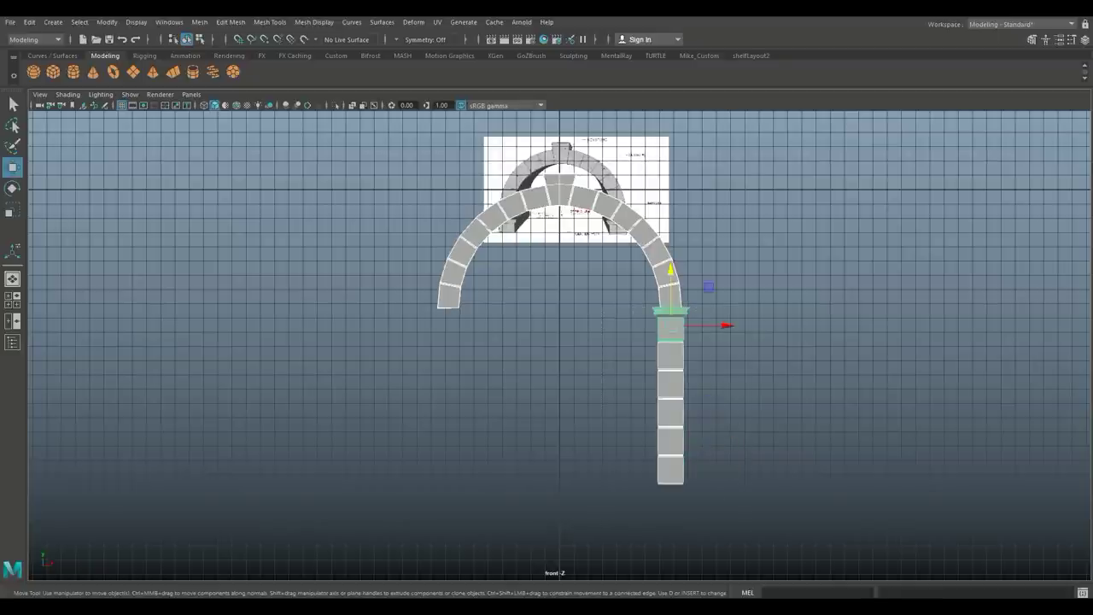
{"action": "left_click", "coordinate": [666, 269], "text": "ctrl"}
{"action": "key", "text": "ctrl+d"}
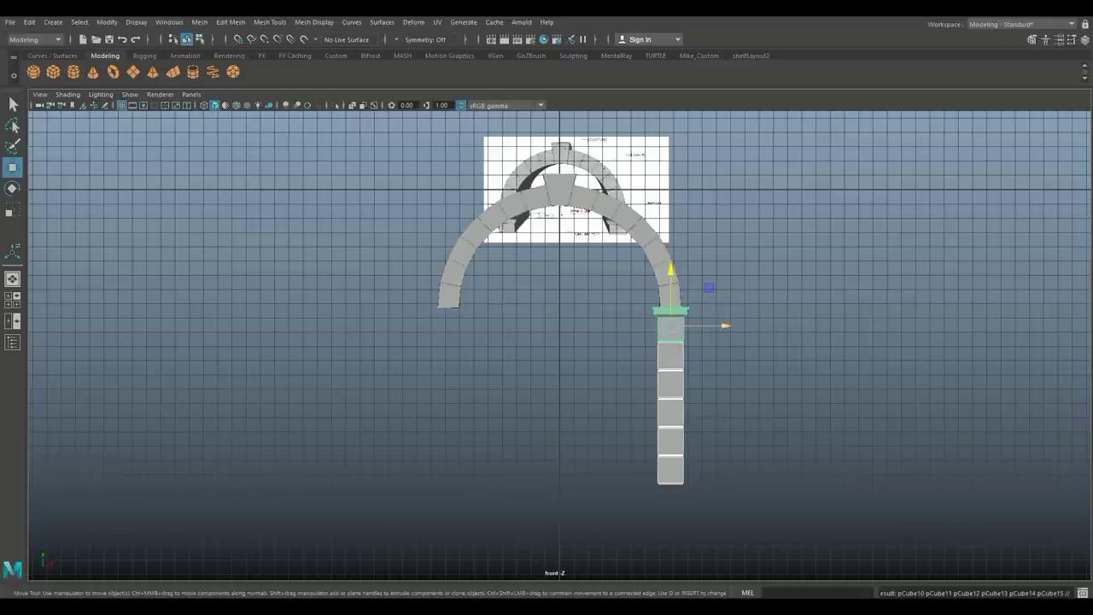
{"action": "left_click_drag", "start_coordinate": [717, 326], "coordinate": [496, 326]}
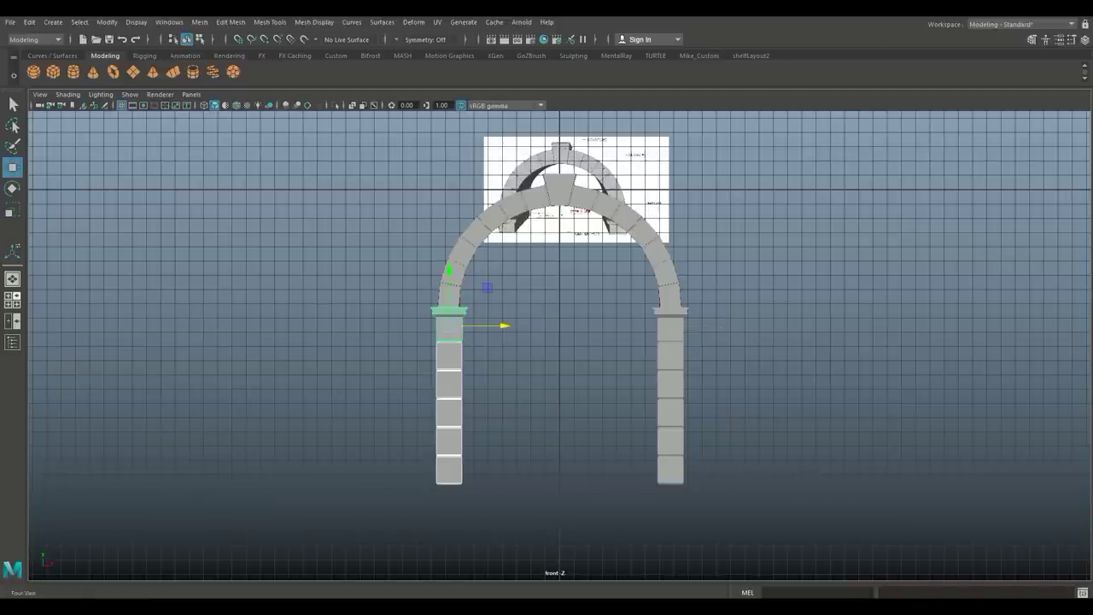
Examine the arch and its two columns in perspective from several angles alongside the reference image
{"action": "left_click", "coordinate": [12, 300]}
{"action": "key", "text": "space"}
{"action": "scroll", "coordinate": [832, 214], "scroll_direction": "down", "scroll_amount": 5}
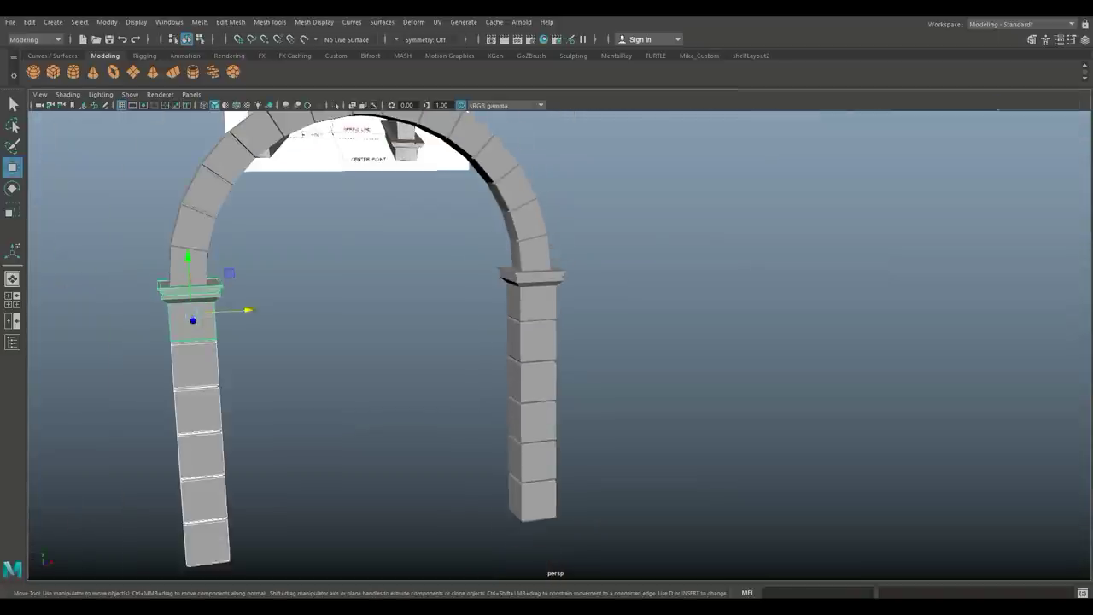
{"action": "left_click_drag", "start_coordinate": [557, 406], "coordinate": [491, 402], "text": "alt"}
{"action": "middle_click_drag", "start_coordinate": [491, 402], "coordinate": [482, 484], "text": "alt"}
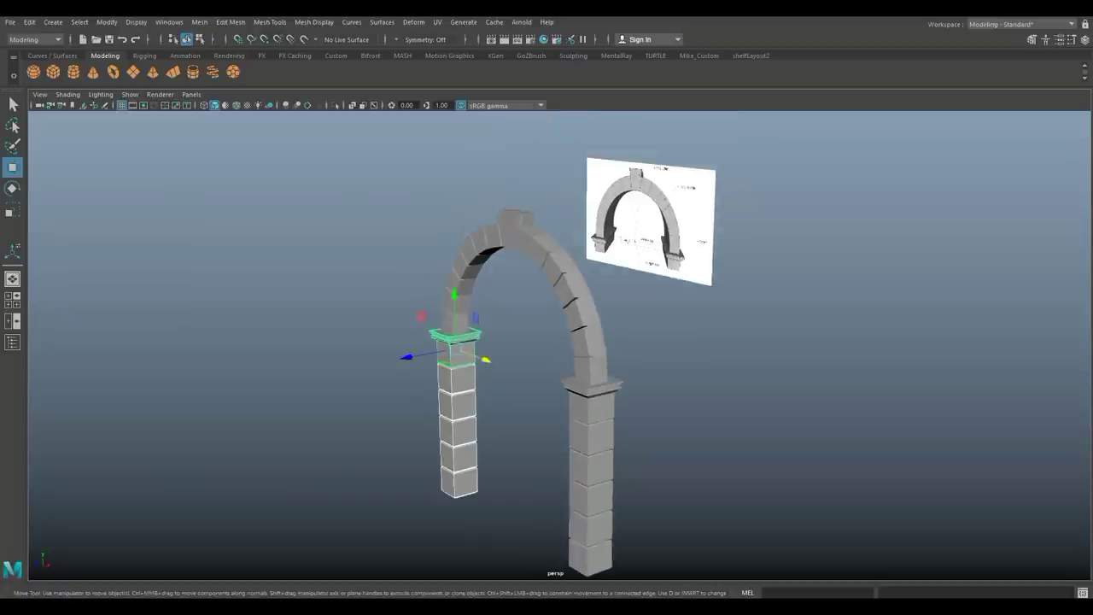
{"action": "left_click_drag", "start_coordinate": [482, 484], "coordinate": [525, 470], "text": "alt"}
{"action": "left_click", "coordinate": [478, 427]}
{"action": "scroll", "coordinate": [478, 385], "scroll_direction": "up", "scroll_amount": 2}
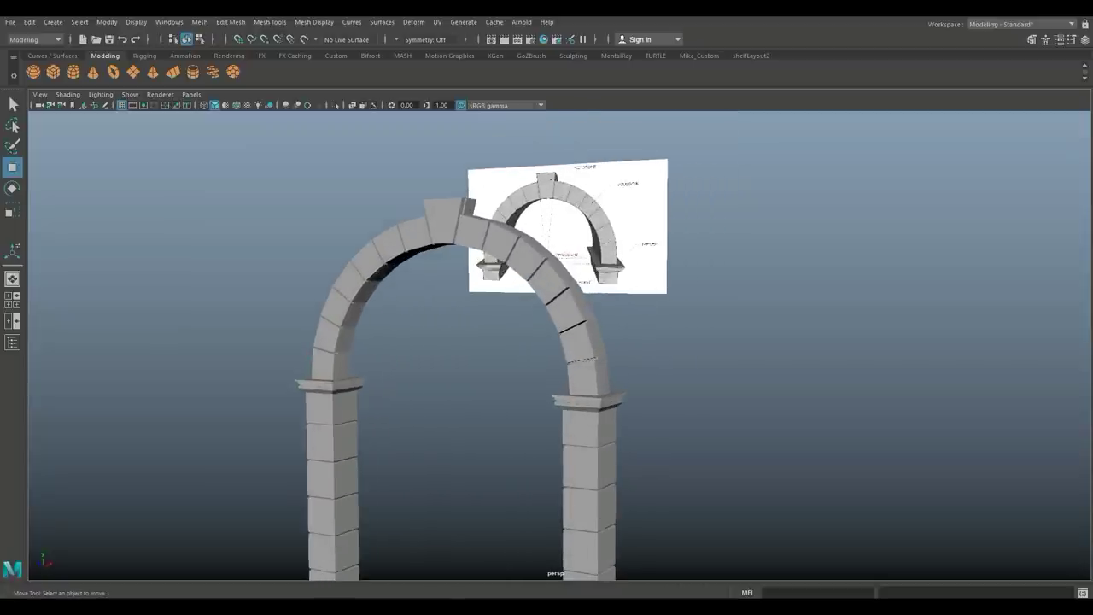
{"action": "scroll", "coordinate": [479, 385], "scroll_direction": "down", "scroll_amount": 4}
{"action": "middle_click_drag", "start_coordinate": [504, 428], "coordinate": [478, 359], "text": "alt"}
Select the entire arch, including the keystone, arch blocks, imposts and both columns, without the reference image
{"action": "left_click_drag", "start_coordinate": [299, 154], "coordinate": [641, 521]}
{"action": "left_click_drag", "start_coordinate": [479, 385], "coordinate": [401, 381], "text": "alt"}
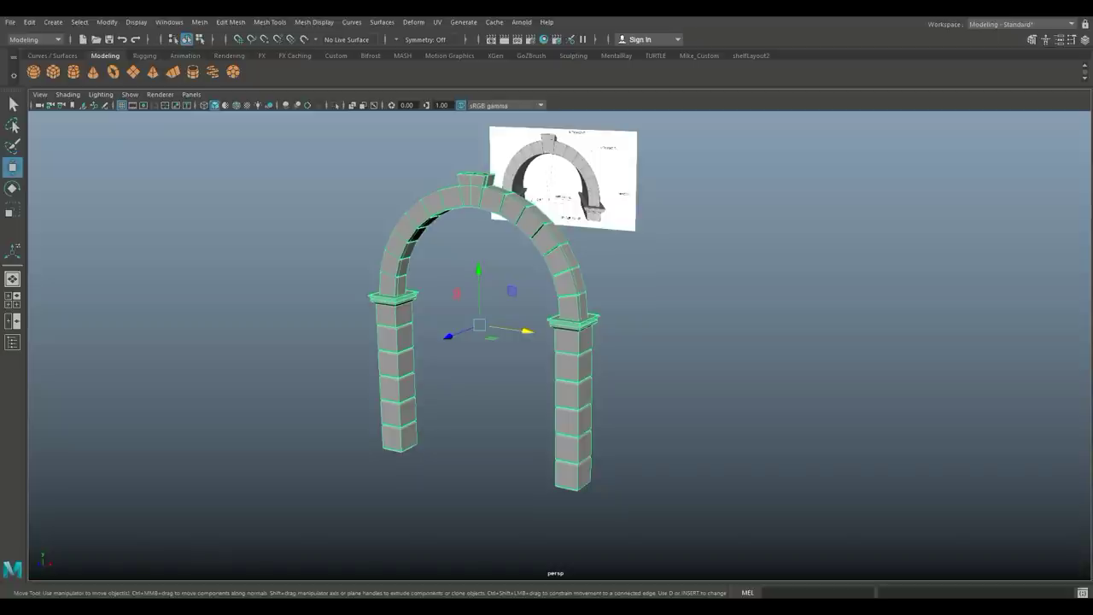
{"action": "scroll", "coordinate": [560, 345], "scroll_direction": "down", "scroll_amount": 2}
{"action": "scroll", "coordinate": [560, 345], "scroll_direction": "up", "scroll_amount": 3}
{"action": "left_click_drag", "start_coordinate": [559, 345], "coordinate": [556, 321], "text": "alt"}
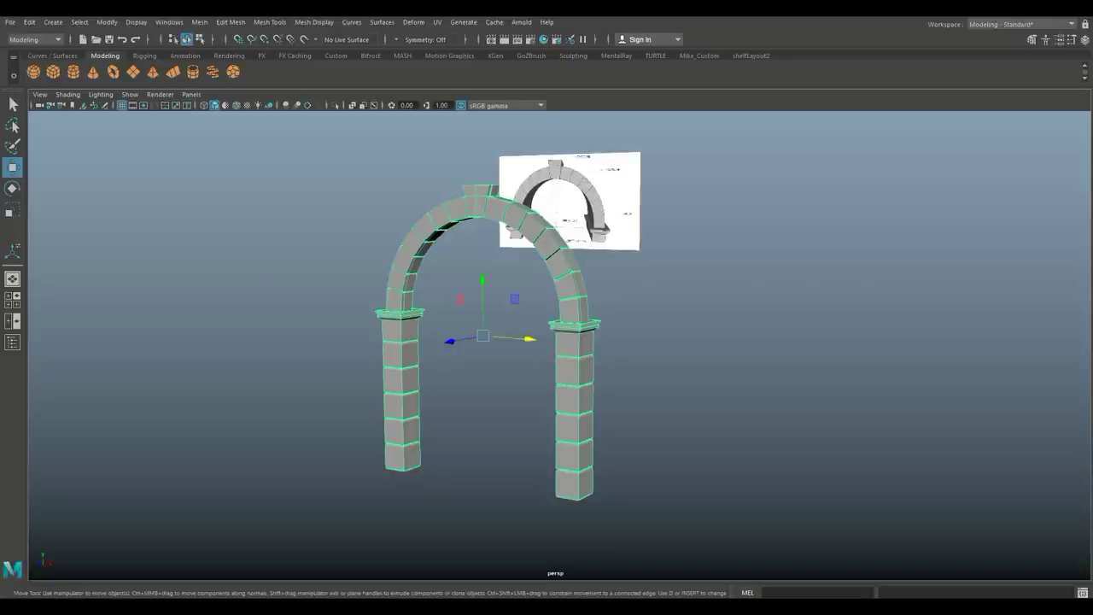